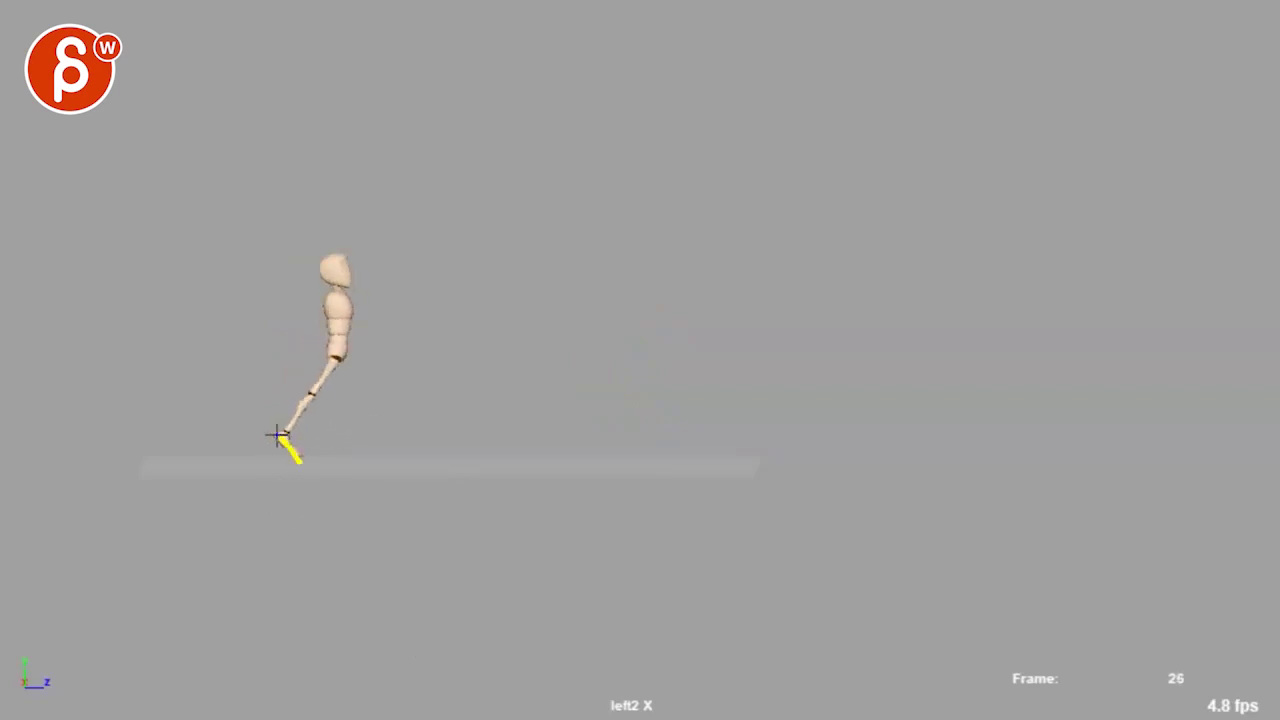
Step: Undo the stroke drawn from the foot up along the leg and step back to frame 22
drag(277, 435, 349, 367)
key(ctrl+z)
key(Left)
key(Left)
key(Left)
key(Left)
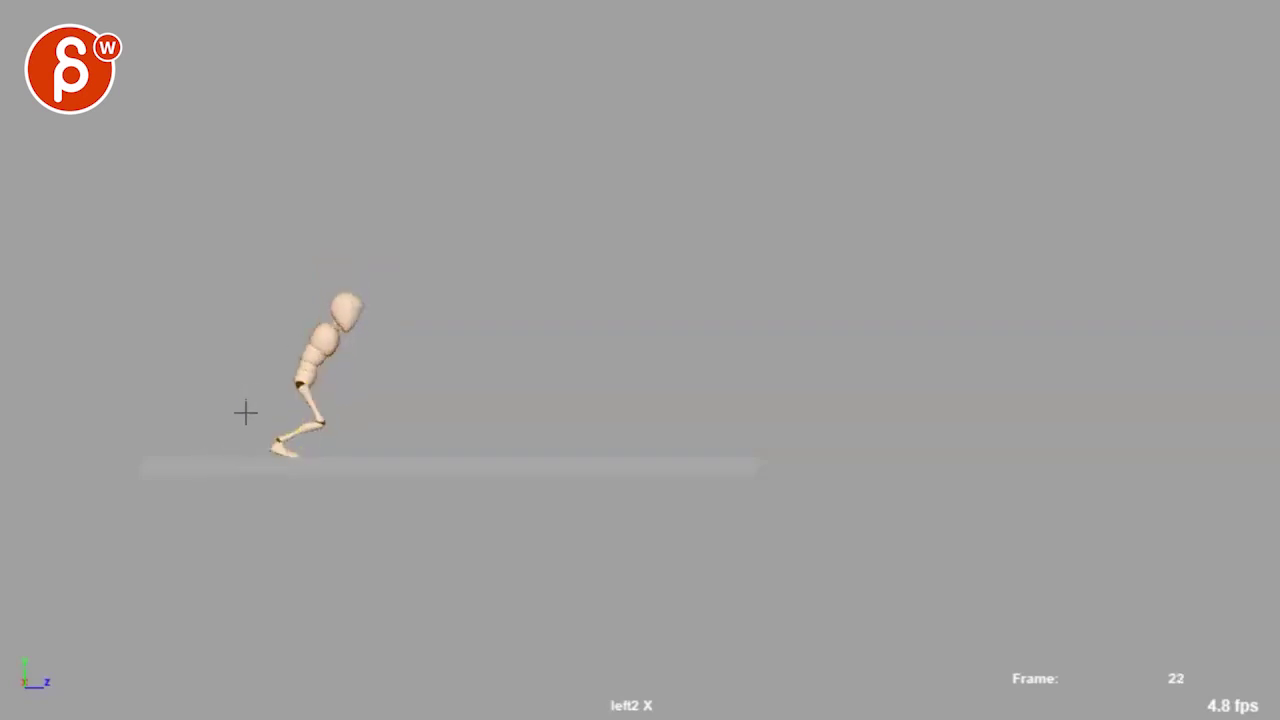
Step: At frame 22, draw yellow trial jump paths starting behind the feet, rising over the character and coming down in front
drag(207, 424, 358, 284)
drag(365, 236, 388, 418)
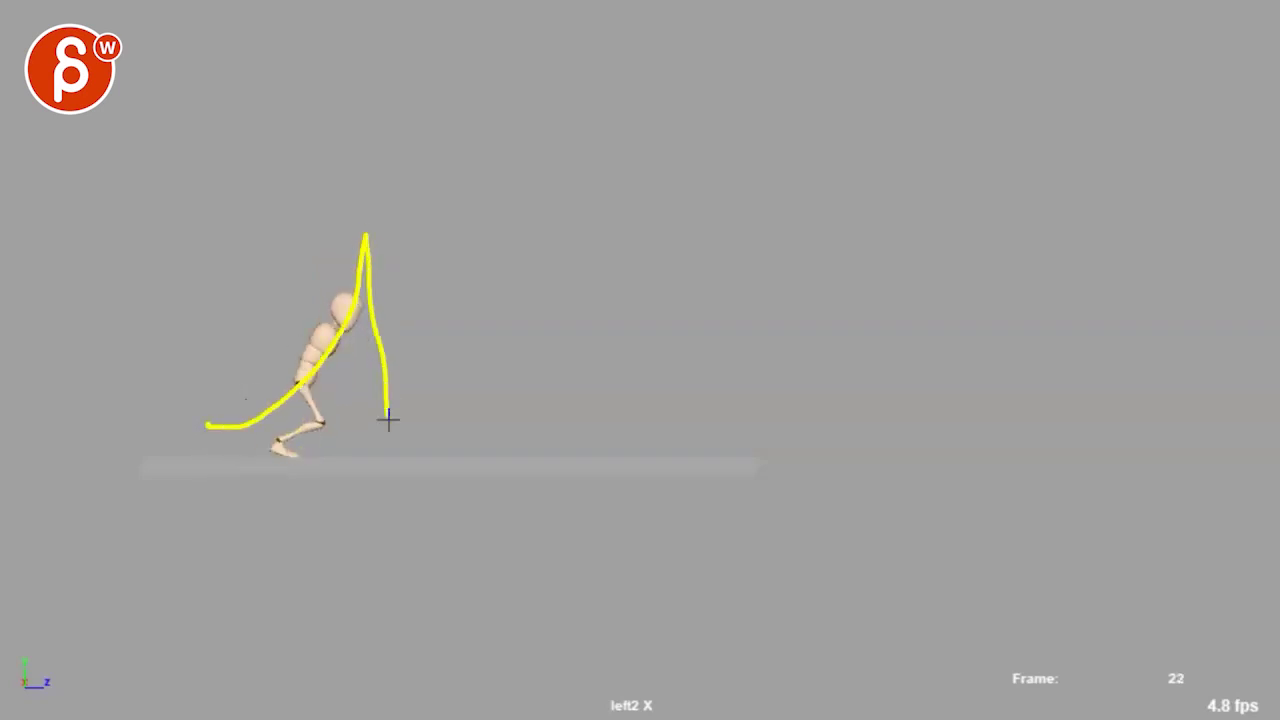
mouse_move(207, 422)
mouse_down()
mouse_move(397, 260)
mouse_move(443, 428)
mouse_up()
mouse_move(218, 418)
mouse_down()
mouse_move(294, 374)
mouse_move(415, 212)
mouse_move(416, 414)
mouse_up()
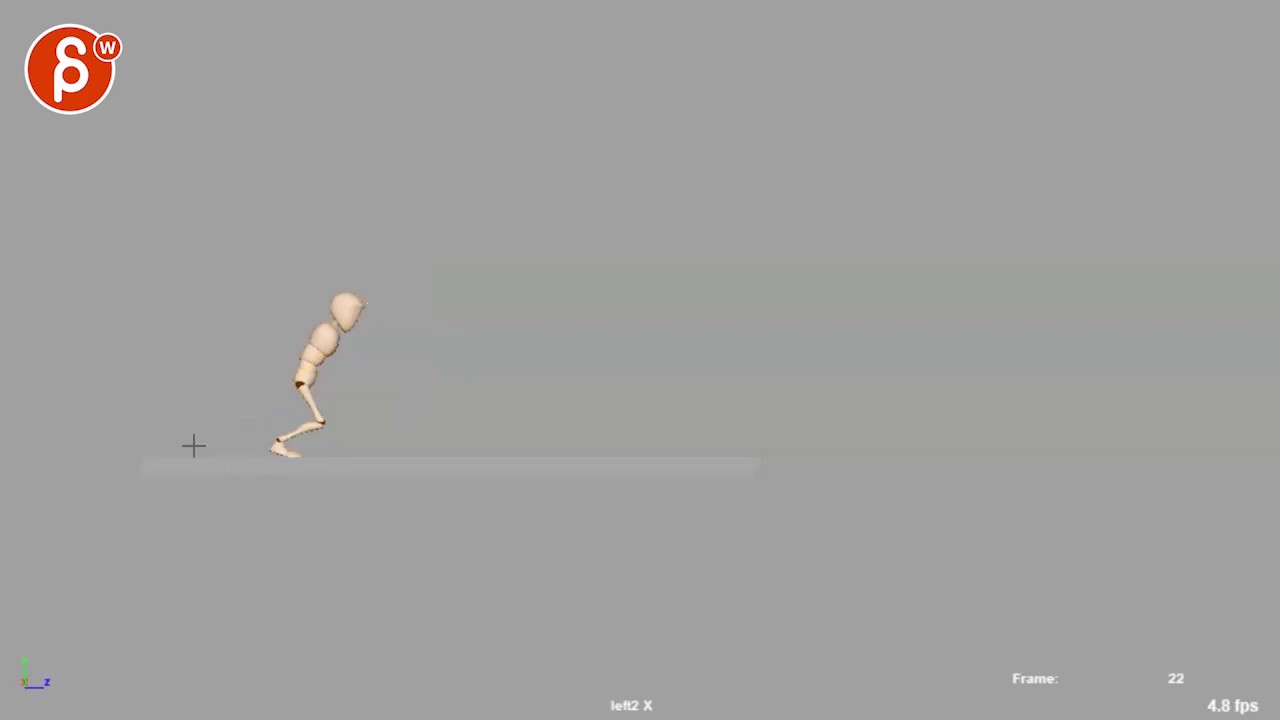
mouse_move(218, 418)
mouse_down()
mouse_move(411, 243)
mouse_move(498, 399)
mouse_up()
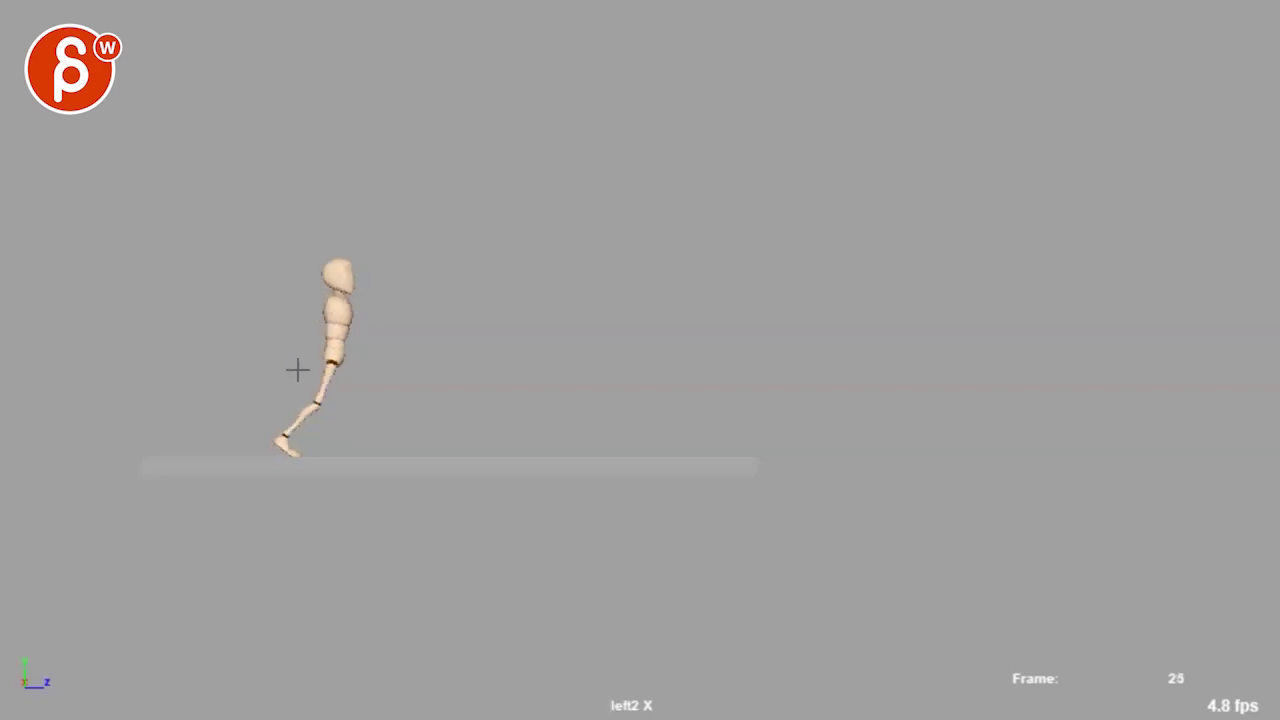
Step: Clear the rough strokes at frame 25 and draw a clean yellow arrow from the foot through the hips past the head
drag(347, 253, 284, 441)
drag(385, 222, 366, 240)
drag(246, 458, 353, 200)
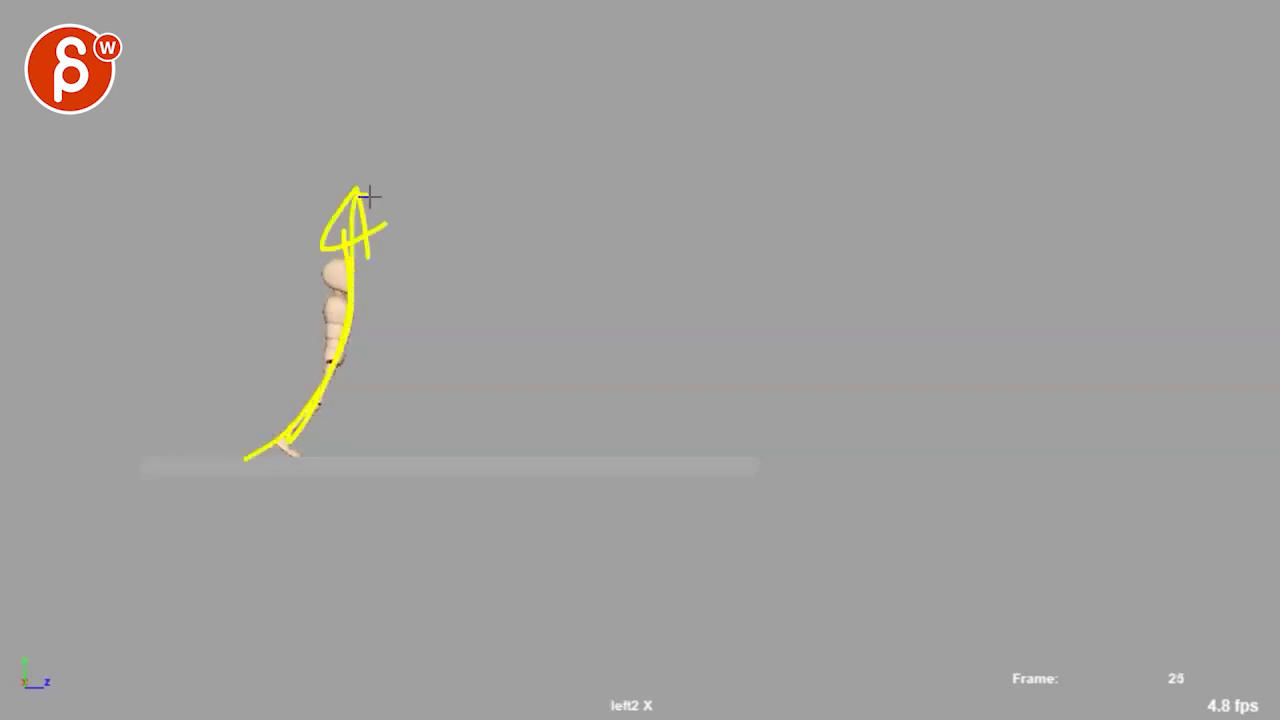
key(e)
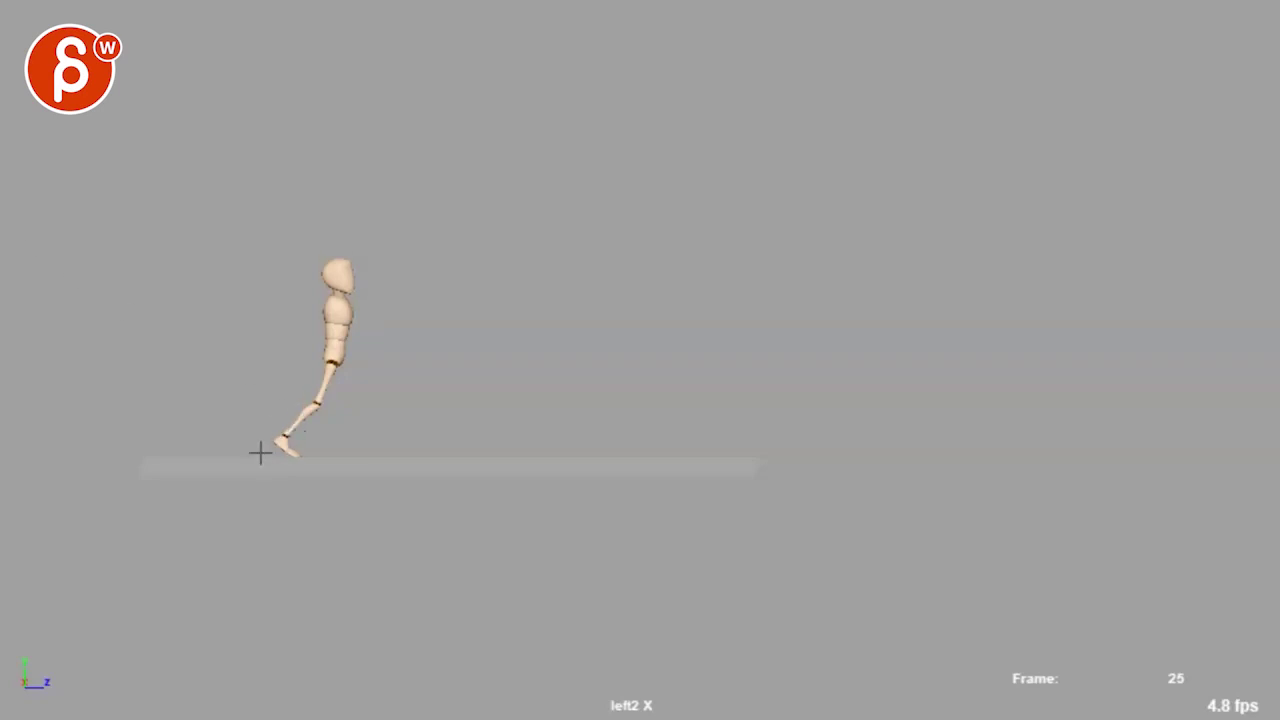
mouse_move(261, 456)
mouse_down()
mouse_move(346, 272)
mouse_move(365, 262)
mouse_up()
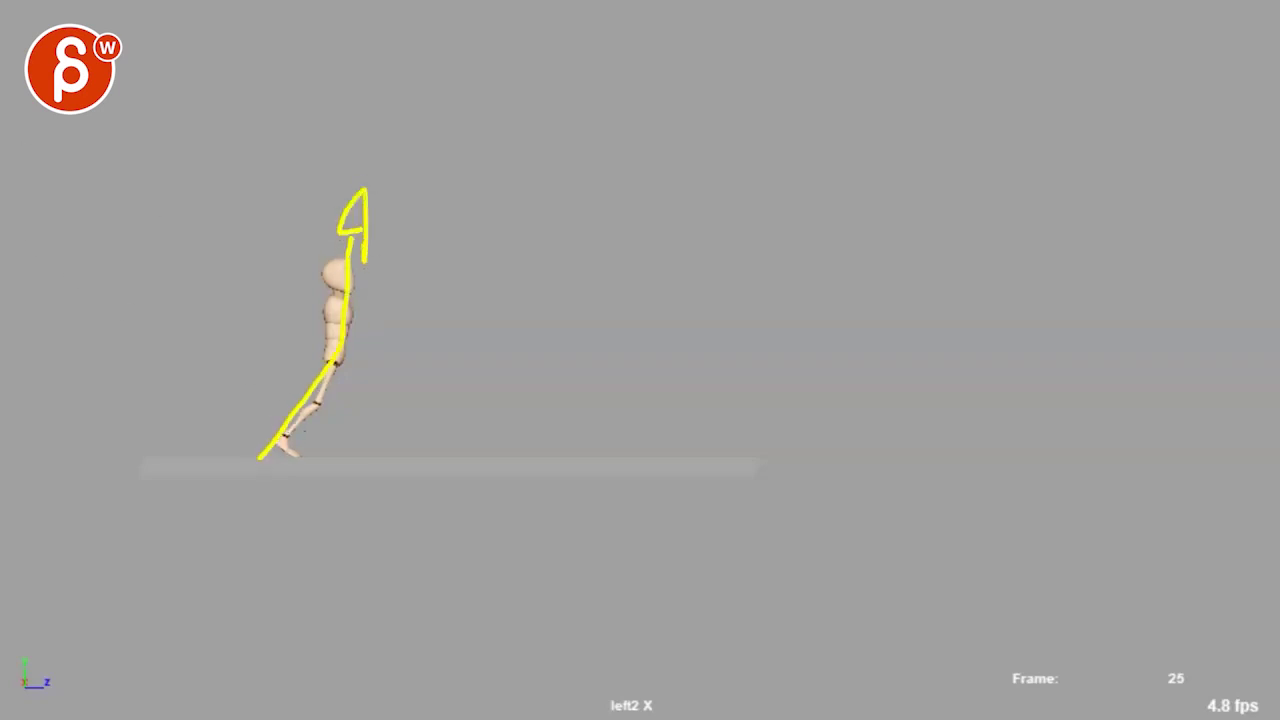
Step: Set the drawing color to orange #ff5500 and draw an arrow from the takeoff point up to the hips at frame 29
key(c)
click(475, 283)
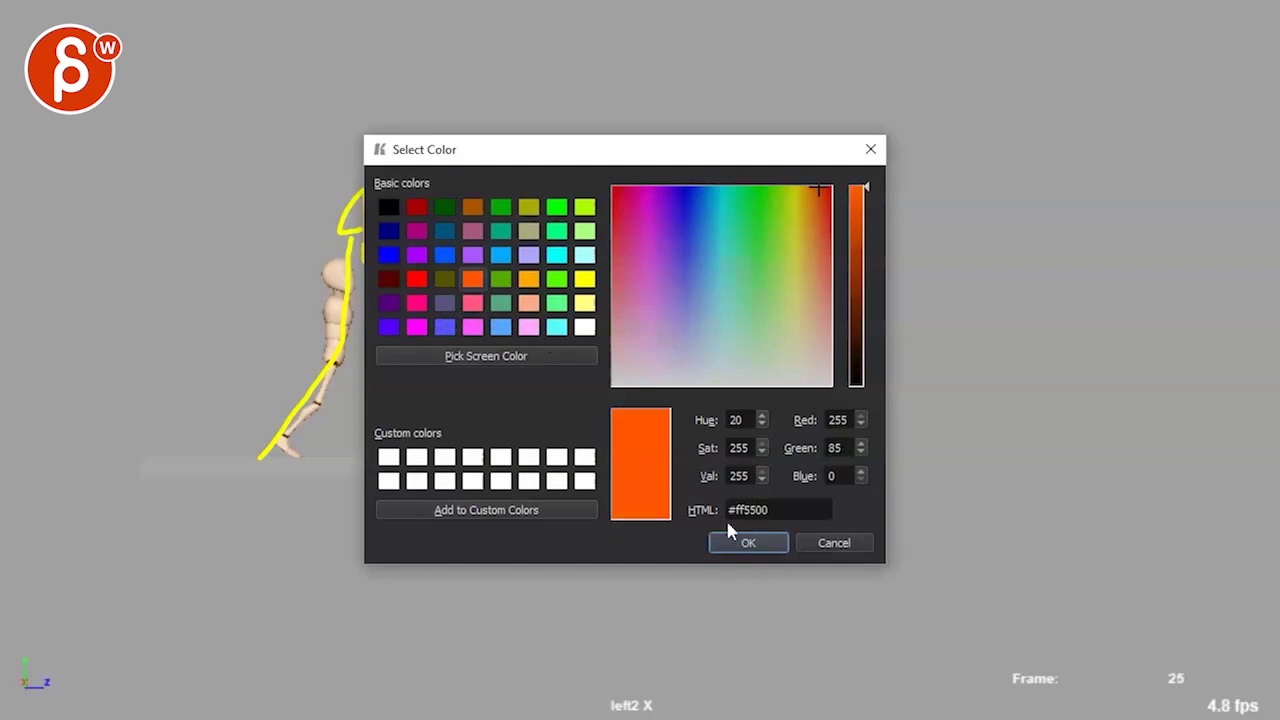
click(740, 540)
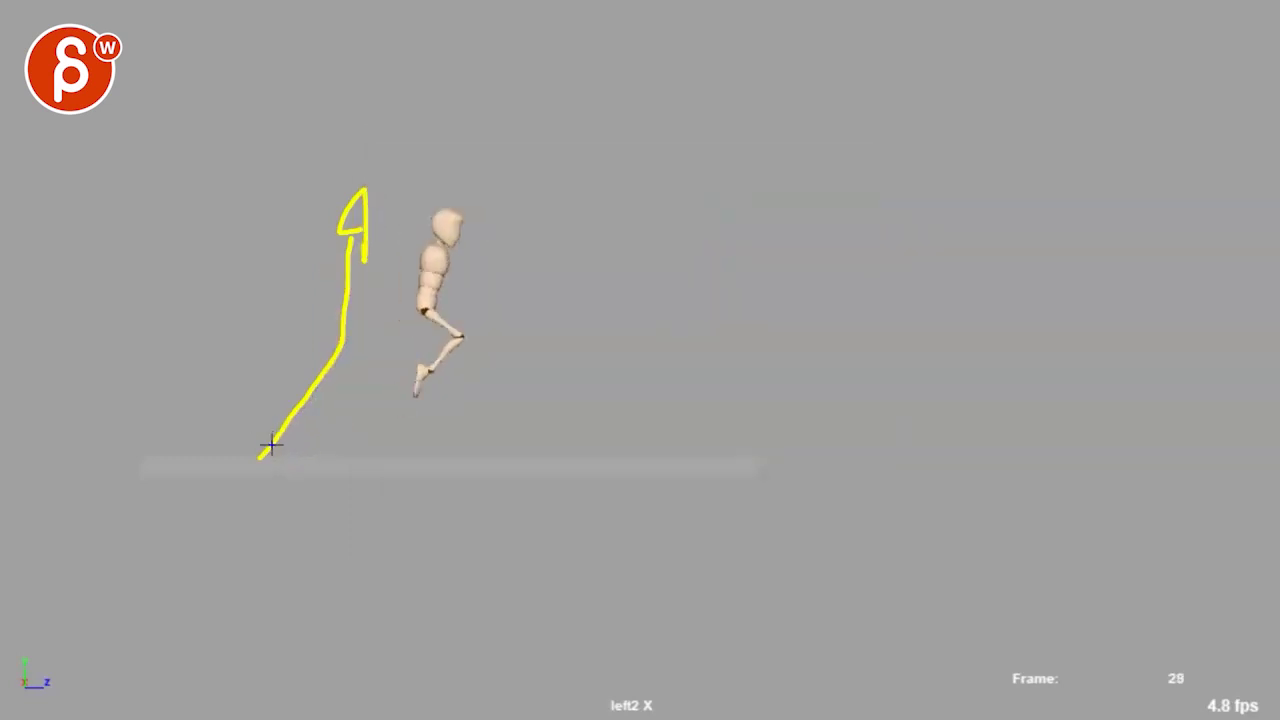
drag(260, 458, 425, 313)
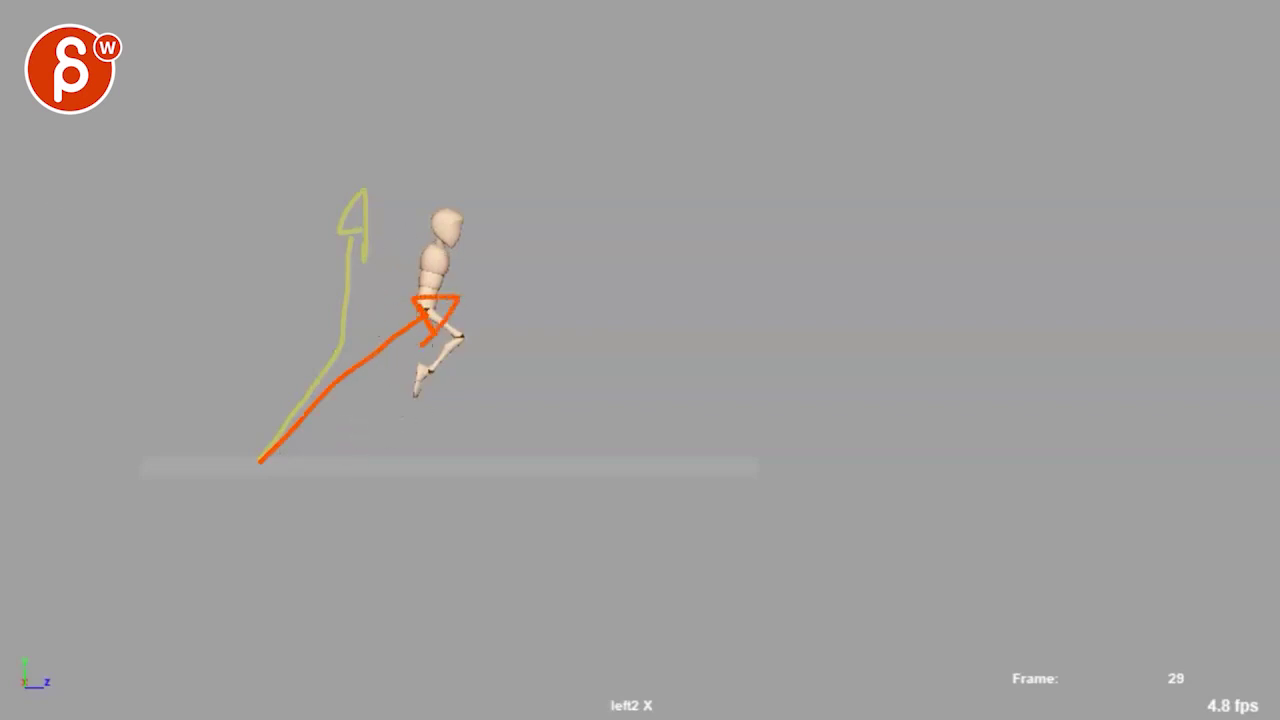
Step: Set the drawing color to cyan #55ffff
key(c)
click(555, 330)
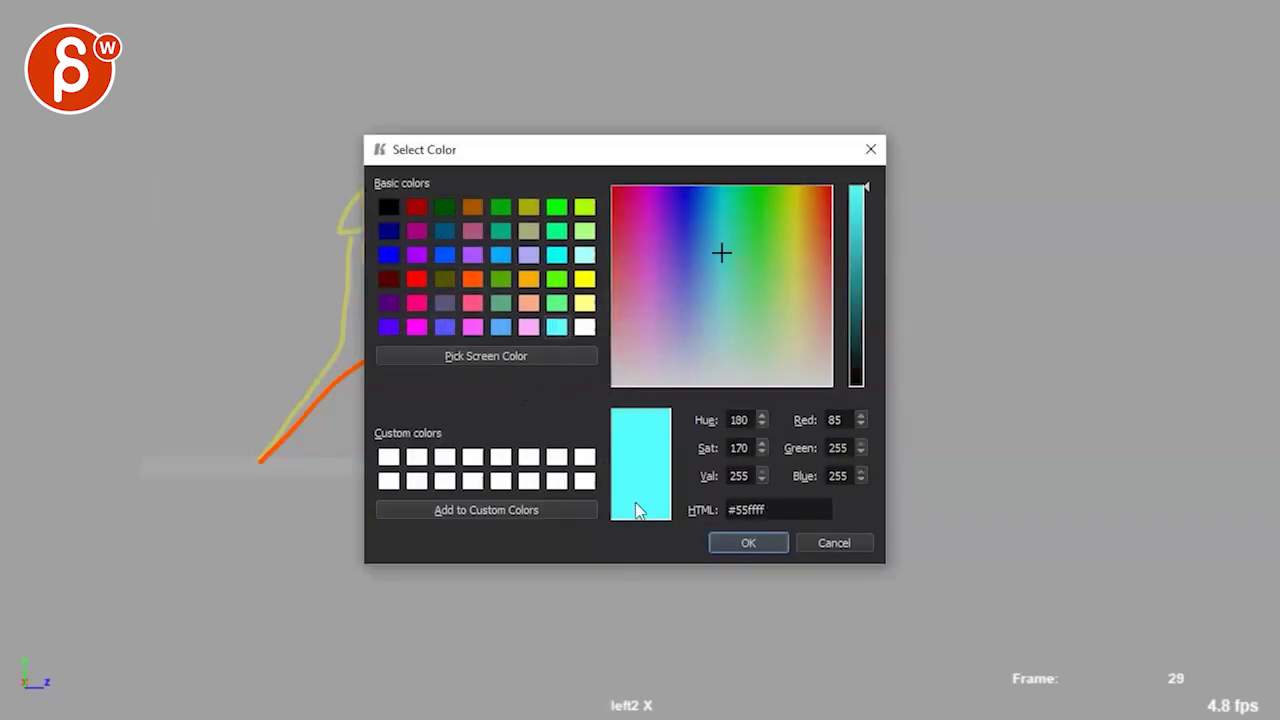
click(745, 542)
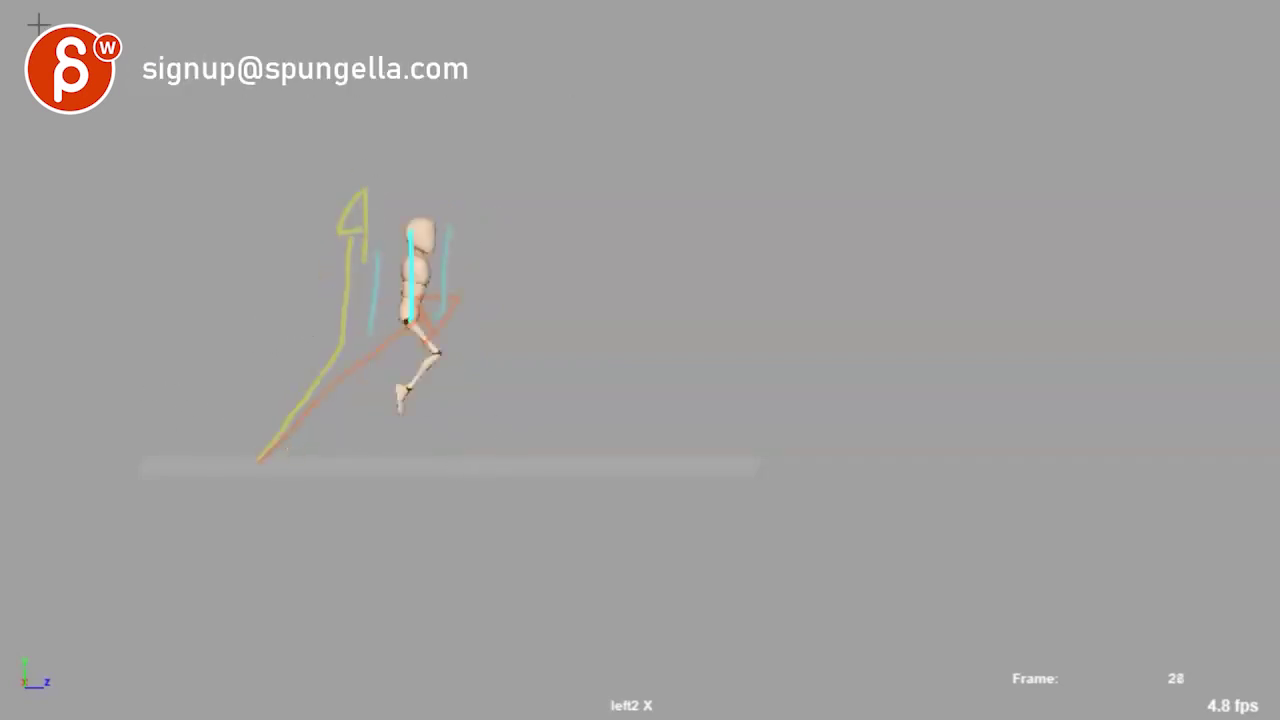
Step: Set the drawing color back to yellow
key(c)
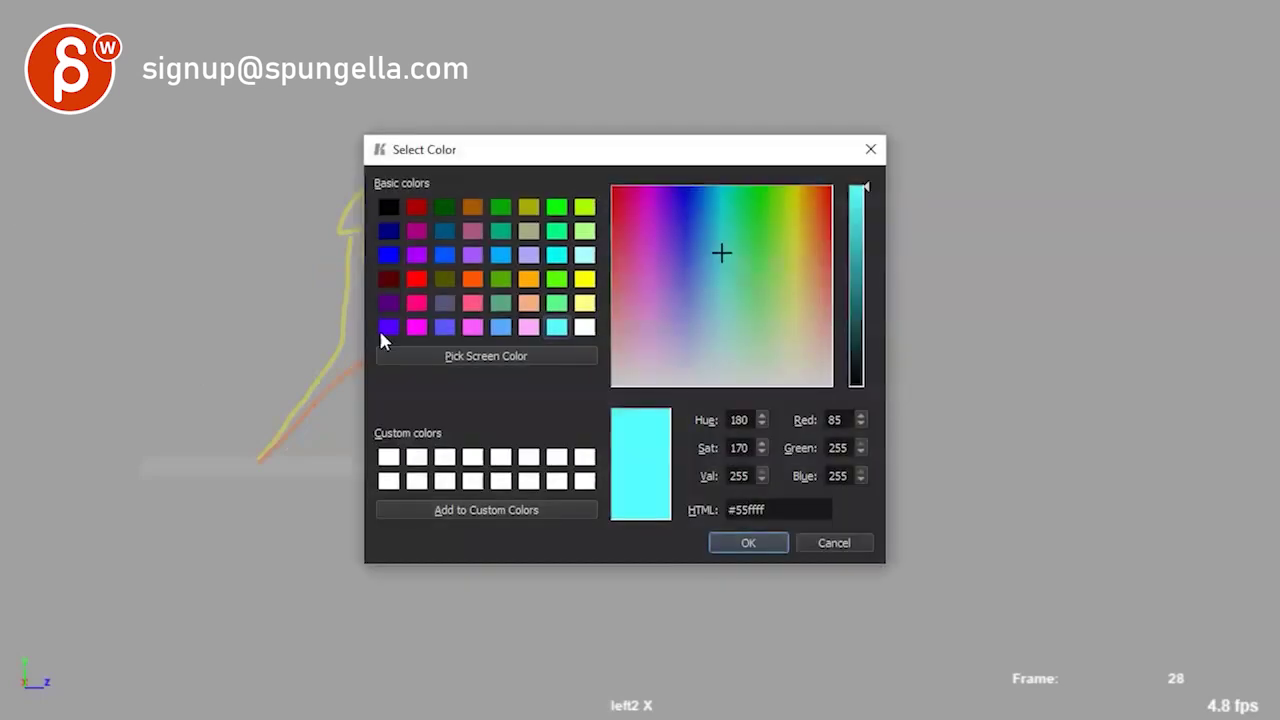
click(584, 280)
click(718, 538)
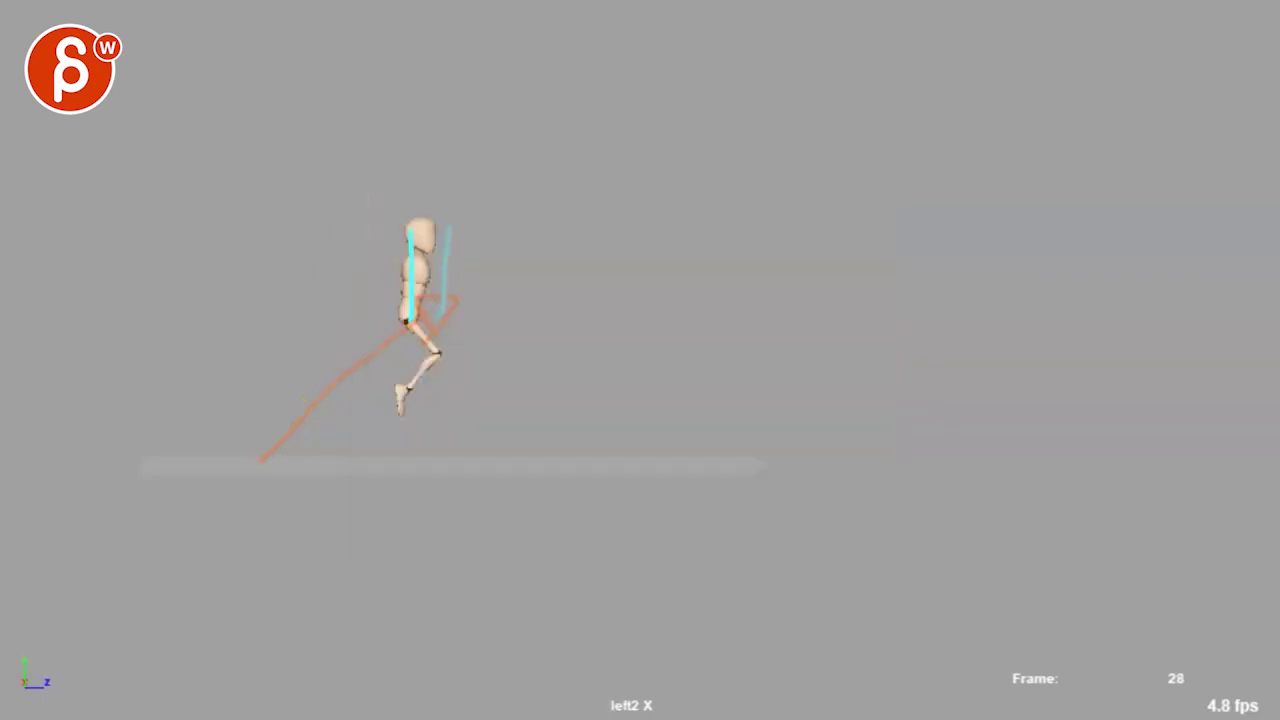
Step: Delete the arrows and torso lines around the takeoff and step back to frame 25
key(Delete)
key(alt+comma)
key(alt+comma)
key(alt+comma)
key(alt+comma)
key(alt+comma)
key(alt+comma)
key(alt+comma)
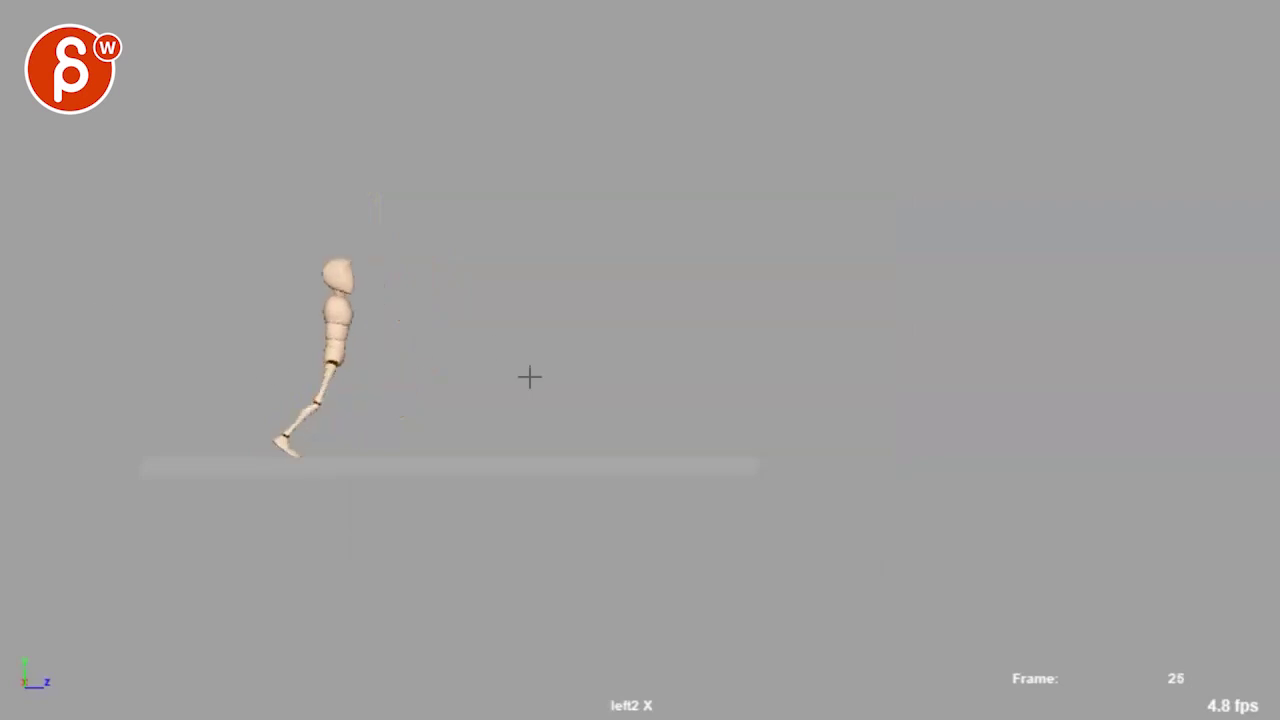
Step: At frame 36, sketch a crouched stick figure with arms back and a stretched takeoff figure with arms reaching forward
key(alt+period)
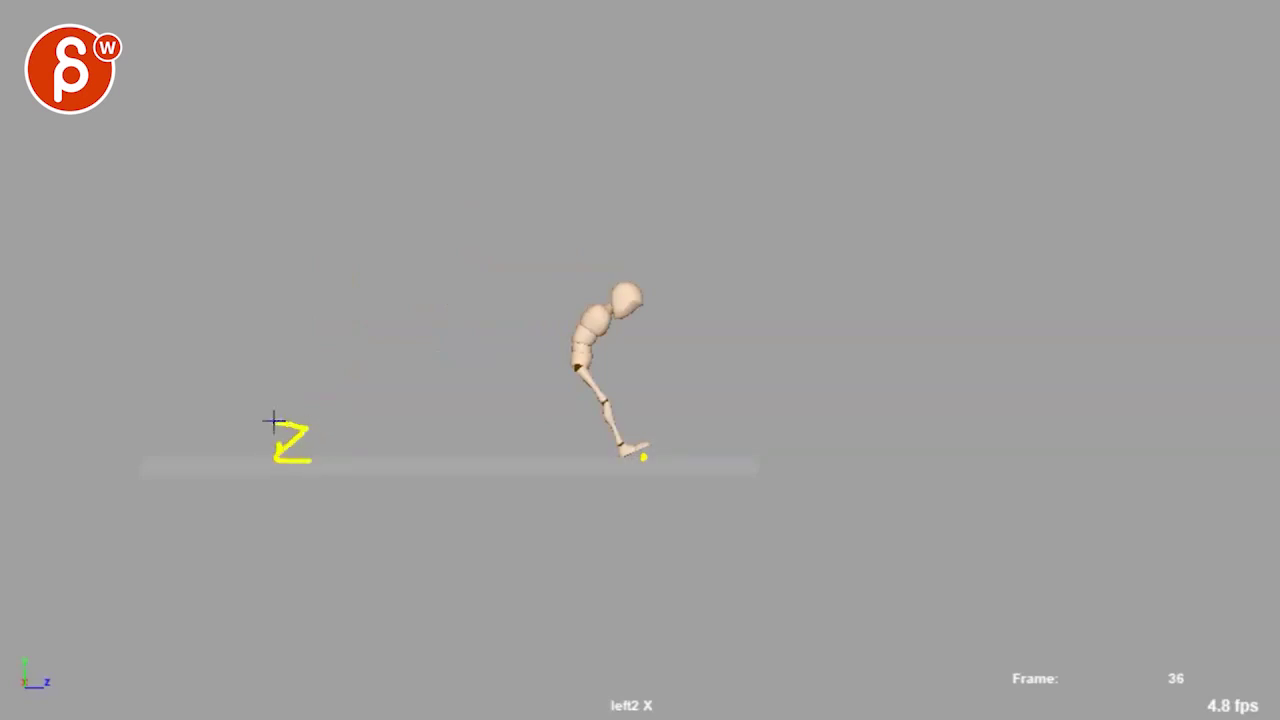
mouse_move(274, 421)
mouse_down()
mouse_move(340, 369)
mouse_move(263, 388)
mouse_up()
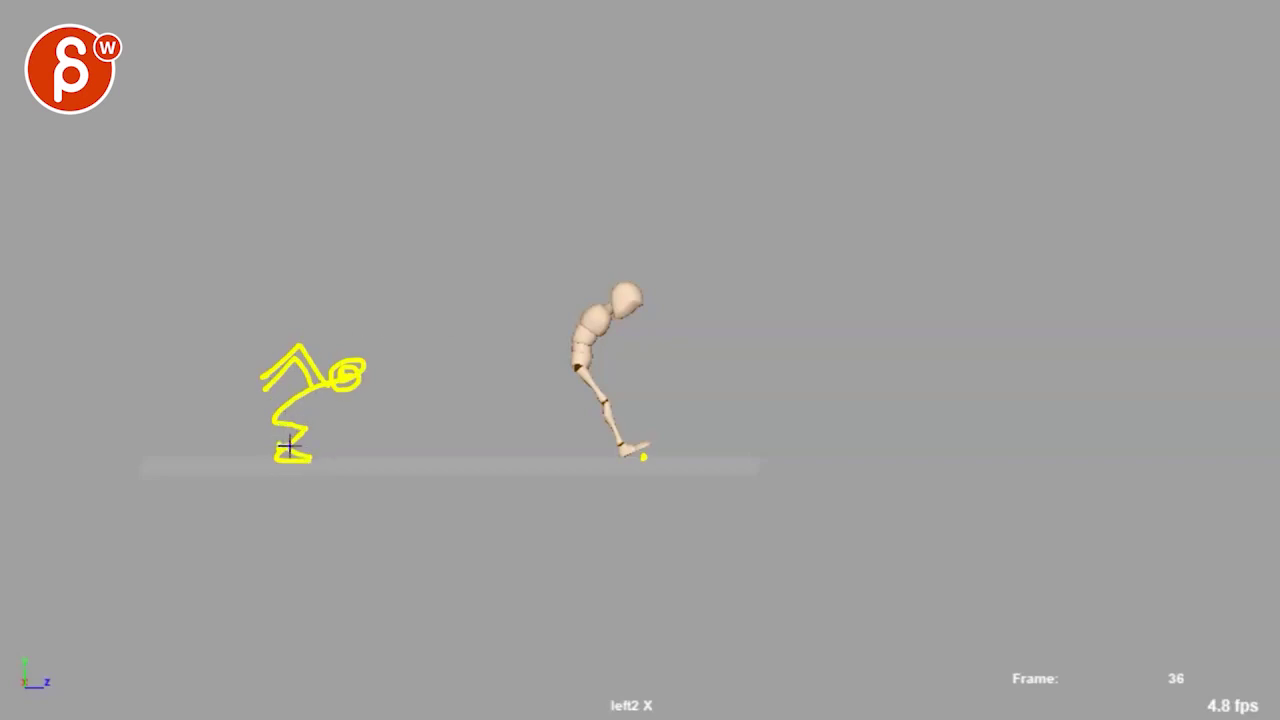
drag(289, 446, 467, 332)
mouse_move(458, 312)
mouse_down()
mouse_move(451, 328)
mouse_move(432, 323)
mouse_move(515, 280)
mouse_up()
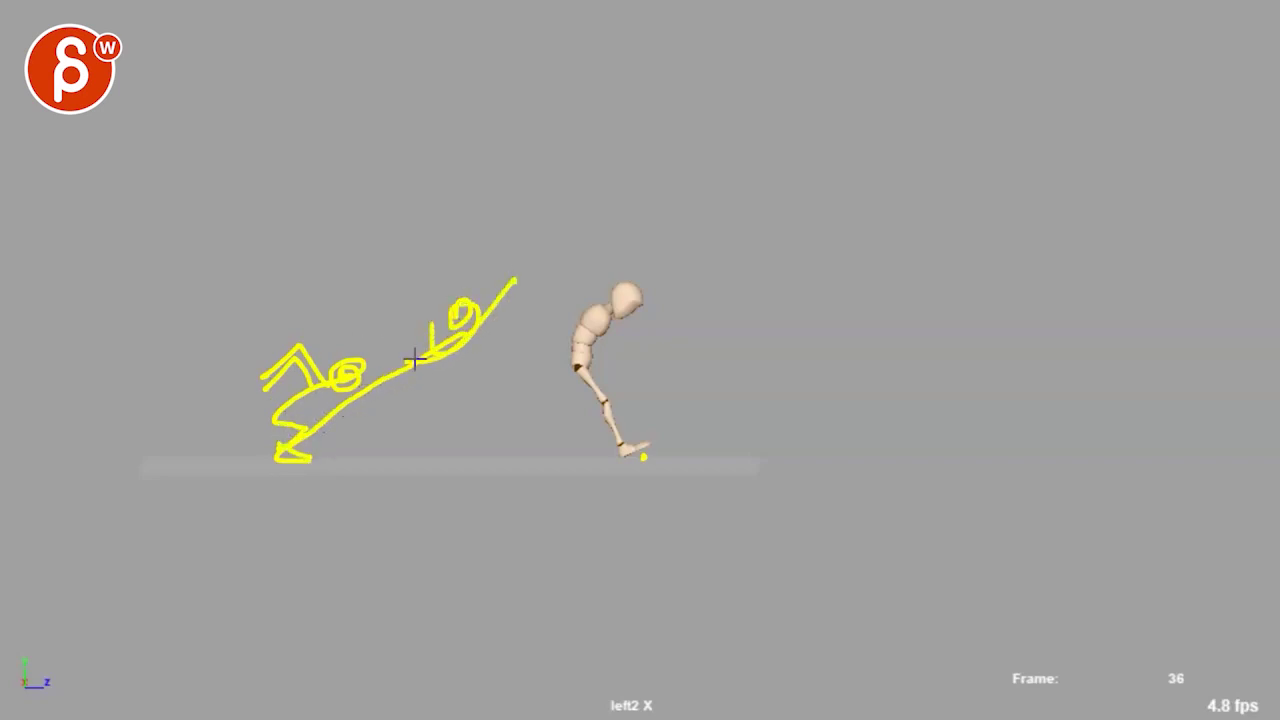
drag(414, 360, 485, 266)
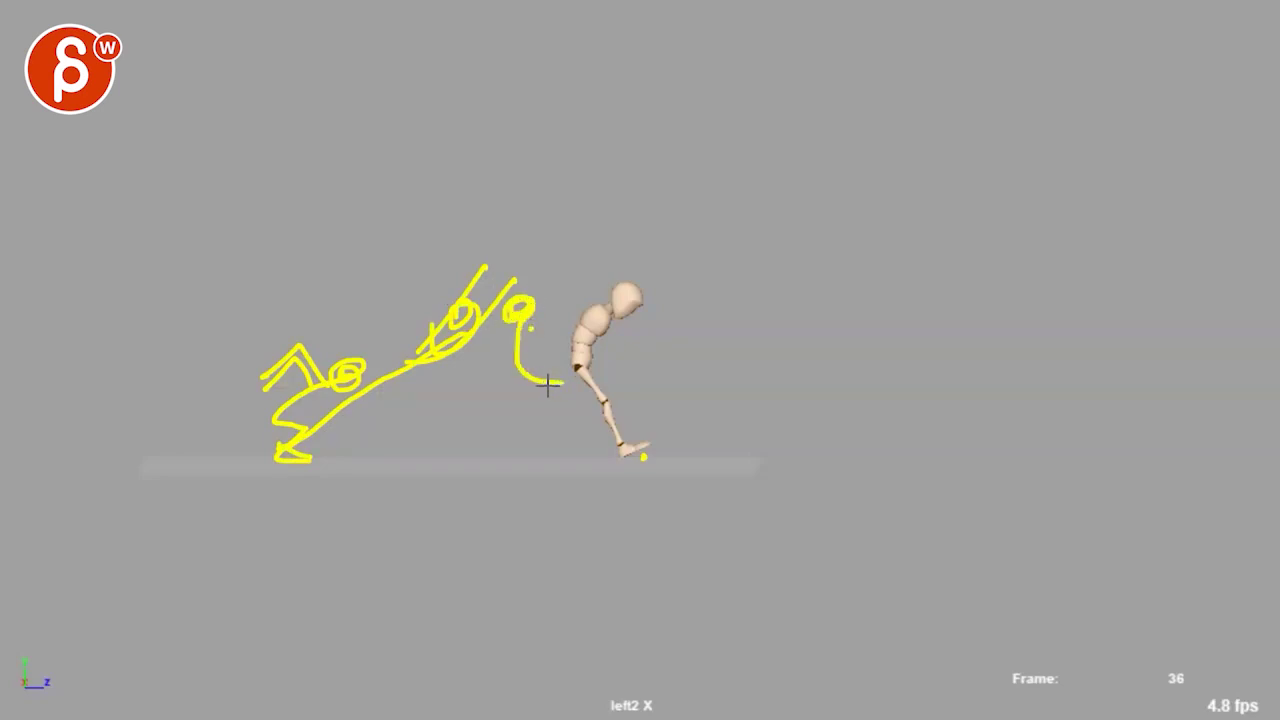
Step: Sketch the landing stick figure with legs extended forward to the landing point and arms raised in front
drag(548, 386, 632, 442)
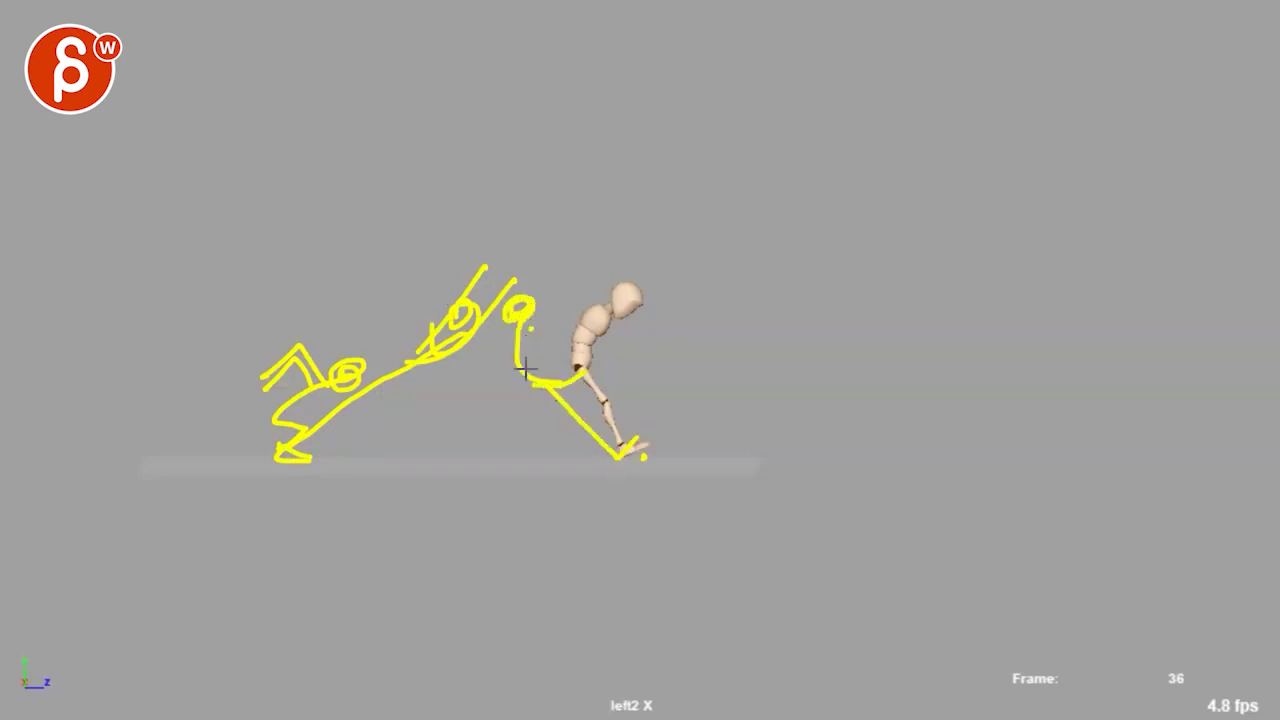
mouse_move(521, 347)
mouse_down()
mouse_move(509, 354)
mouse_move(577, 285)
mouse_up()
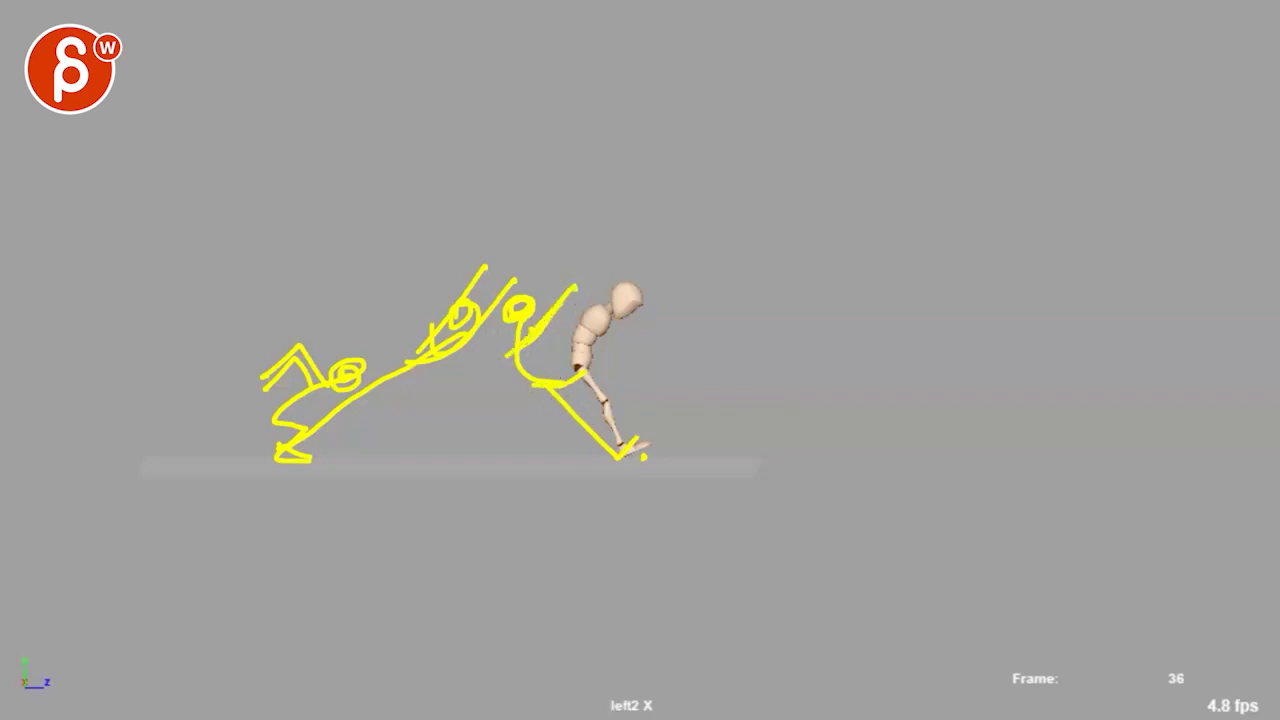
Step: Clear the stick-figure sketches, step forward to the landing crouch at frame 40, and return to the takeoff around frame 25
key(Escape)
key(alt+period)
key(alt+period)
key(alt+period)
key(alt+period)
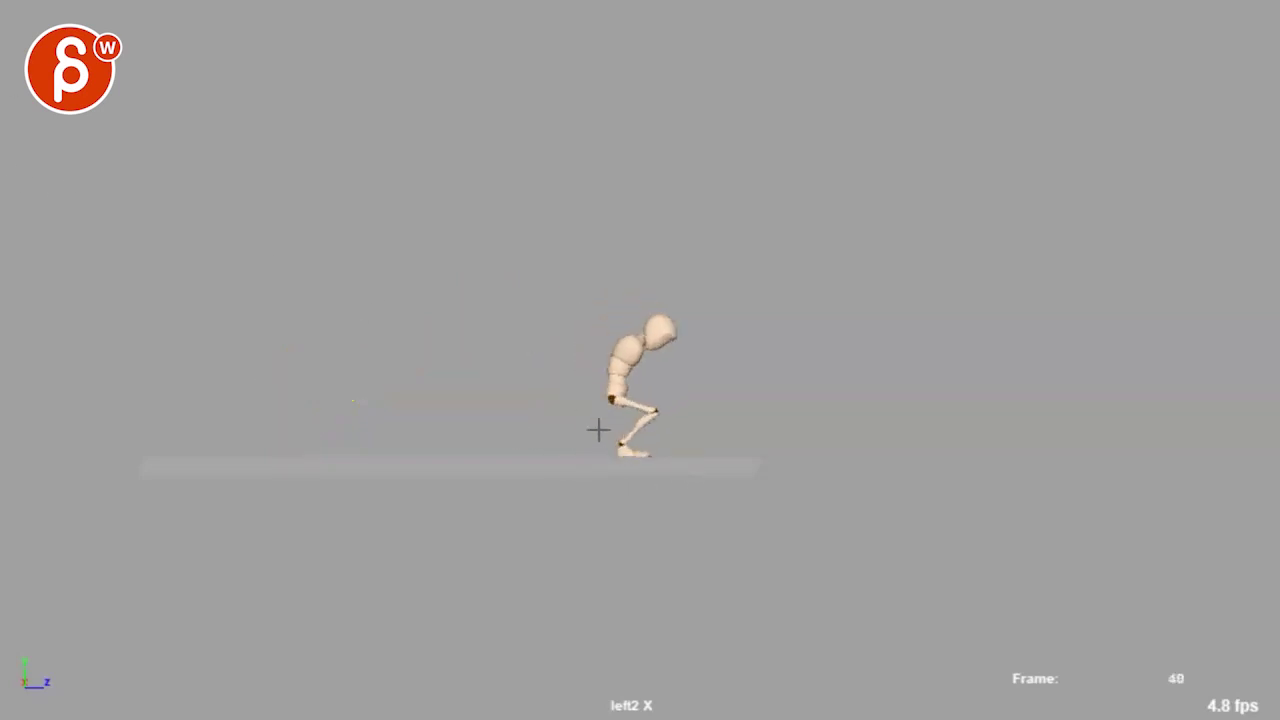
key(alt+comma)
key(alt+comma)
key(alt+comma)
key(alt+comma)
key(alt+comma)
key(alt+comma)
key(alt+comma)
key(alt+comma)
key(alt+comma)
key(alt+comma)
key(alt+comma)
key(alt+comma)
key(alt+comma)
key(alt+comma)
key(alt+comma)
key(alt+comma)
key(alt+comma)
key(alt+comma)
key(alt+comma)
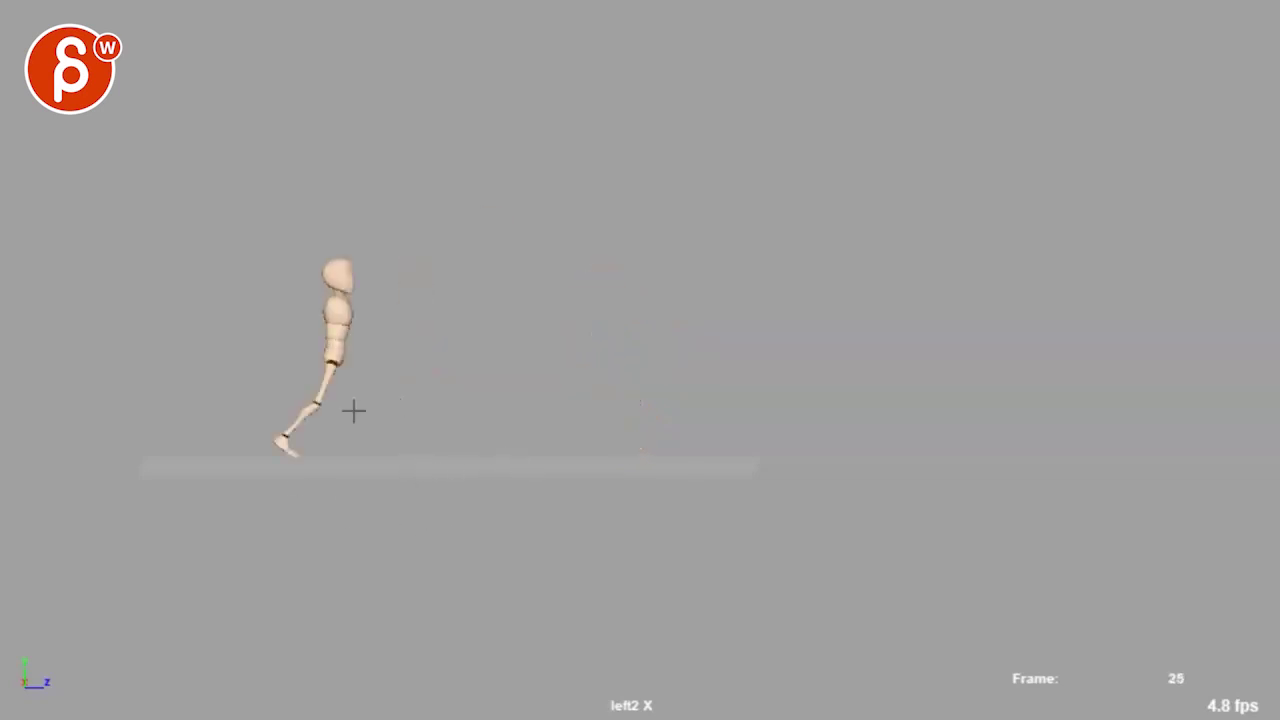
Step: Examine the body angle by stepping back and forth through the takeoff frames
key(alt+period)
key(alt+period)
key(alt+period)
key(alt+comma)
key(alt+comma)
key(alt+comma)
key(alt+period)
key(alt+period)
key(alt+period)
key(alt+comma)
key(alt+comma)
key(alt+comma)
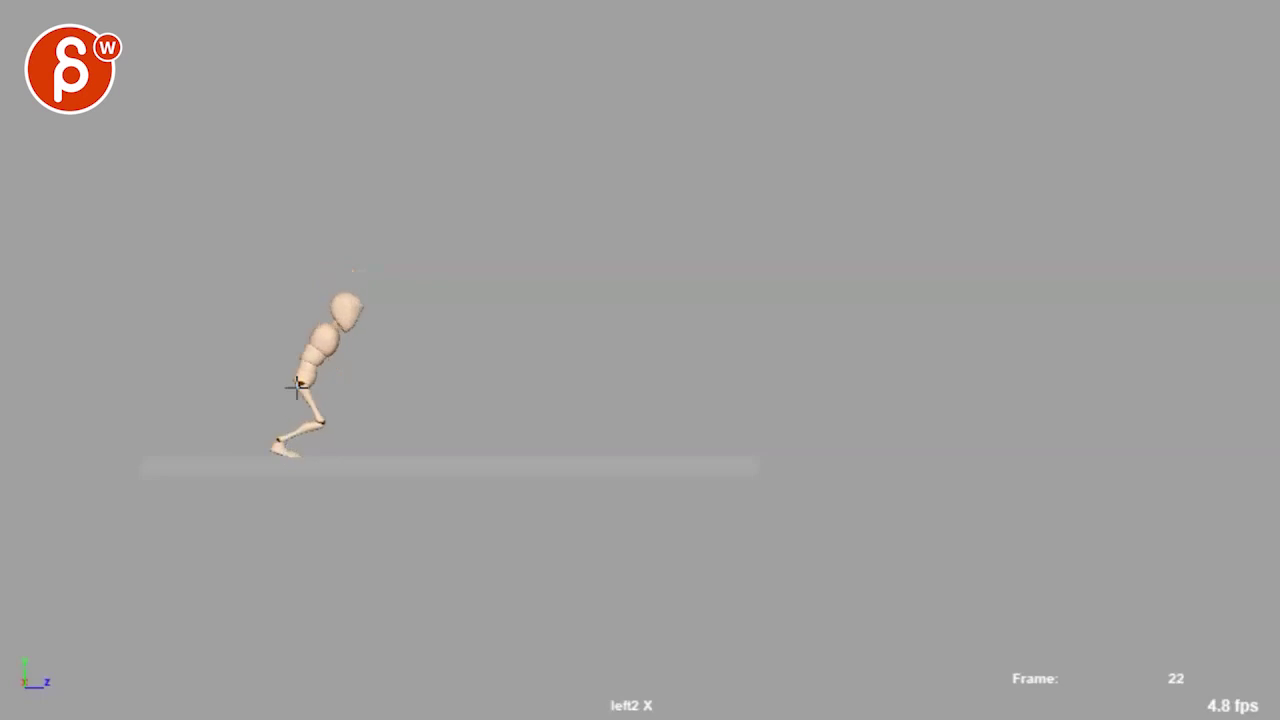
Step: At frame 23, draw a yellow arrow from the hips up along the torso to the head
key(alt+period)
key(alt+period)
key(alt+period)
key(alt+comma)
key(alt+comma)
drag(309, 392, 367, 294)
Step: At frame 25, draw a yellow line from behind the hips up through the torso to the head
key(alt+comma)
key(alt+period)
key(alt+period)
key(alt+period)
drag(311, 391, 348, 272)
Step: Return to frame 23 and draw a long diagonal line from behind the feet through the hips to the head
key(alt+comma)
key(alt+comma)
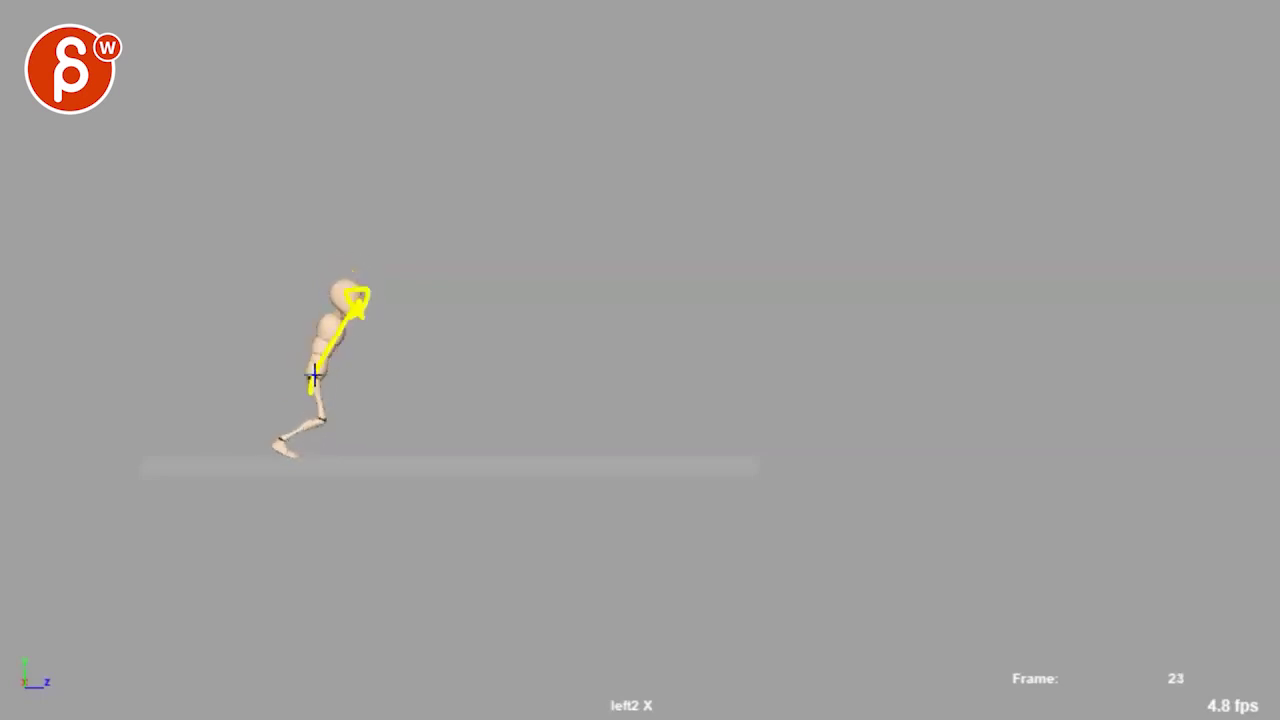
key(alt+period)
key(alt+comma)
key(alt+period)
key(alt+comma)
drag(240, 454, 367, 290)
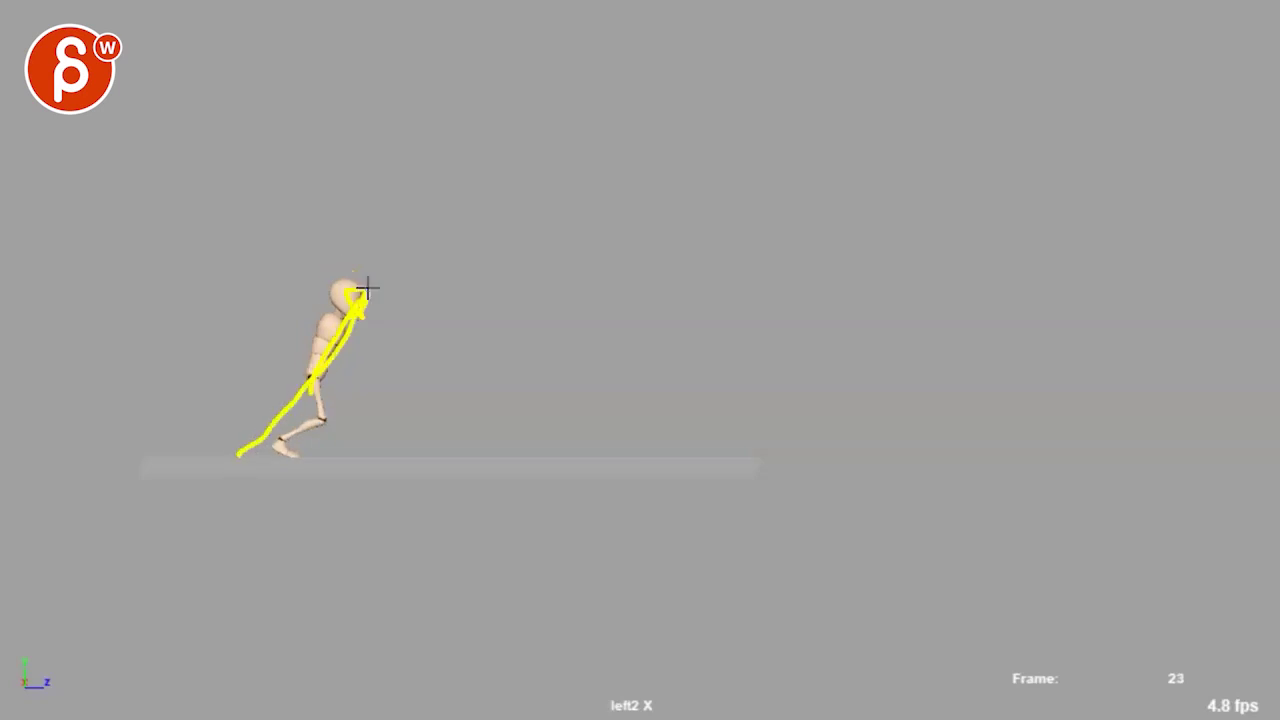
Step: Compare the body direction between takeoff and flight by stepping forward to about frame 29 and back to frame 25
key(alt+period)
key(alt+period)
key(alt+period)
key(alt+period)
key(alt+period)
key(alt+comma)
key(alt+comma)
key(alt+comma)
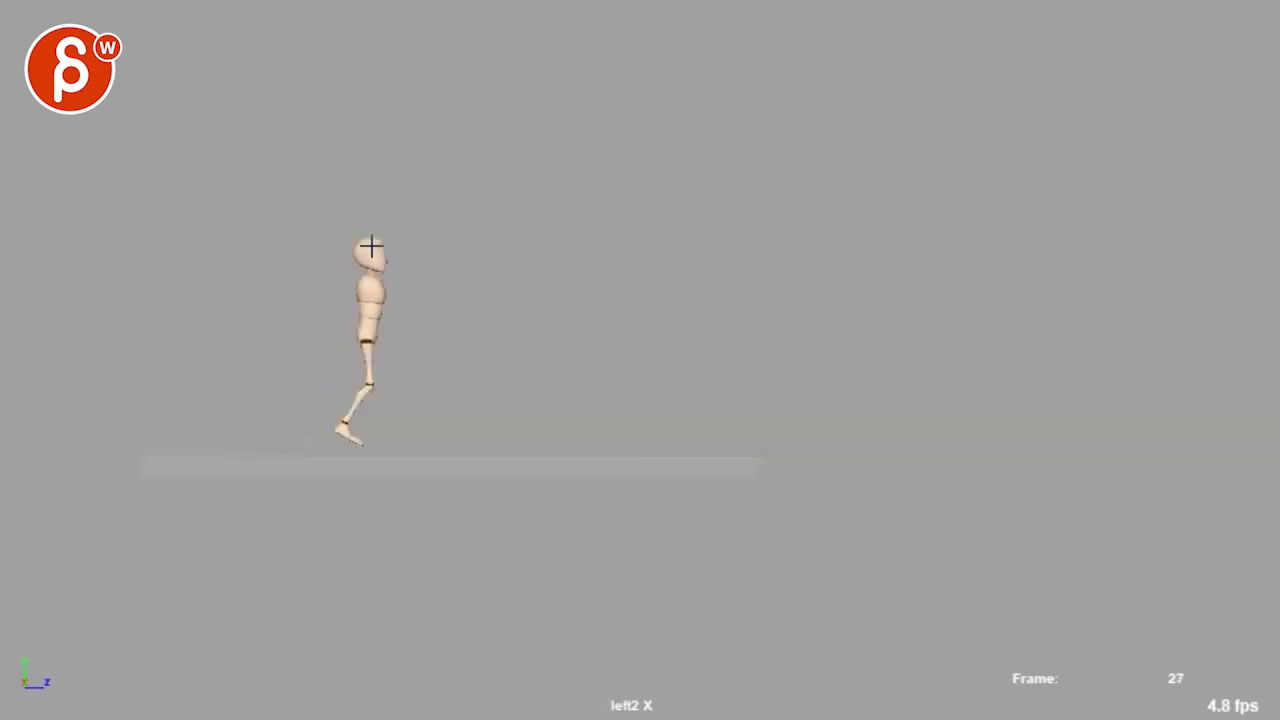
key(alt+comma)
key(alt+period)
key(alt+period)
key(alt+period)
key(alt+period)
key(alt+period)
key(alt+period)
key(alt+period)
key(alt+period)
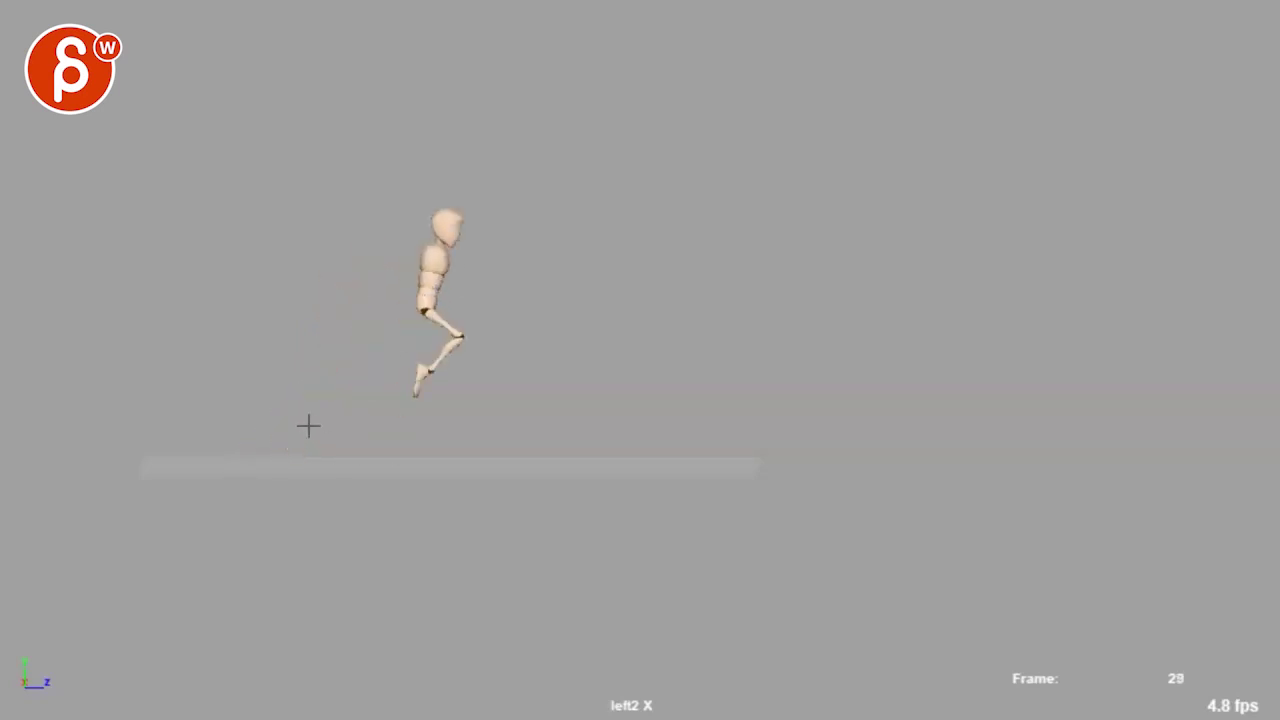
key(alt+comma)
key(alt+comma)
key(alt+comma)
key(alt+comma)
key(alt+comma)
key(alt+comma)
key(alt+comma)
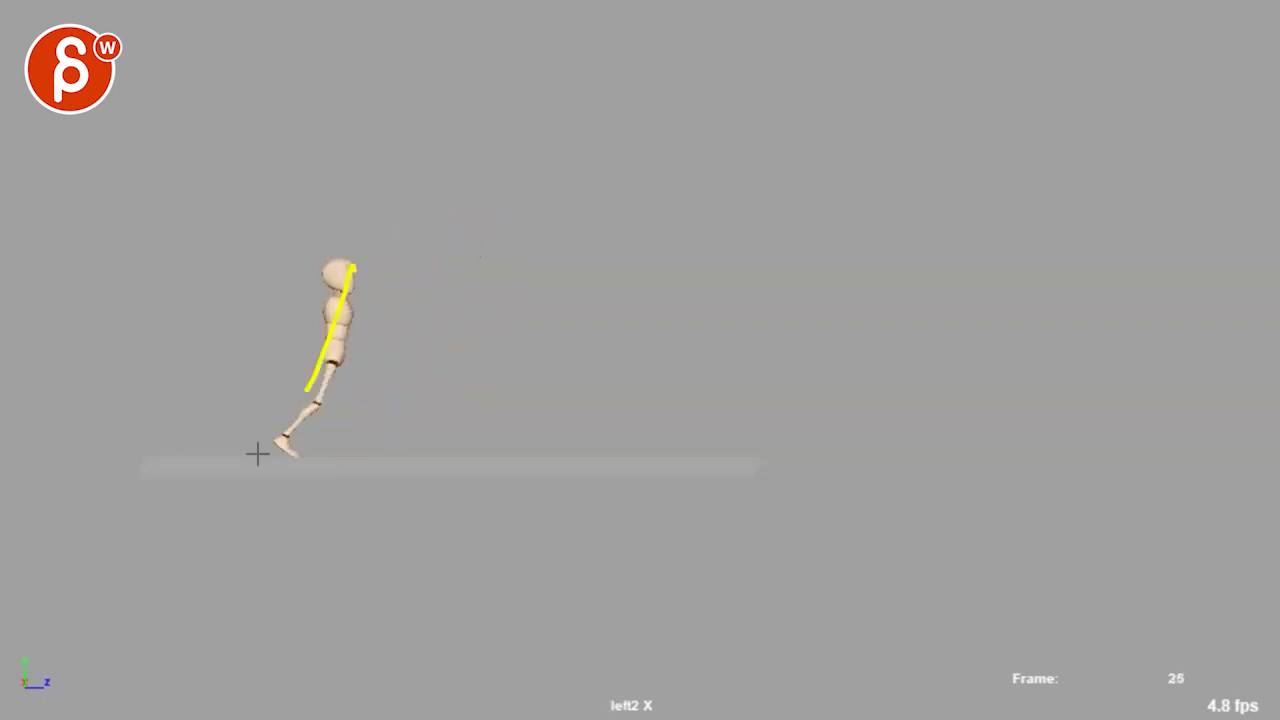
Step: Step back to the start of the takeoff and draw a long diagonal line from behind the feet past the head
key(alt+comma)
key(alt+comma)
key(alt+comma)
drag(186, 468, 376, 226)
Step: Go to the landing at frame 37 and draw a jump arc from the takeoff point over to the landing foot
key(alt+period)
key(alt+period)
key(alt+period)
key(alt+period)
key(alt+period)
key(alt+period)
key(alt+period)
key(alt+period)
key(alt+period)
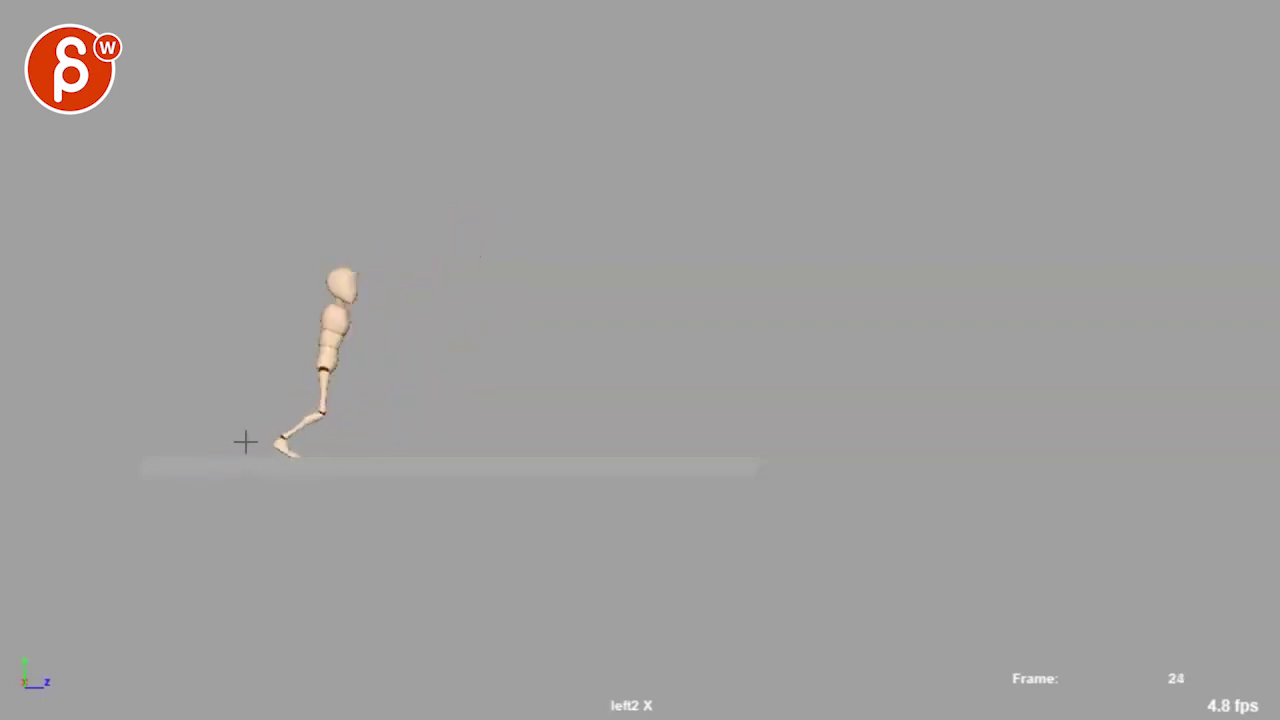
key(alt+period)
key(alt+period)
key(alt+period)
key(alt+period)
key(alt+period)
key(alt+period)
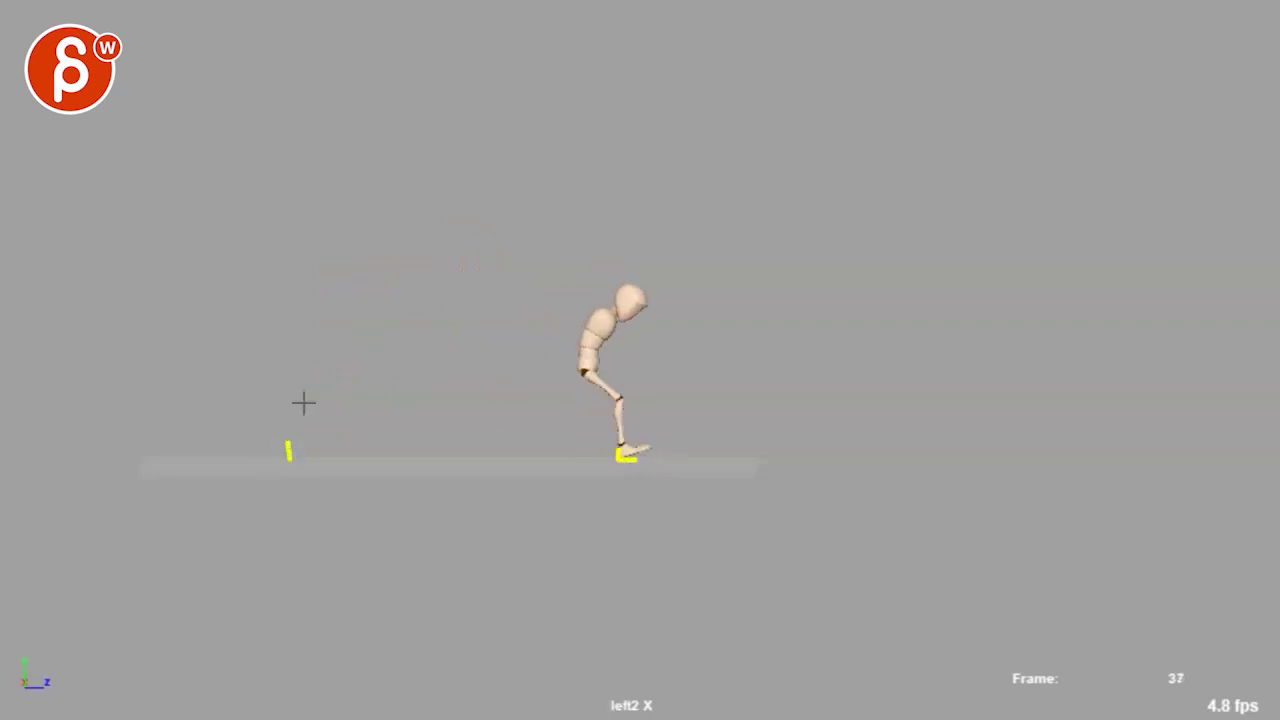
drag(303, 402, 657, 479)
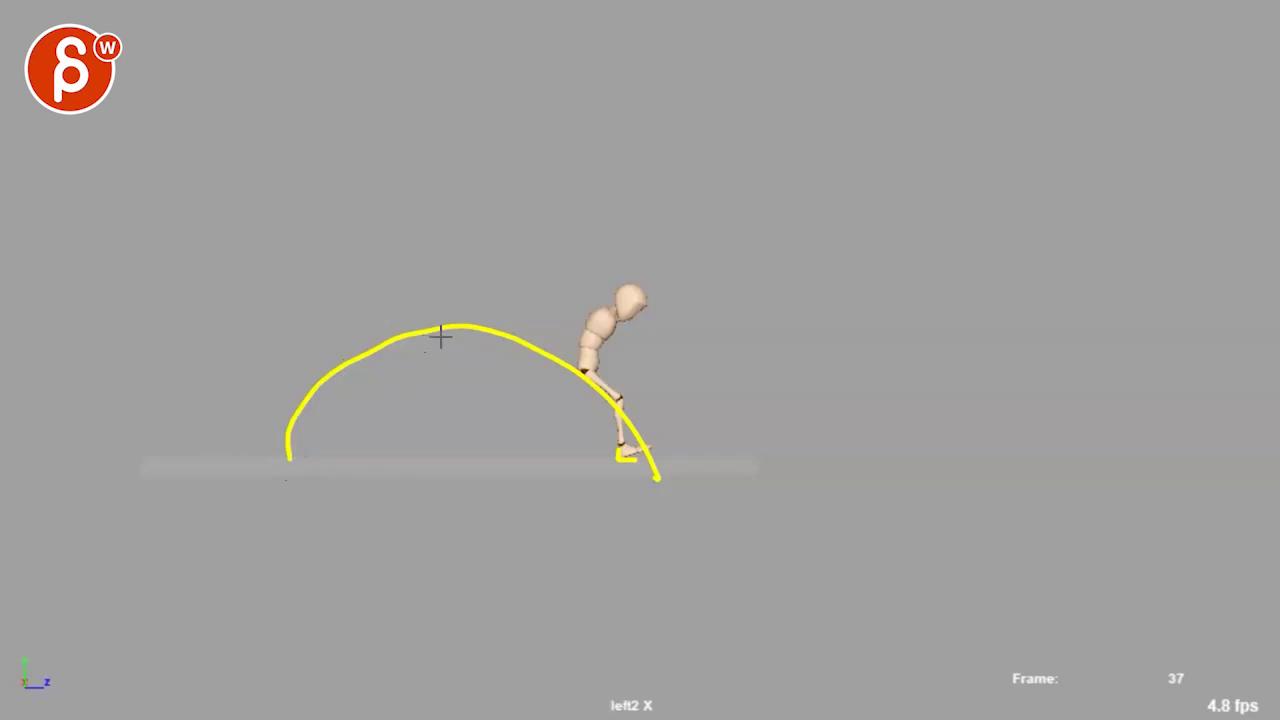
Step: Sketch a horizontal mid-air figure with trailing legs and spread arms along the arc, and clear the drawing
mouse_move(466, 320)
mouse_down()
mouse_move(416, 326)
mouse_move(331, 409)
mouse_up()
drag(388, 338, 324, 374)
drag(486, 283, 479, 391)
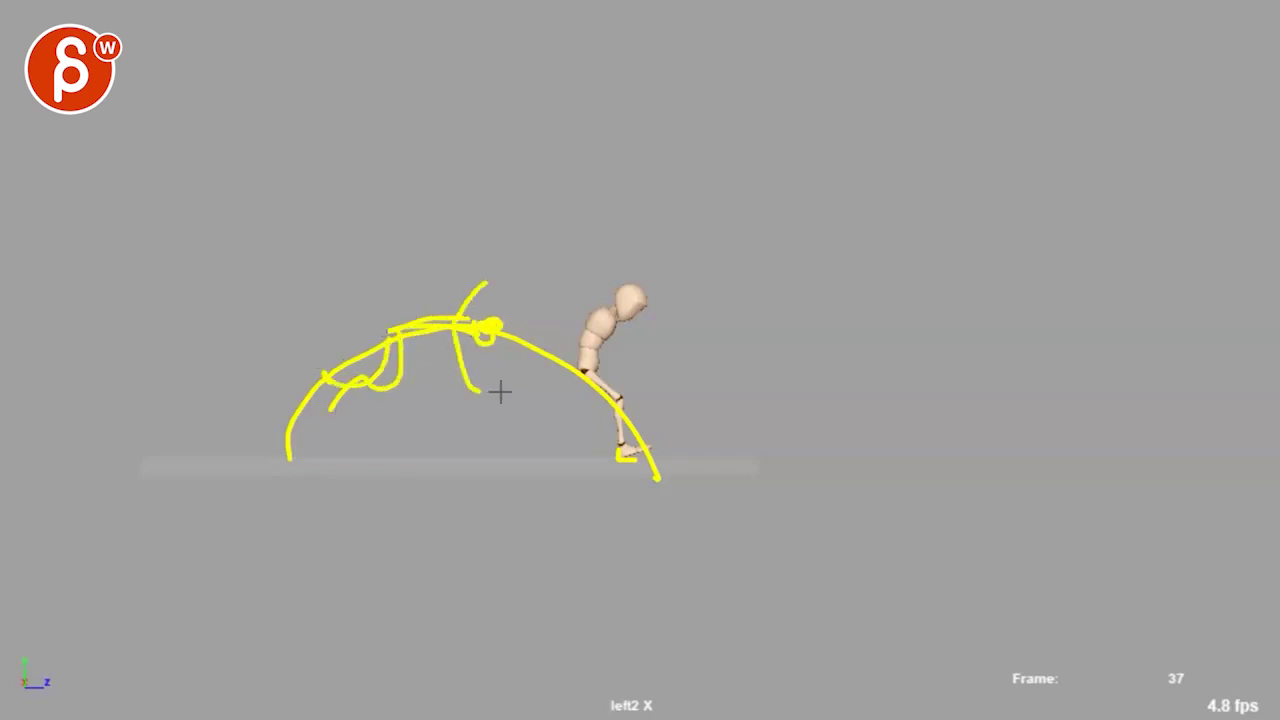
mouse_move(363, 332)
mouse_down()
mouse_move(467, 319)
mouse_move(589, 388)
mouse_up()
key(e)
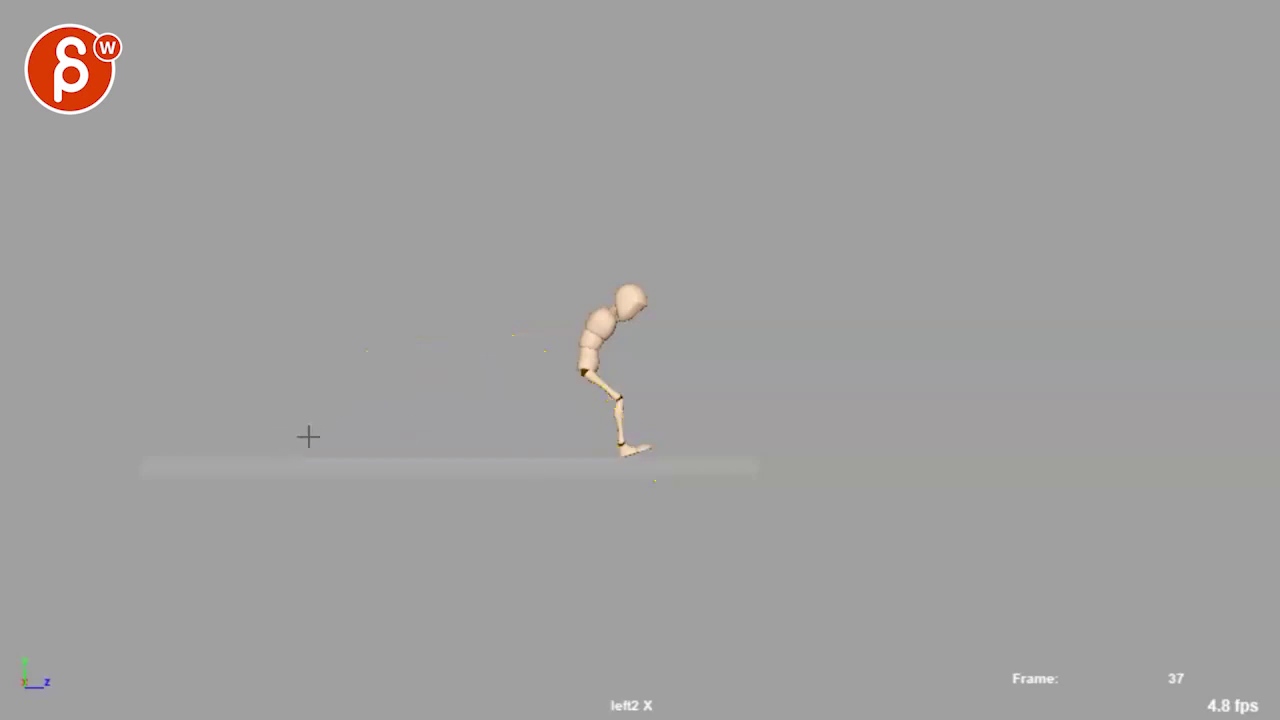
Step: Sketch overlapping jump poses from the stretched takeoff through an upright mid-air body with legs swinging forward to the landing
mouse_move(312, 404)
mouse_down()
mouse_move(409, 345)
mouse_move(408, 367)
mouse_up()
mouse_move(400, 347)
mouse_down()
mouse_move(391, 331)
mouse_move(405, 346)
mouse_up()
drag(434, 322, 472, 311)
drag(408, 368, 464, 326)
mouse_move(453, 301)
mouse_down()
mouse_move(491, 294)
mouse_move(446, 373)
mouse_up()
drag(503, 287, 489, 370)
mouse_move(487, 242)
mouse_down()
mouse_move(516, 263)
mouse_move(502, 288)
mouse_move(538, 378)
mouse_move(532, 308)
mouse_up()
mouse_move(515, 262)
mouse_down()
mouse_move(512, 292)
mouse_move(566, 316)
mouse_up()
drag(566, 316, 621, 383)
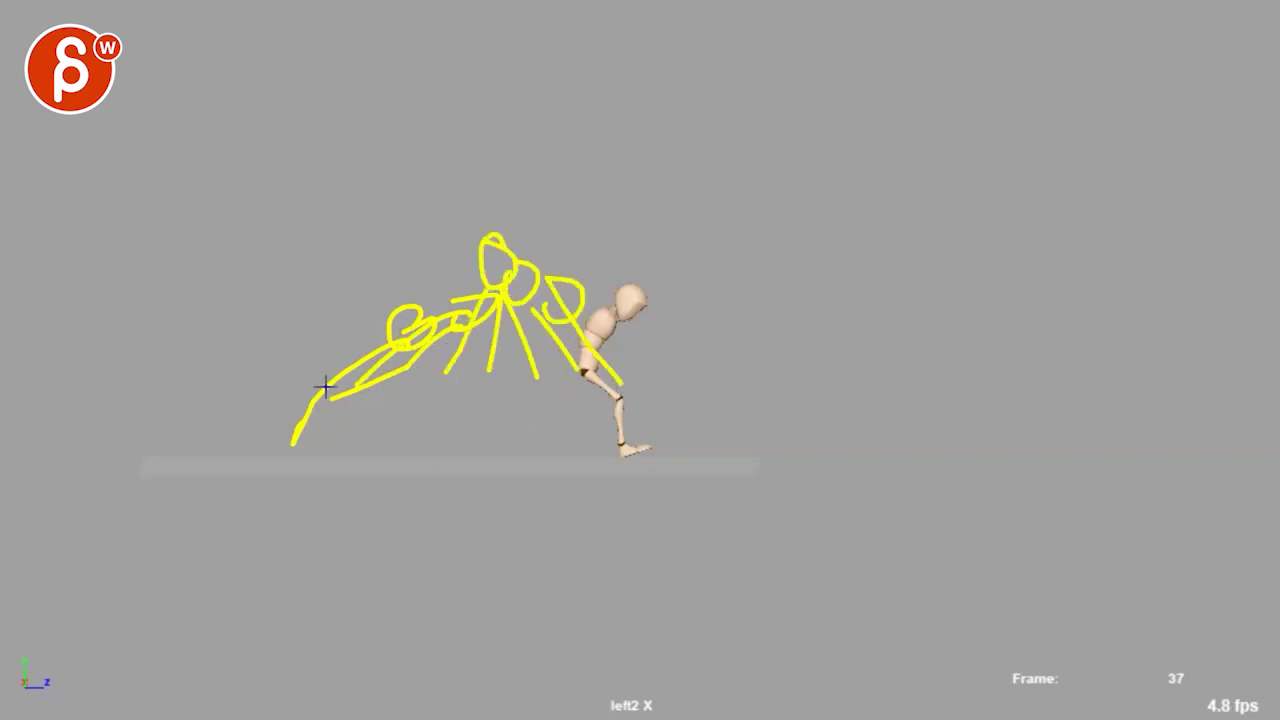
Step: Examine the landing frames back and forth, and return to the takeoff pose at frame 25
key(Right)
key(Right)
key(Right)
key(Left)
key(Right)
key(Left)
key(Left)
key(Left)
key(Left)
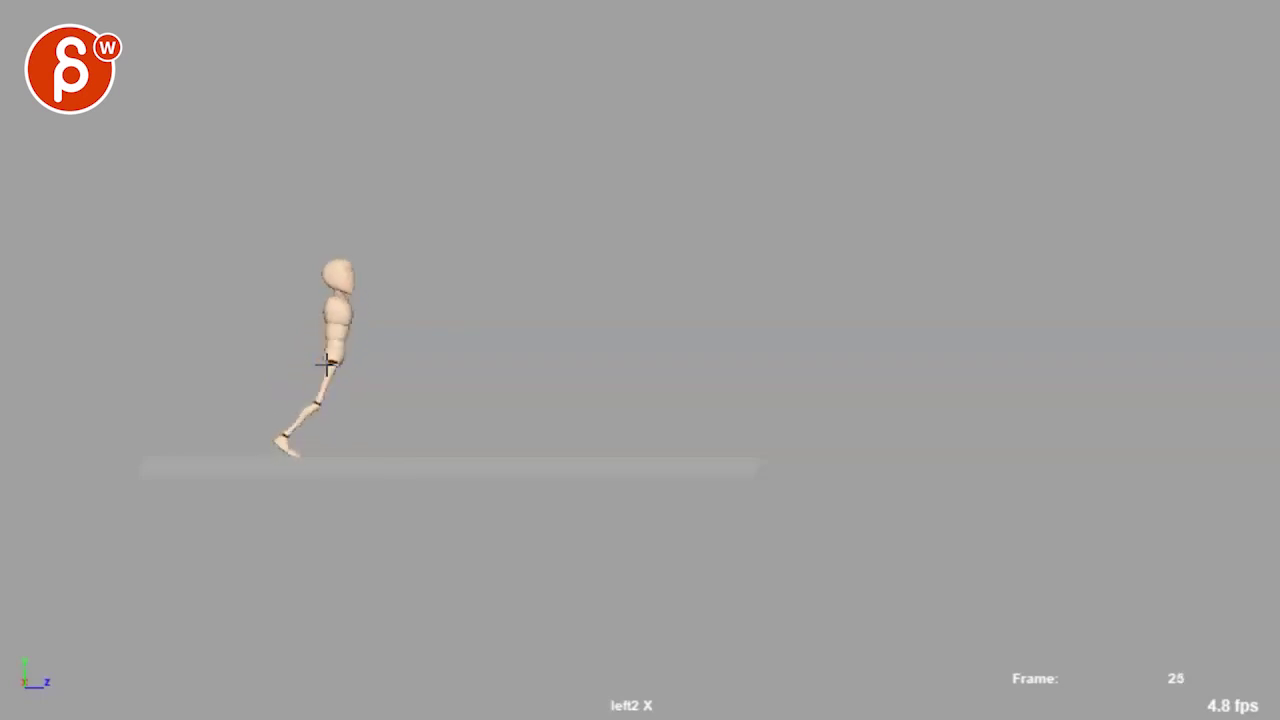
Step: Mark the hips at takeoff and change the drawing colour to red
mouse_move(344, 357)
mouse_down()
mouse_move(361, 352)
mouse_move(350, 352)
mouse_up()
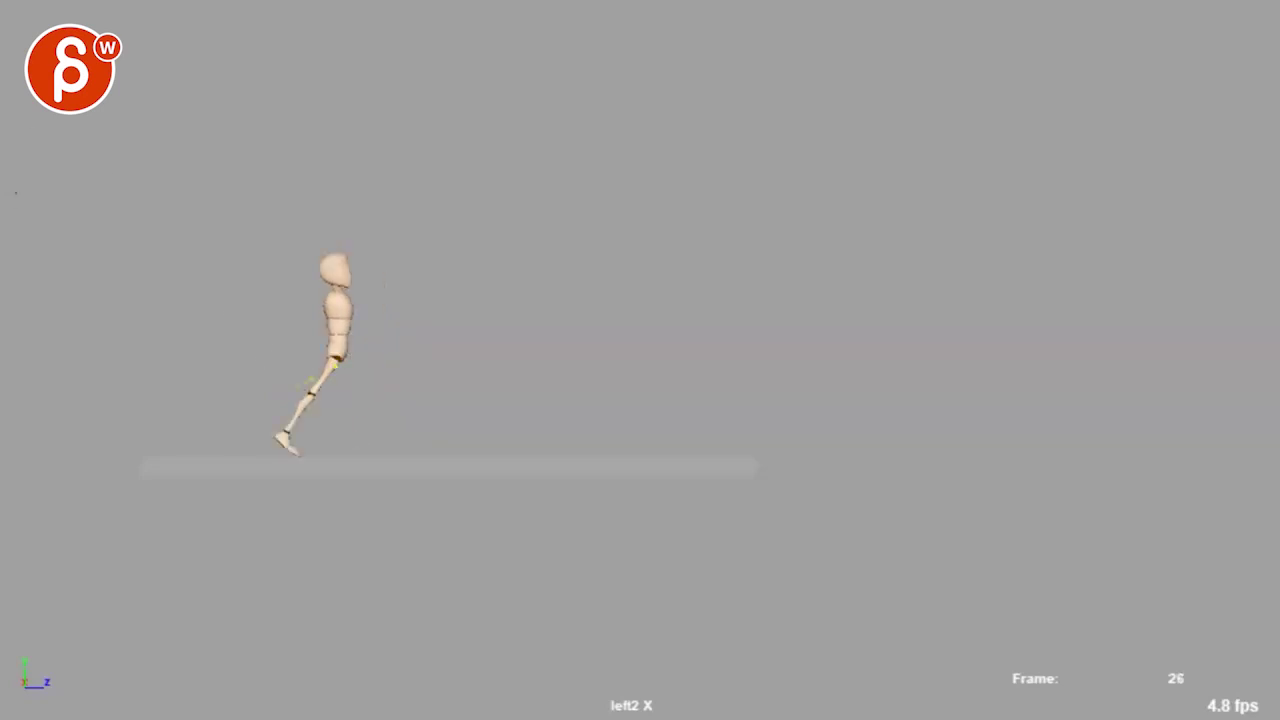
click(13, 110)
click(10, 96)
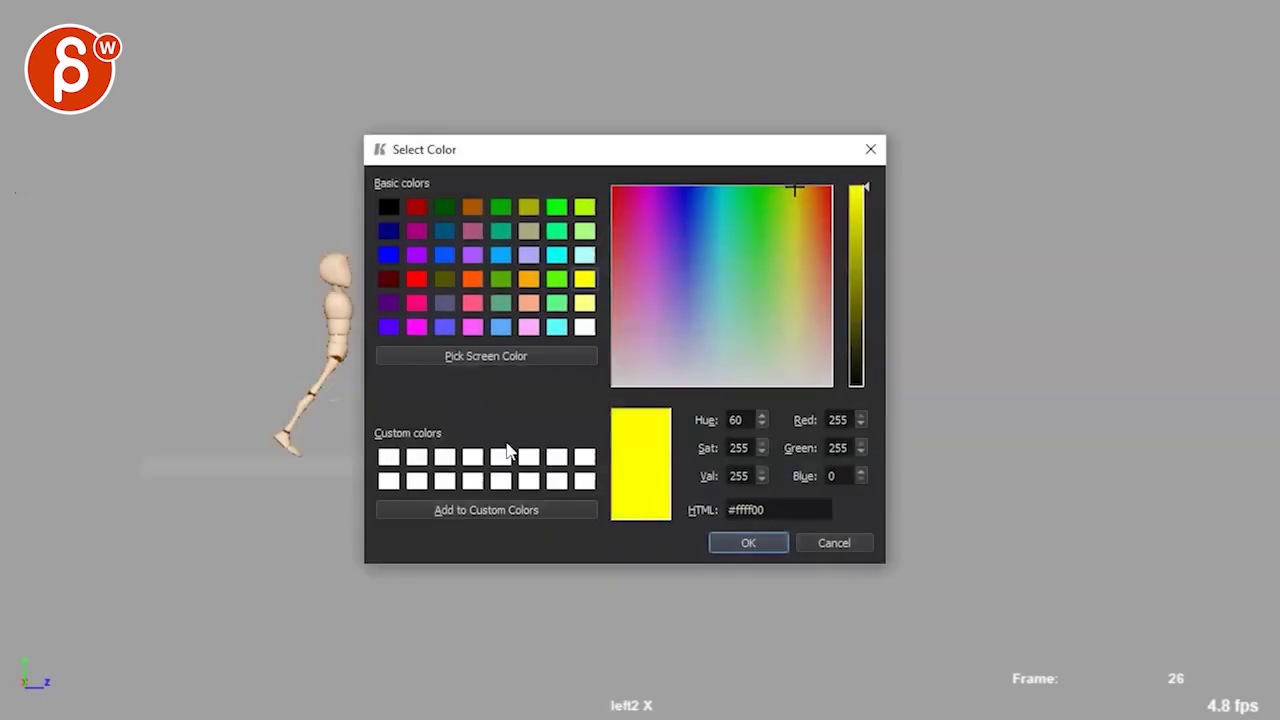
click(417, 283)
click(748, 540)
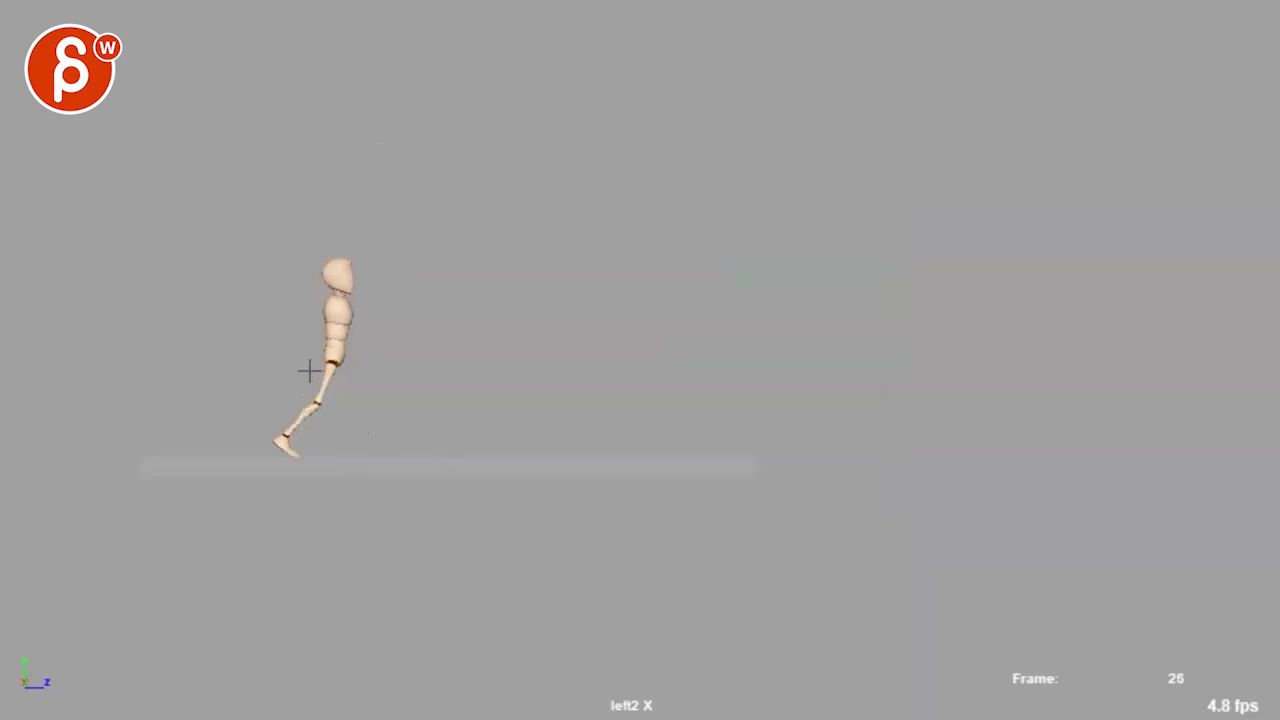
Step: Go back to the crouch at frame 20 and mark the hip position in red on each frame up to frame 26
key(alt+comma)
click(288, 390)
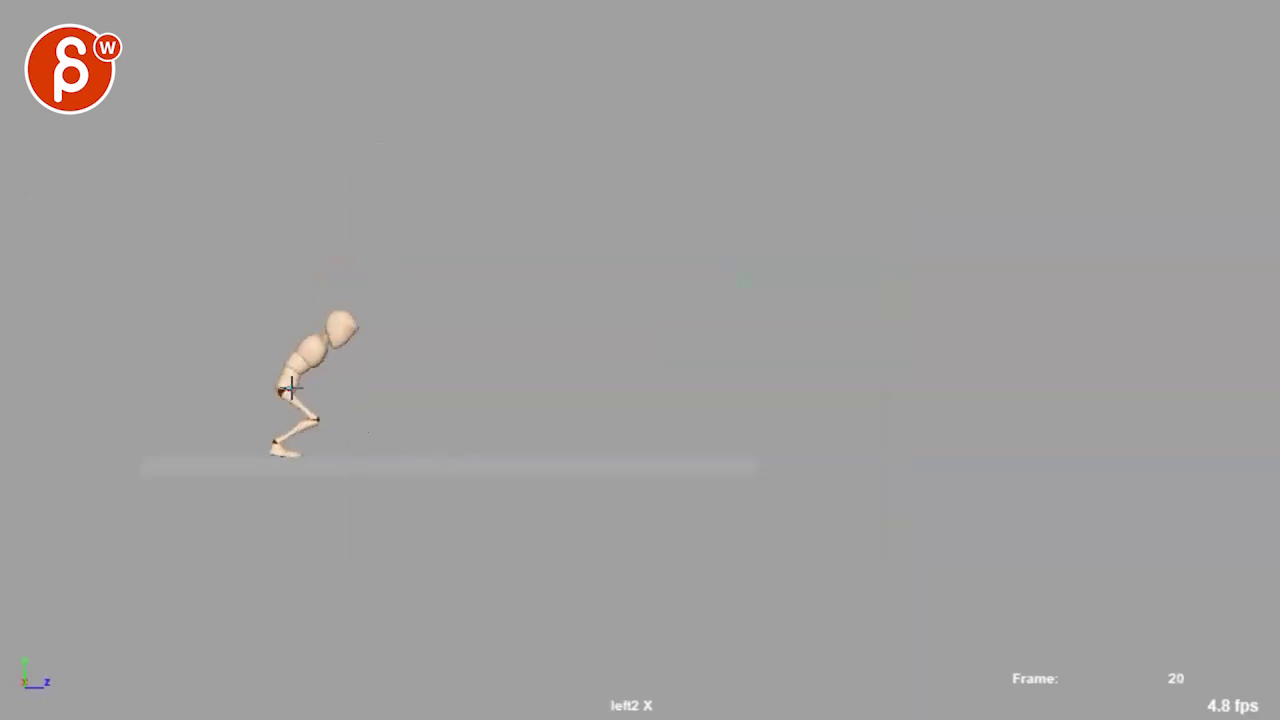
key(alt+period)
key(alt+period)
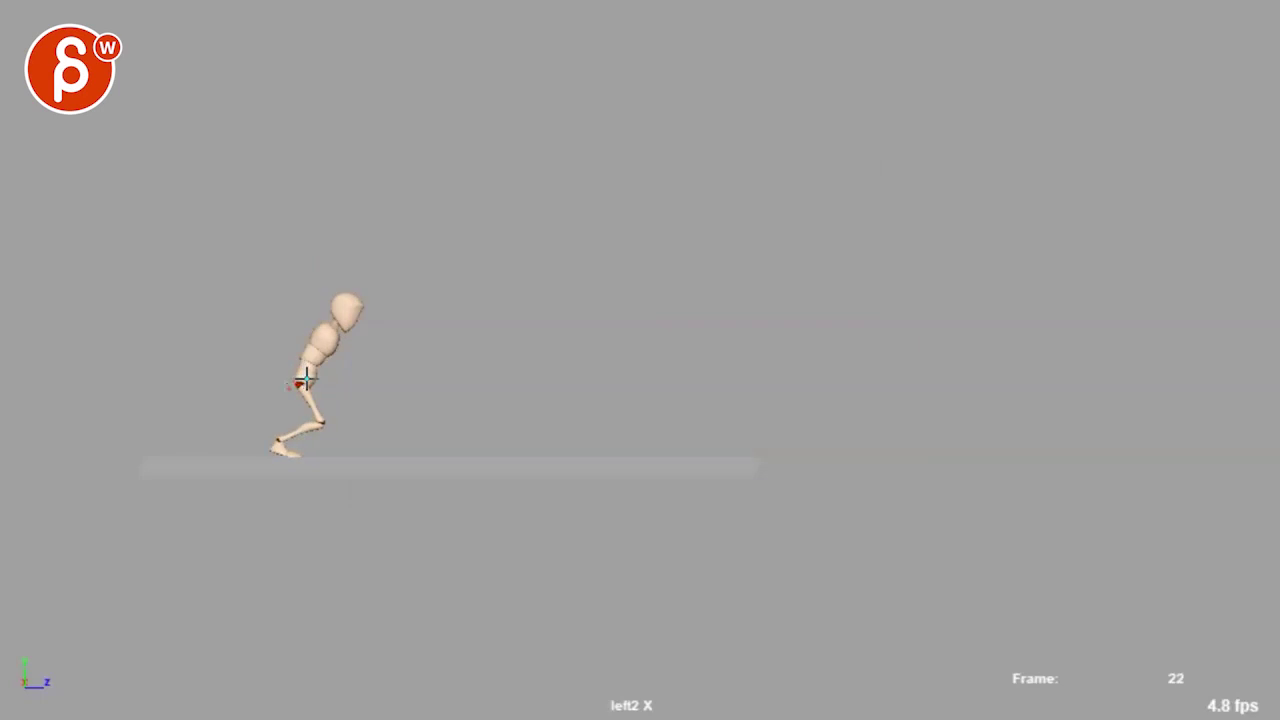
key(alt+period)
key(alt+period)
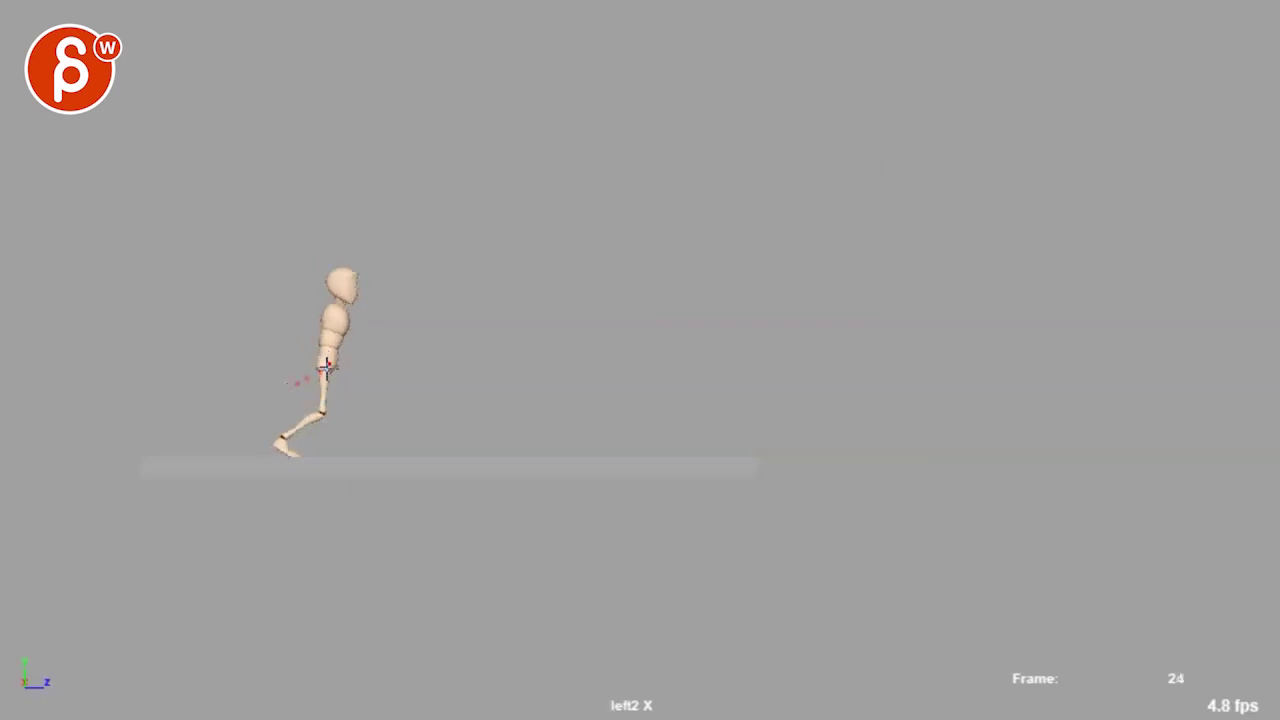
key(alt+period)
key(alt+period)
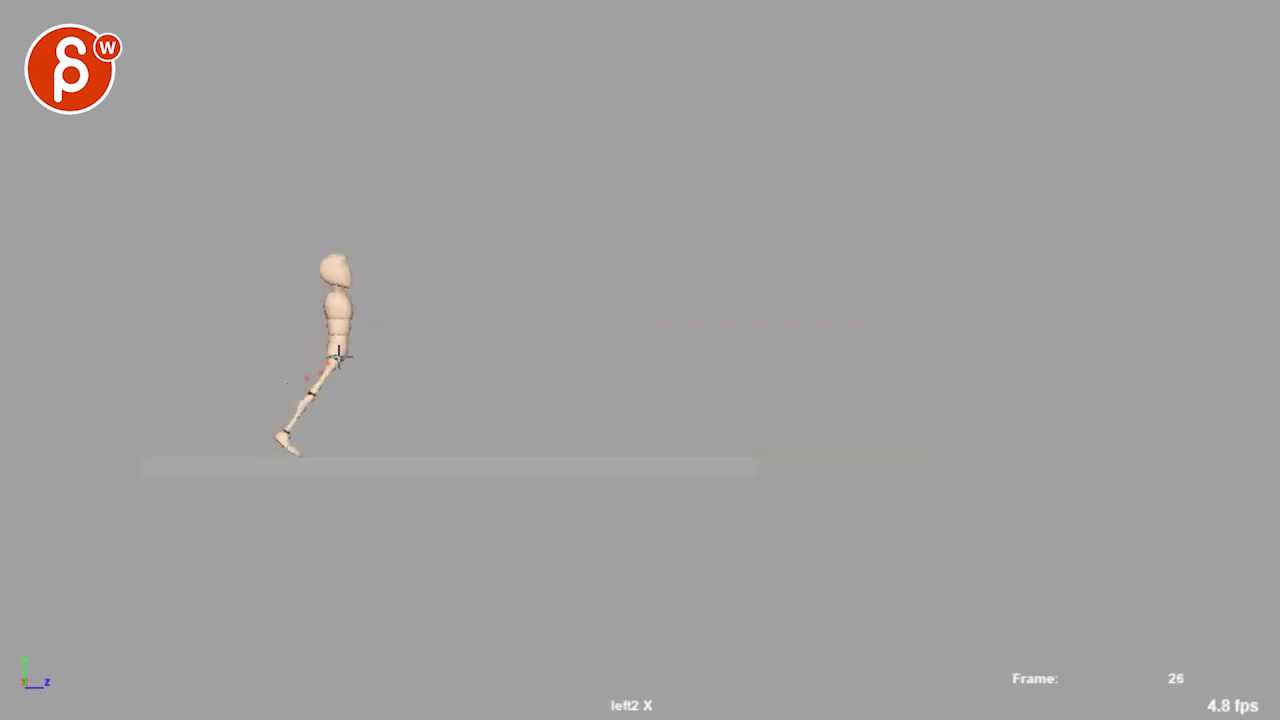
Step: Compare the hip positions between the last ground contact and the first airborne pose around frames 26 and 27
key(alt+comma)
key(alt+period)
key(alt+comma)
key(alt+period)
key(alt+period)
key(alt+comma)
key(alt+period)
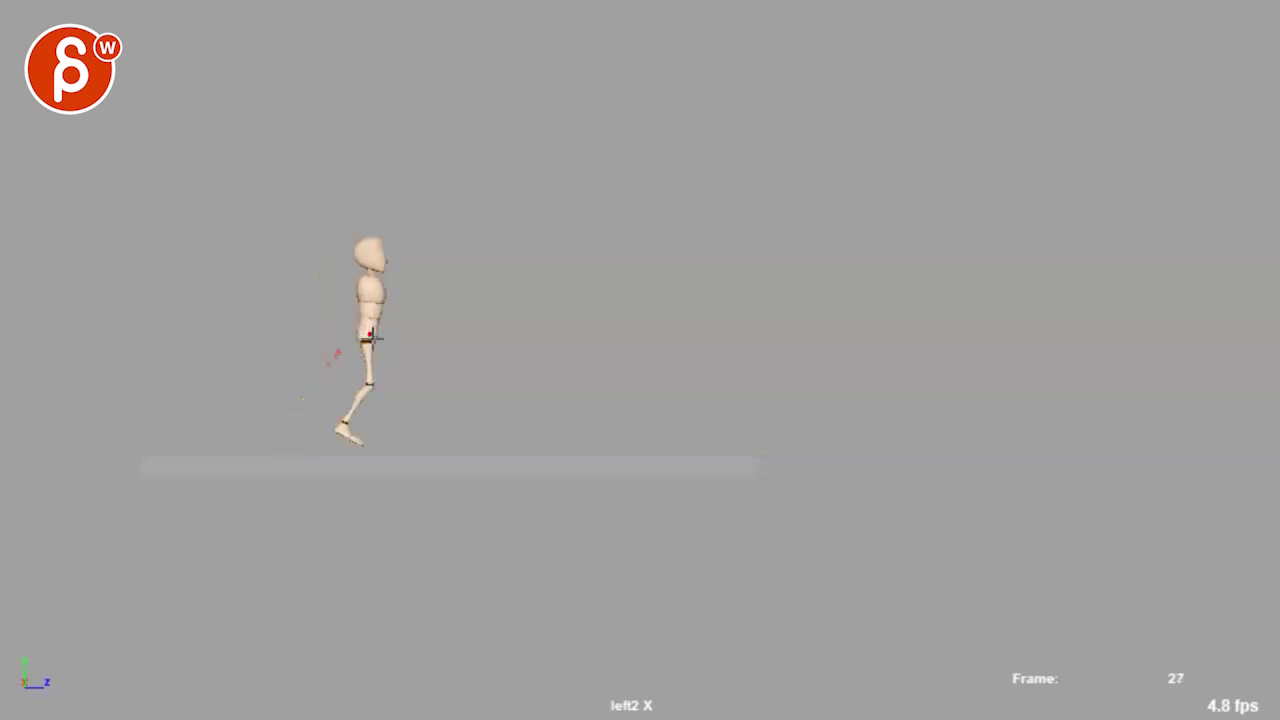
Step: Mark the hip positions in red through the flight from frame 27 to the landing at frame 36
key(alt+period)
key(alt+period)
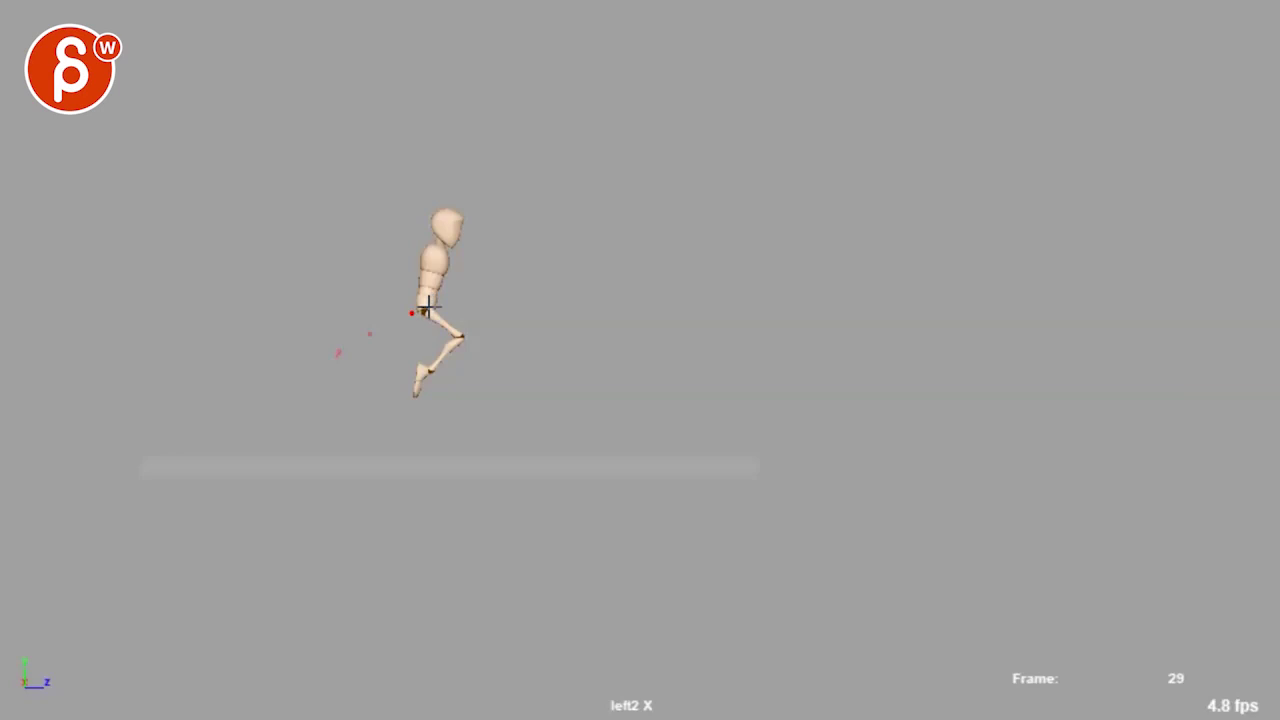
key(alt+period)
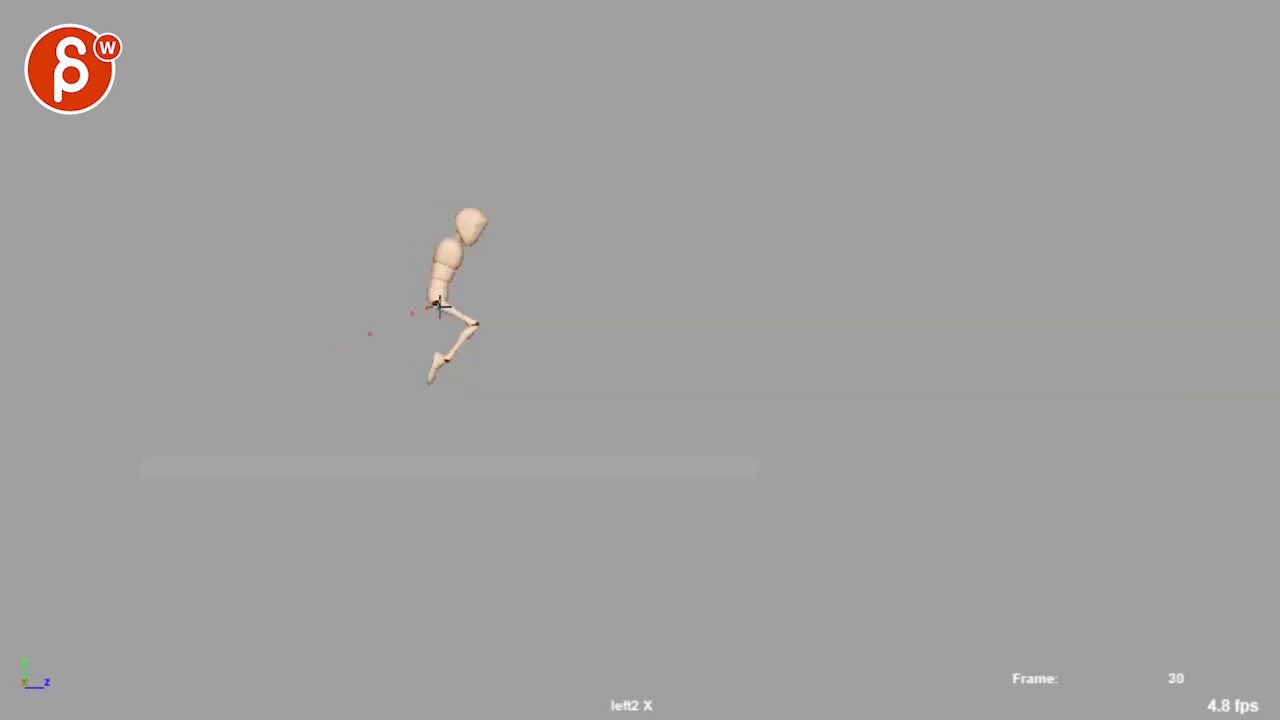
key(alt+period)
key(alt+period)
key(alt+period)
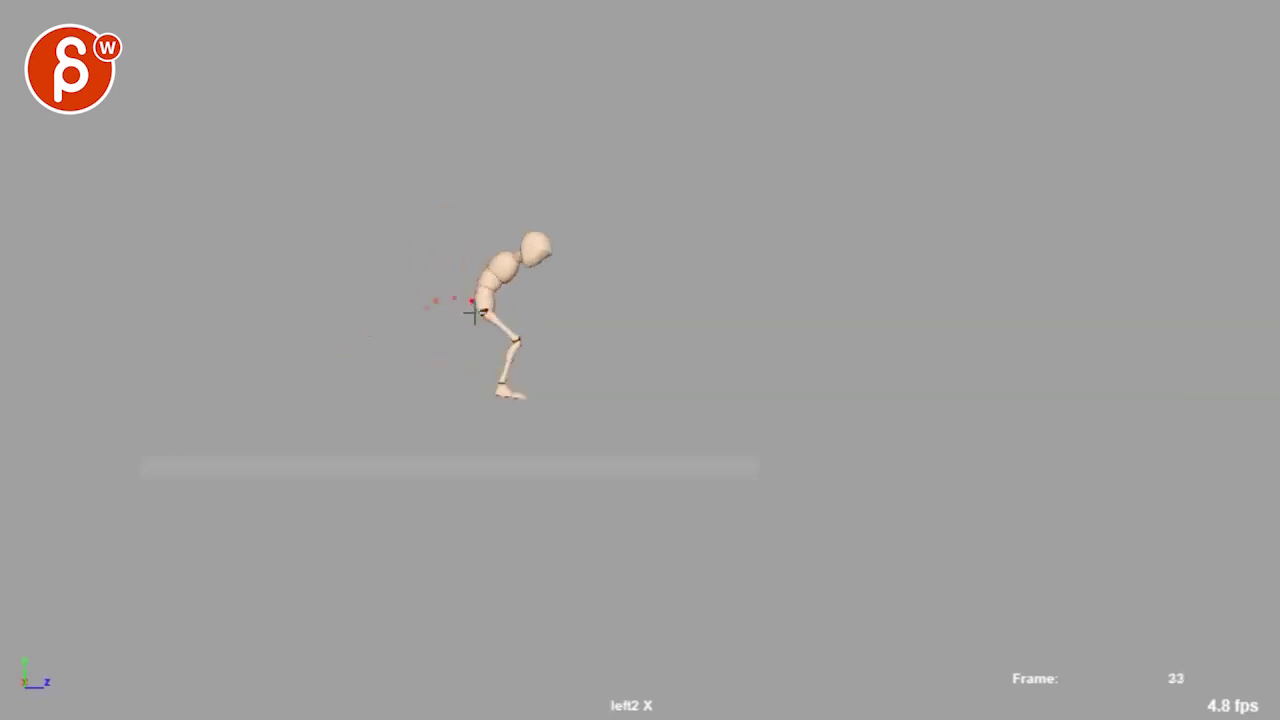
key(alt+period)
key(alt+period)
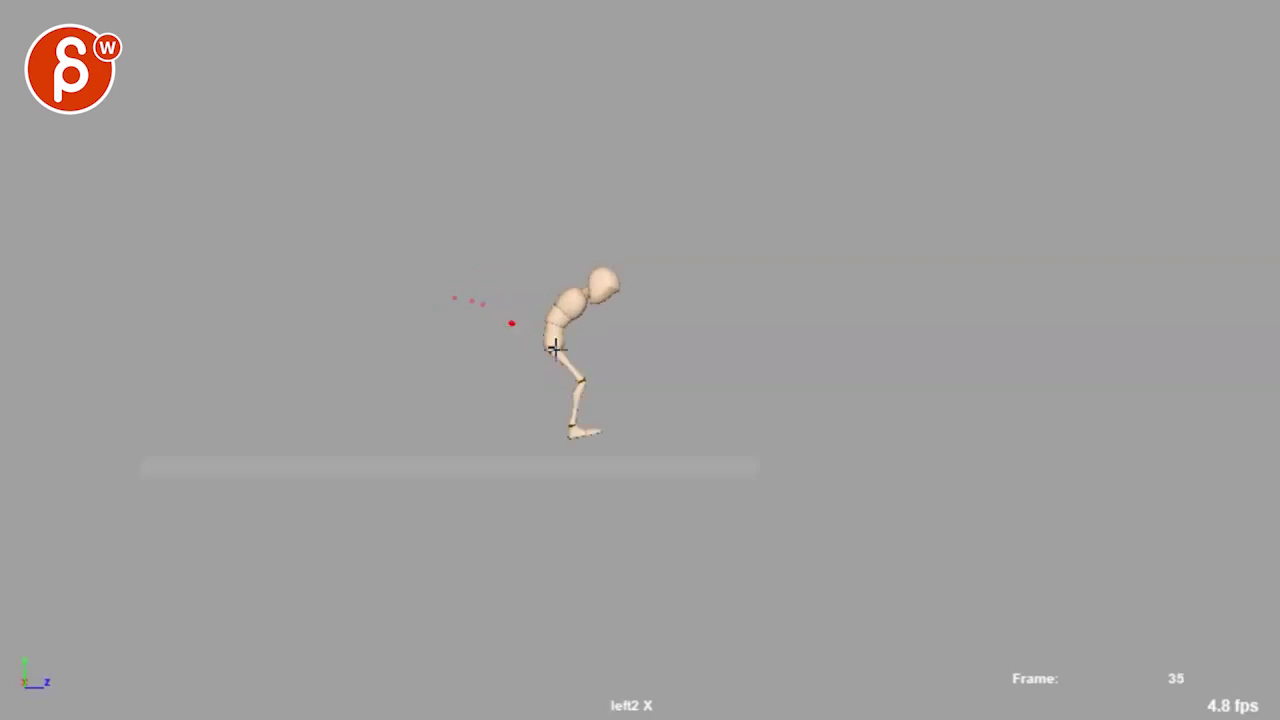
key(alt+period)
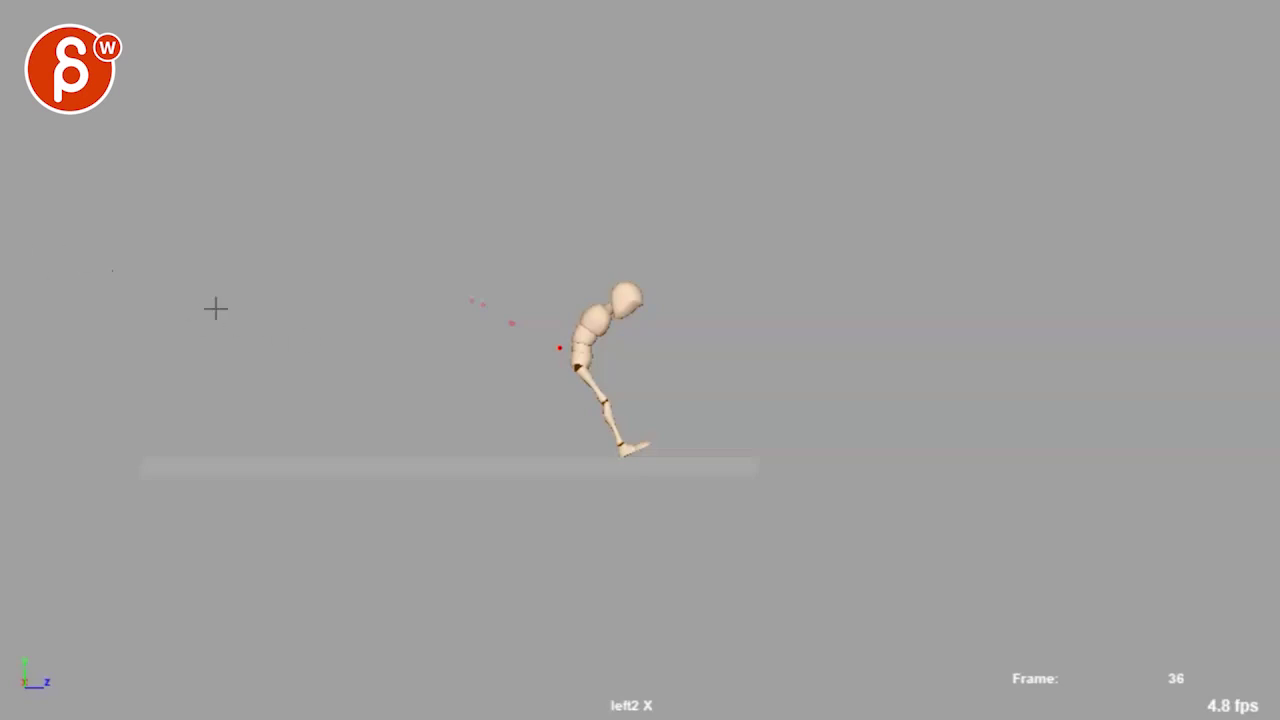
Step: Redo the hip mark at frame 35 and continue marking the hips through the landing crouch to frame 40
key(alt+comma)
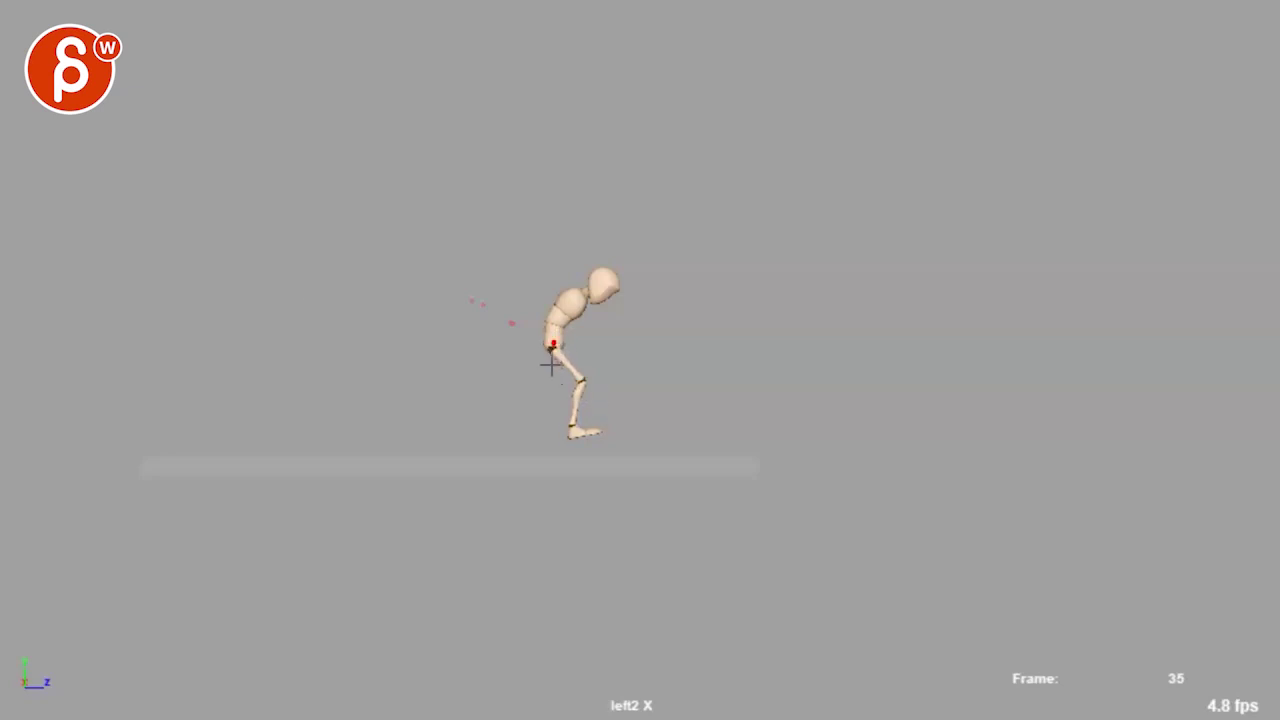
key(alt+period)
key(alt+period)
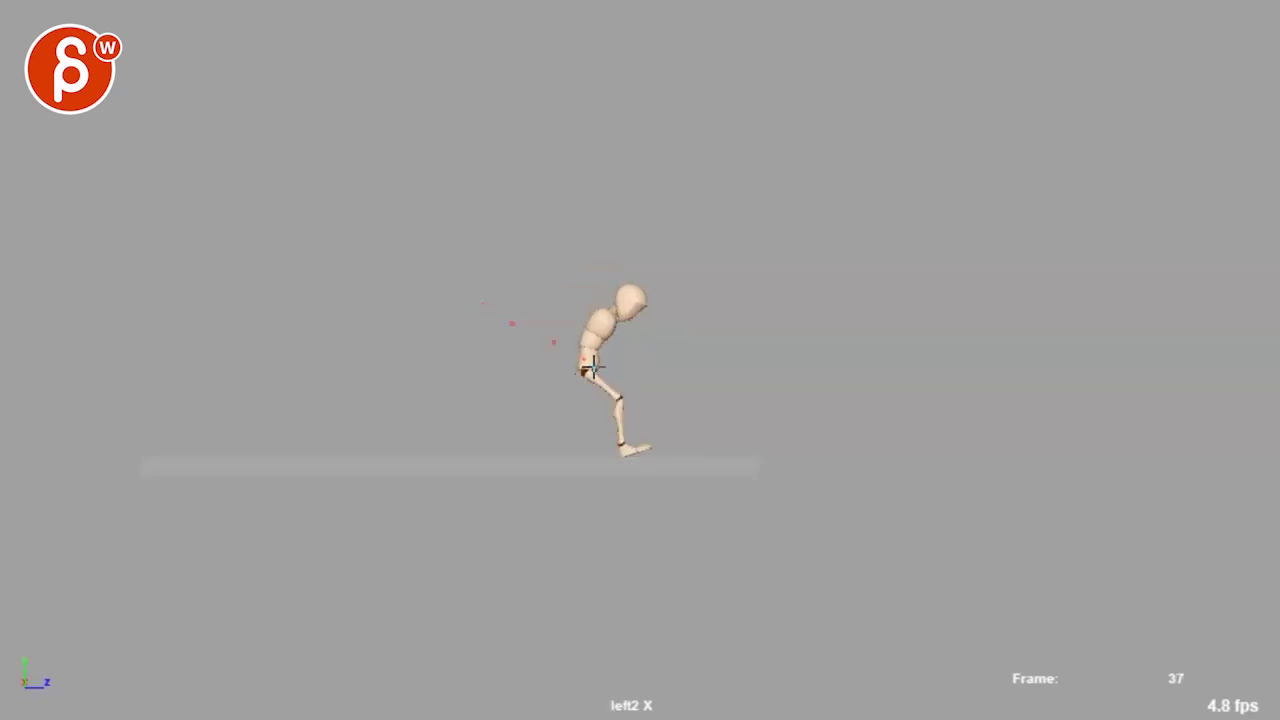
key(alt+period)
key(alt+period)
key(alt+period)
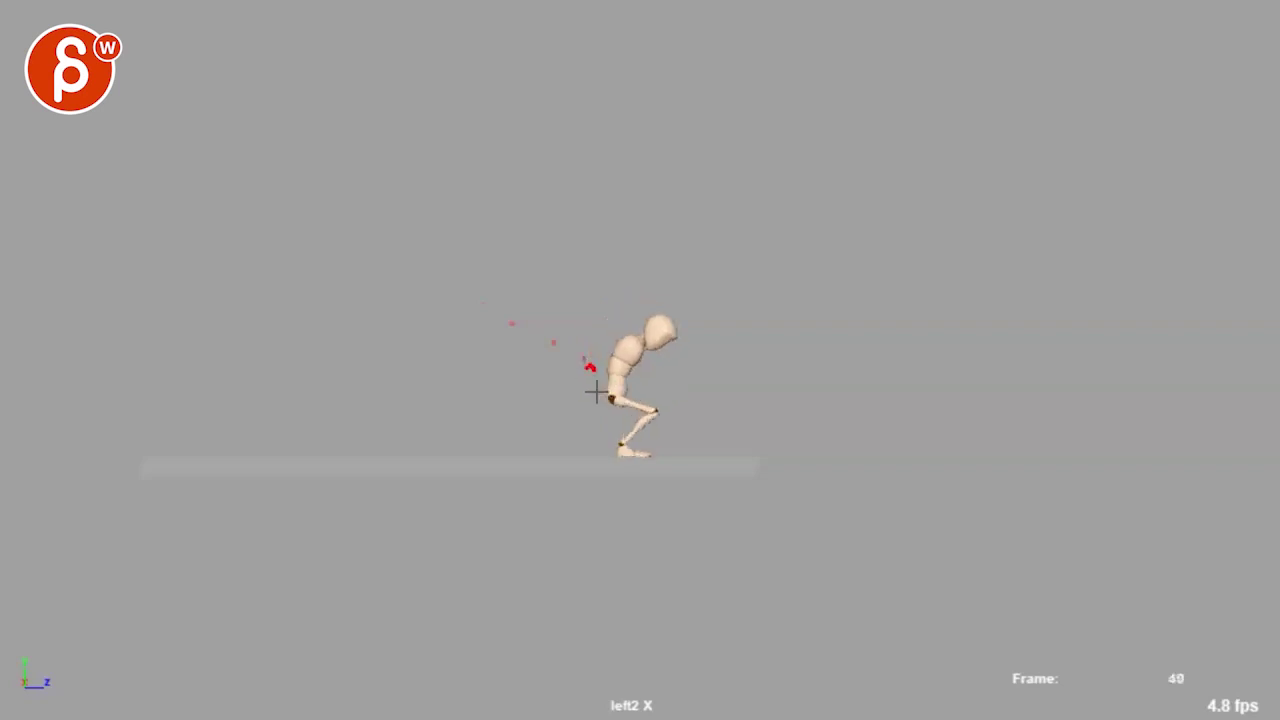
Step: Return to the takeoff at frame 23 and set the drawing colour to yellow
key(alt+comma)
key(alt+comma)
key(alt+comma)
key(alt+comma)
key(alt+comma)
key(alt+comma)
key(alt+comma)
key(alt+comma)
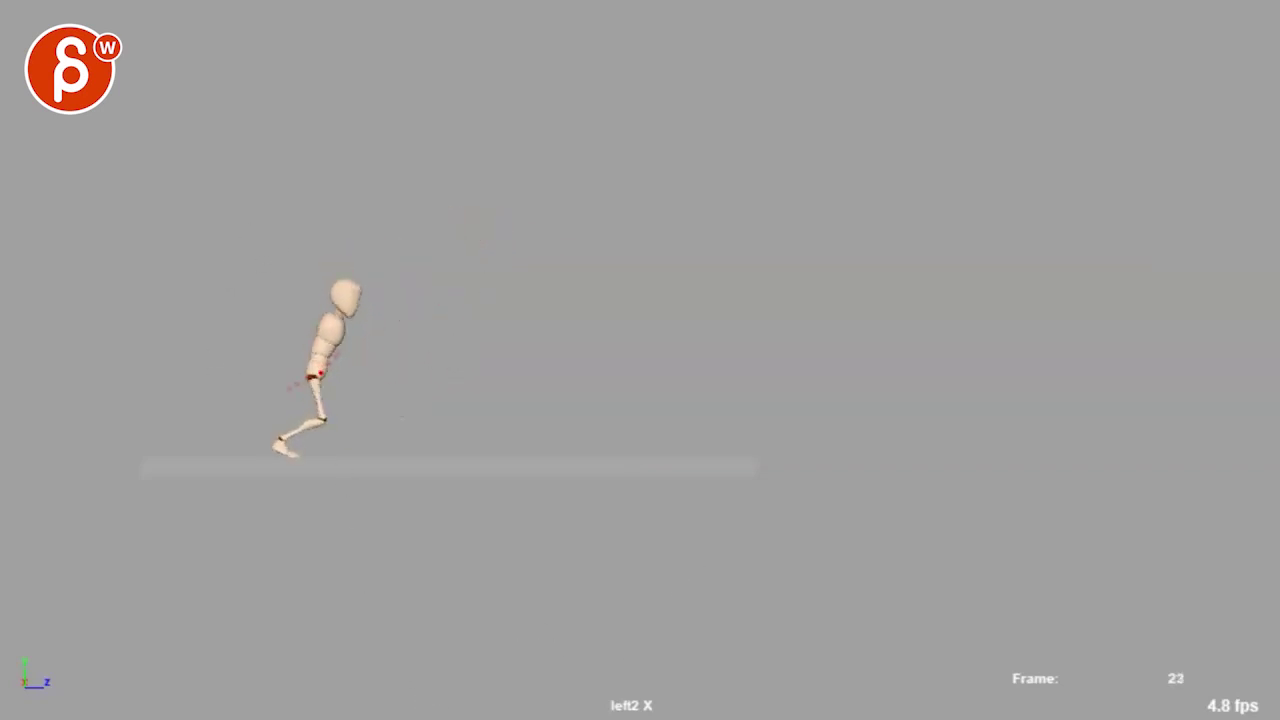
click(584, 279)
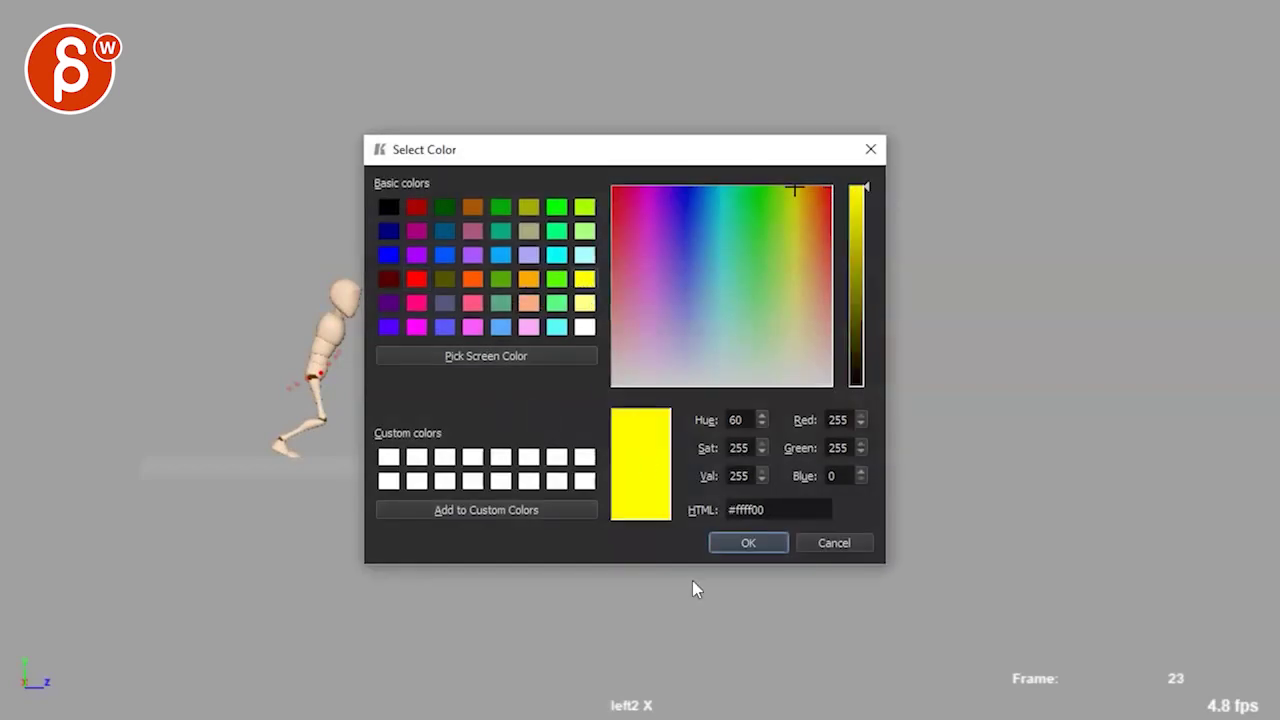
key(Return)
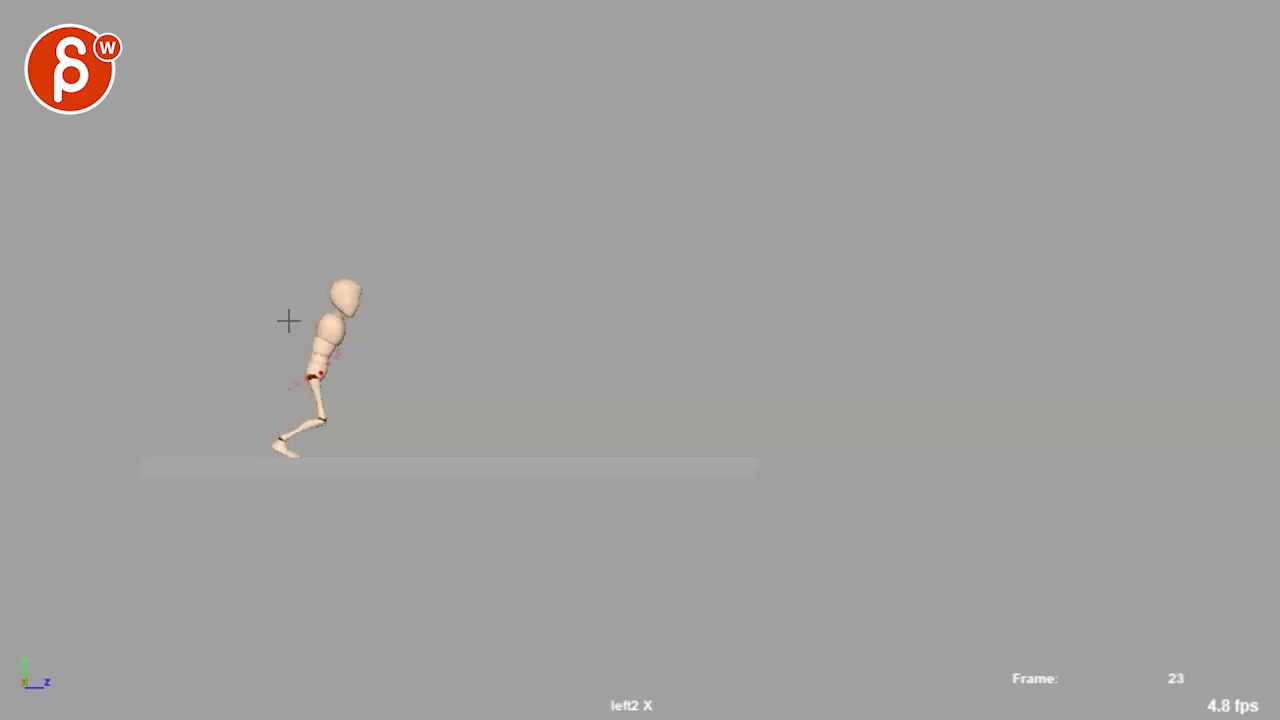
Step: Draw vertical strokes beside the torso at frame 23, and review the descent frames between 34 and 36
drag(289, 307, 290, 370)
drag(340, 290, 340, 338)
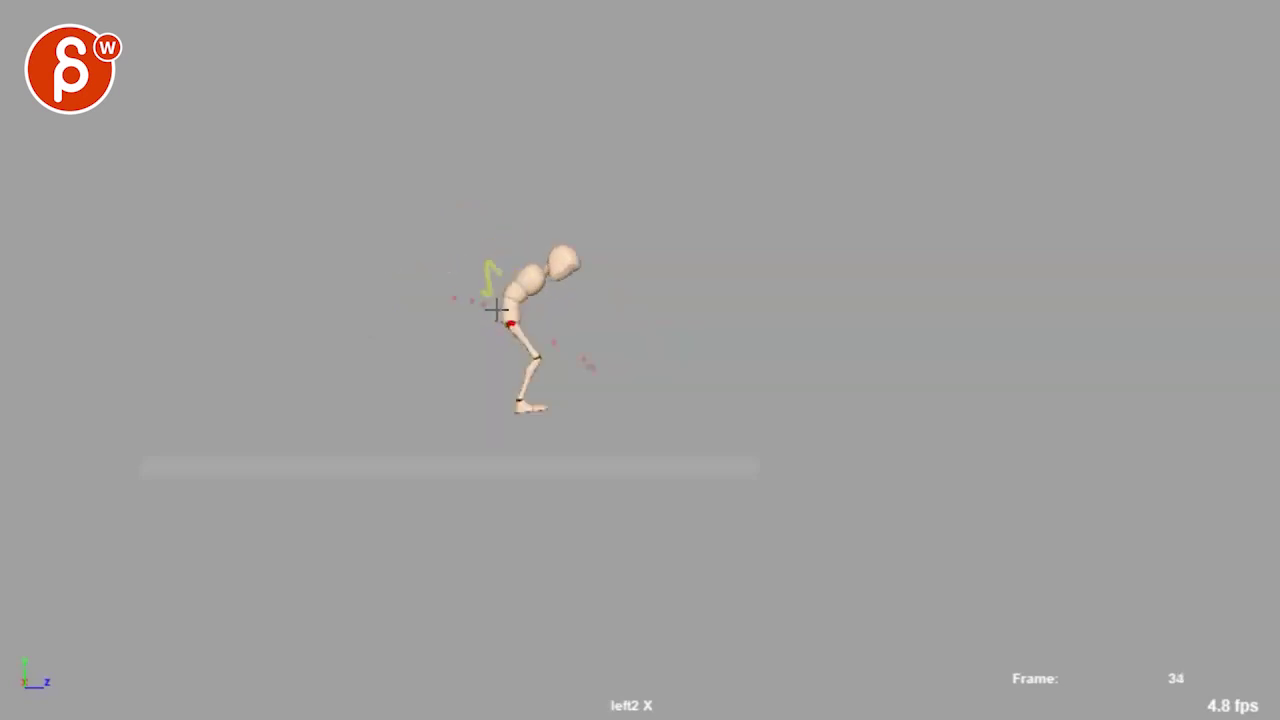
key(alt+period)
key(alt+period)
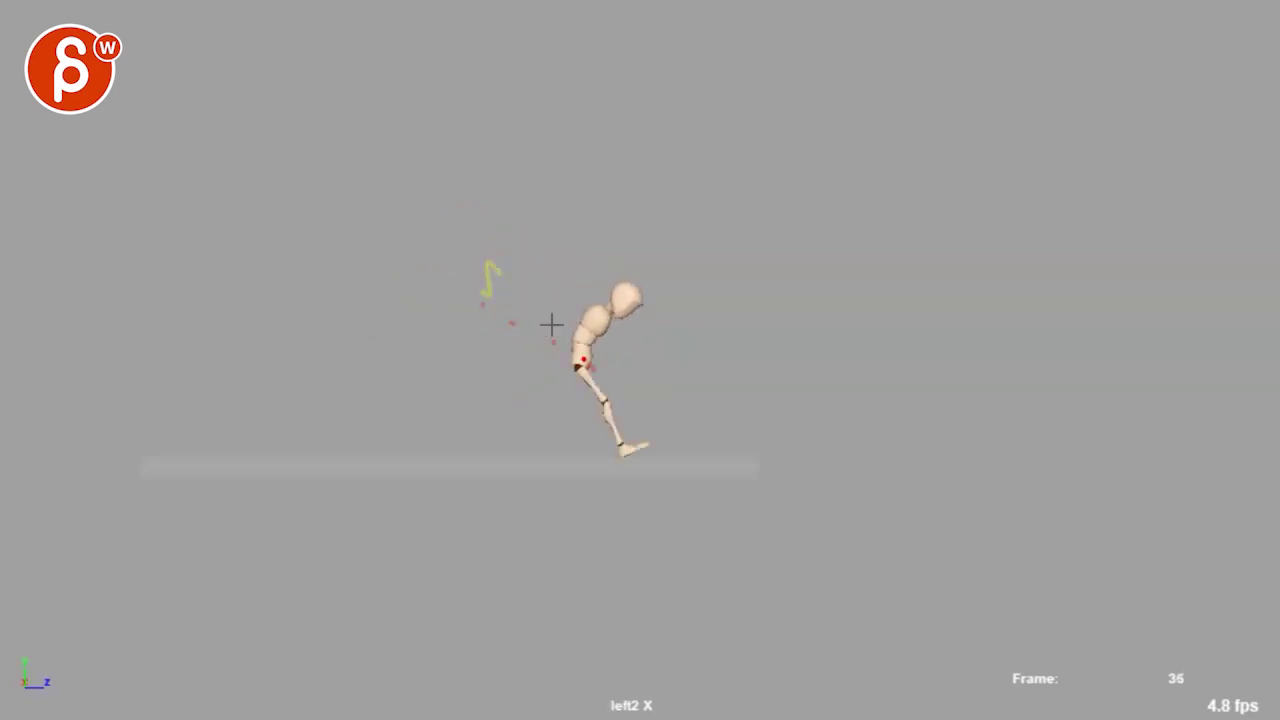
key(alt+comma)
key(alt+comma)
key(alt+comma)
key(alt+comma)
key(alt+comma)
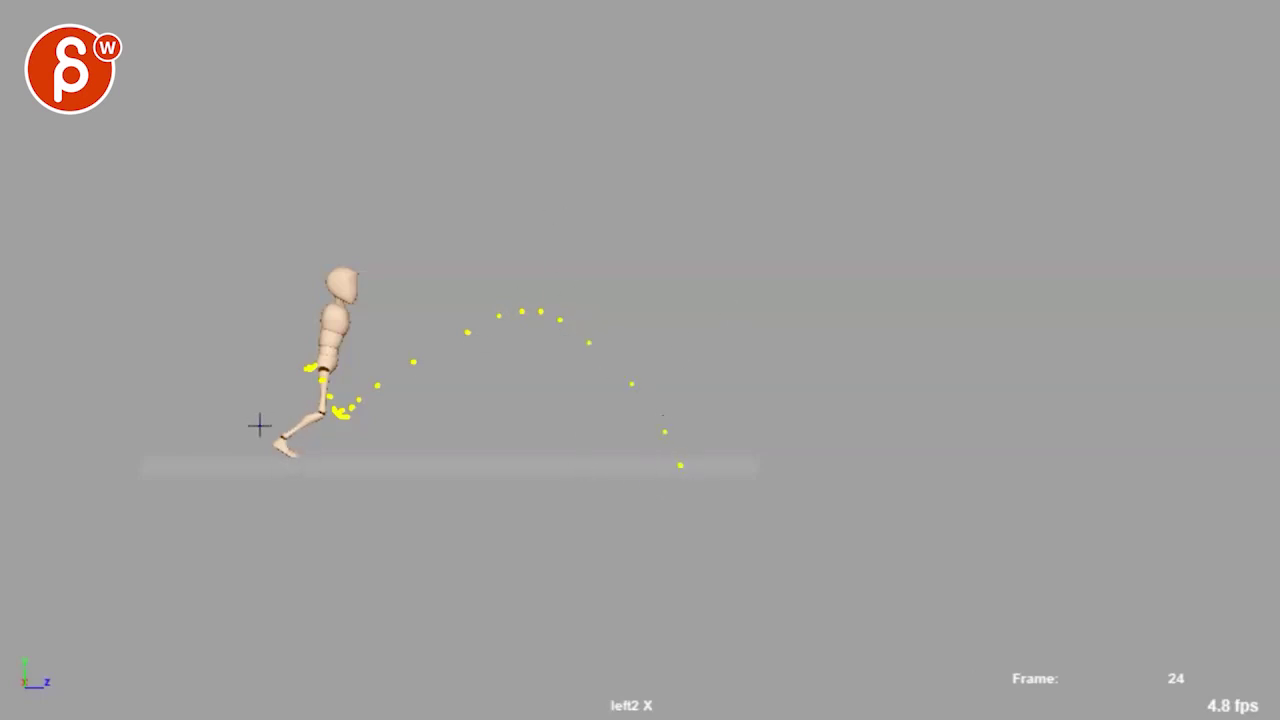
drag(260, 426, 494, 257)
mouse_move(206, 420)
mouse_down()
mouse_move(237, 443)
mouse_move(491, 231)
mouse_up()
key(Escape)
Step: Draw a tall jump arc from behind the feet at frame 24, add spacing ticks down its descent, and clear the drawing
drag(227, 441, 435, 351)
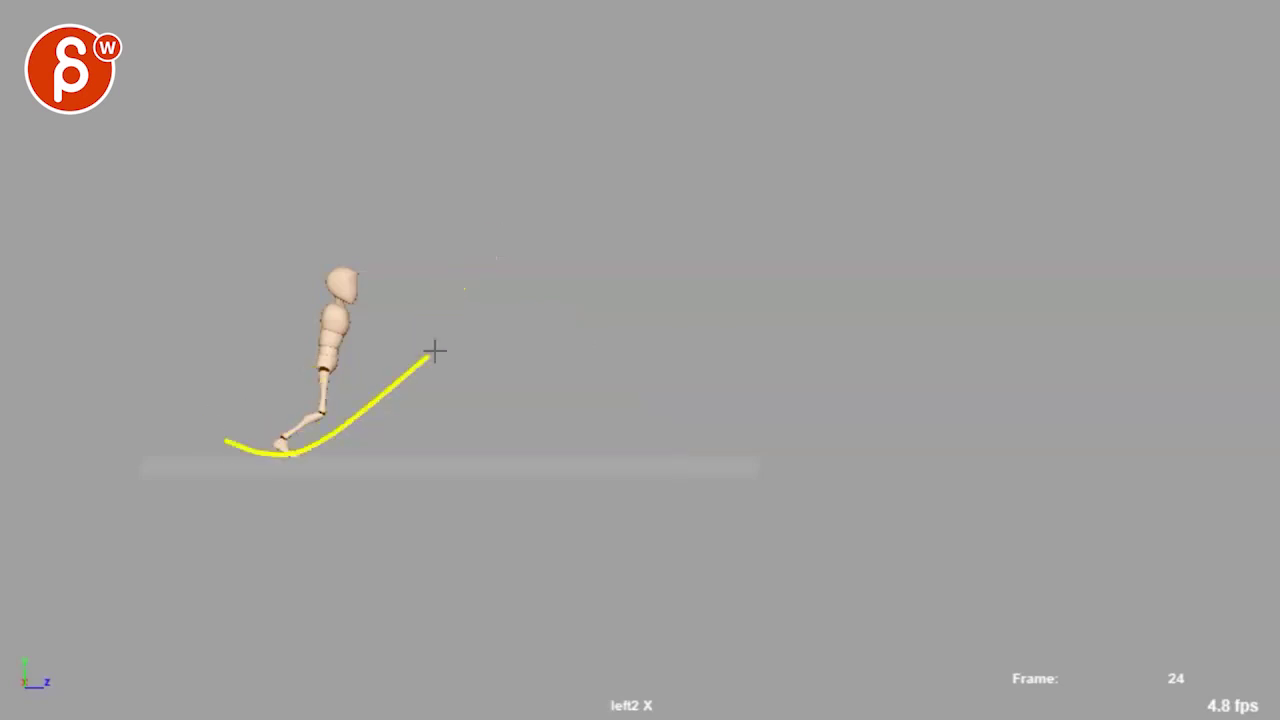
mouse_move(378, 404)
mouse_down()
mouse_move(537, 277)
mouse_move(491, 277)
mouse_move(623, 317)
mouse_move(759, 495)
mouse_up()
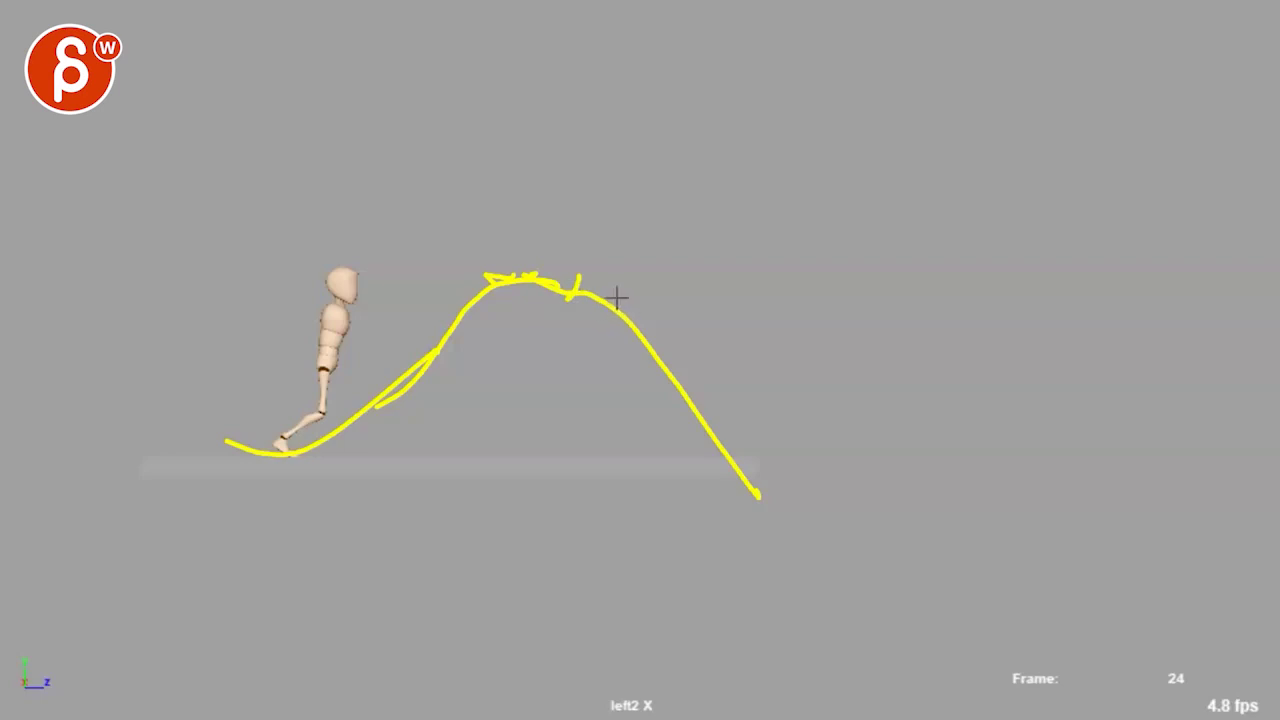
drag(612, 294, 597, 313)
drag(667, 336, 632, 371)
drag(742, 402, 677, 446)
drag(751, 447, 723, 471)
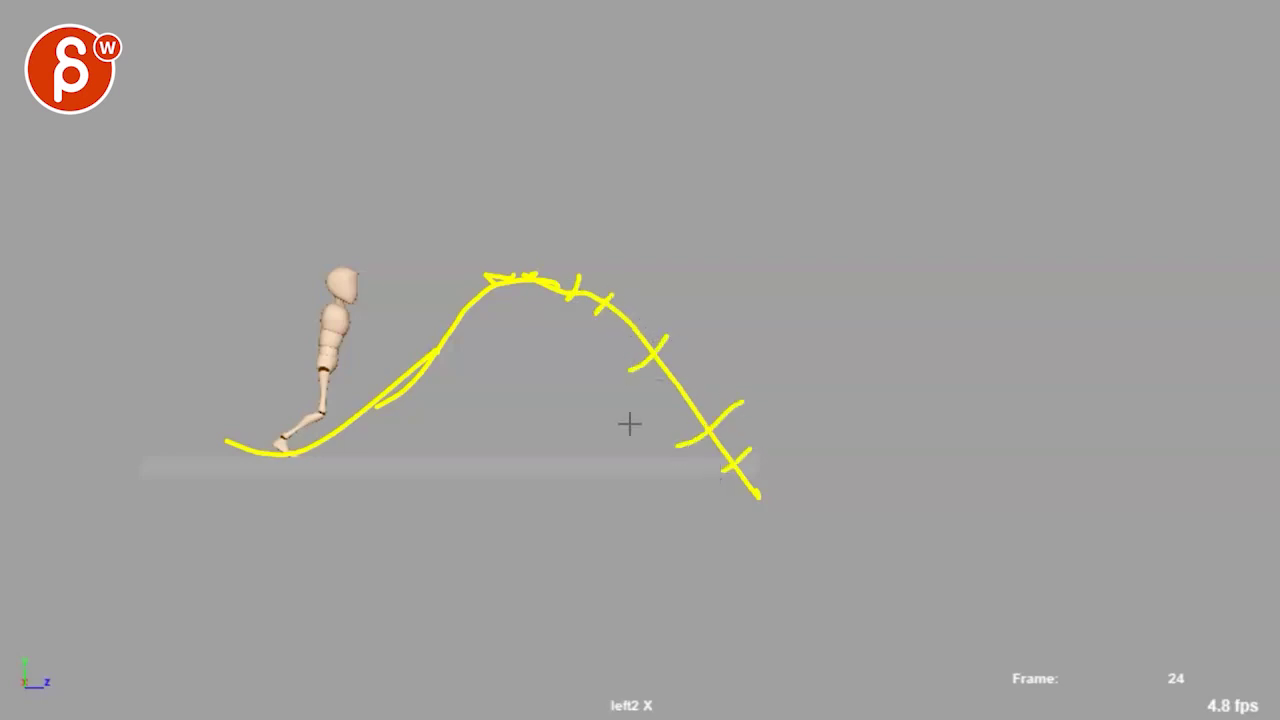
key(Escape)
Step: Go to the mid-air frames and draw a rounded arc over the hips plus a second arc with a long, shallow descent
key(Right)
key(Right)
key(Right)
key(Right)
key(Right)
key(Right)
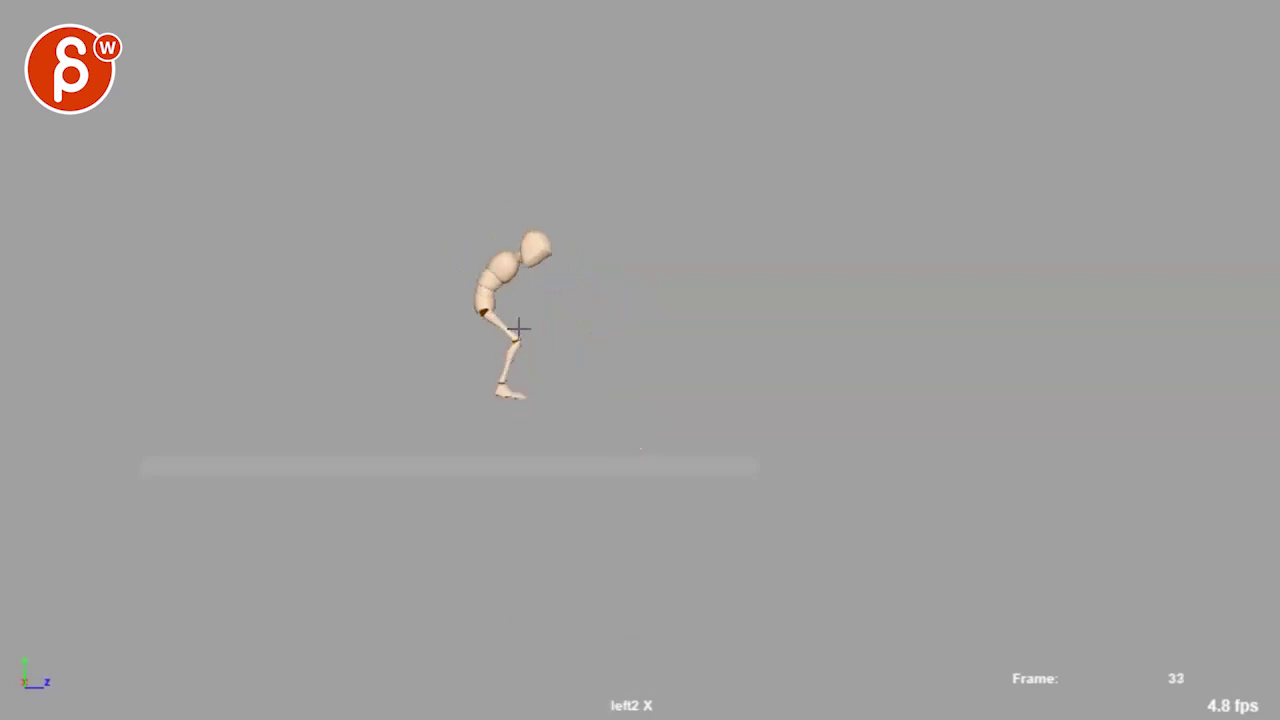
mouse_move(347, 386)
mouse_down()
mouse_move(363, 329)
mouse_move(557, 363)
mouse_move(574, 410)
mouse_up()
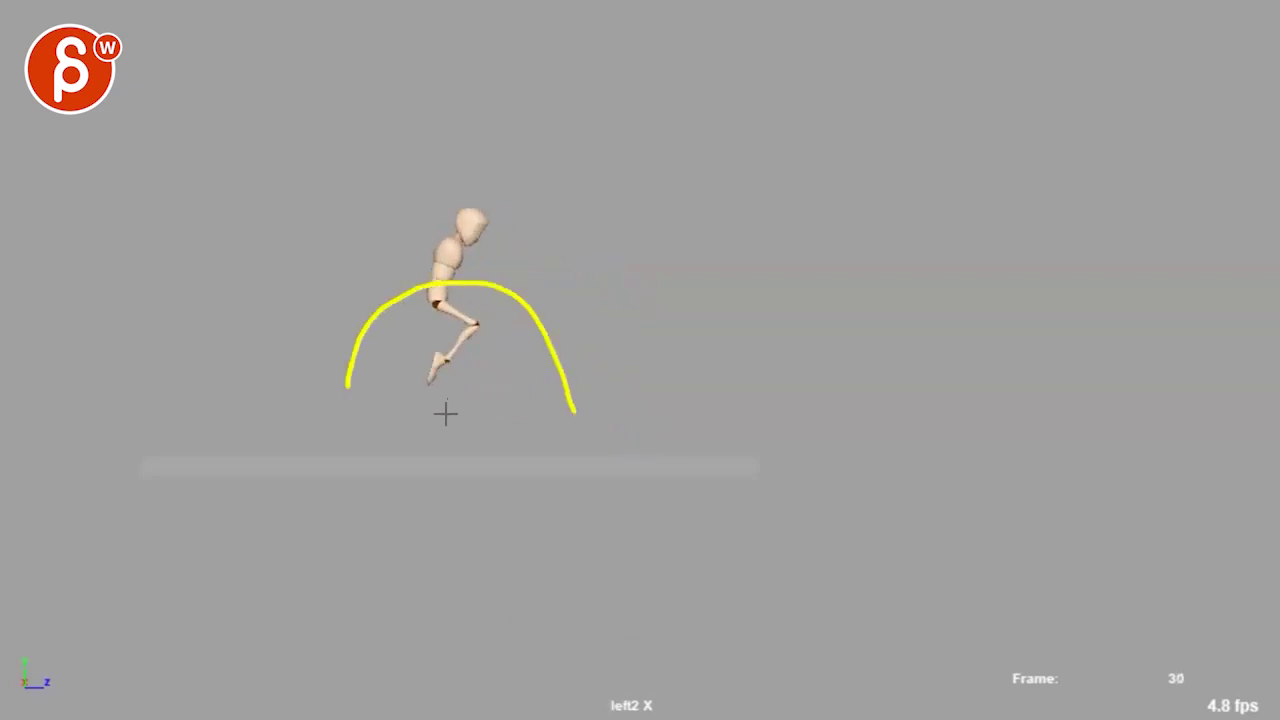
mouse_move(445, 412)
mouse_down()
mouse_move(529, 316)
mouse_move(797, 446)
mouse_up()
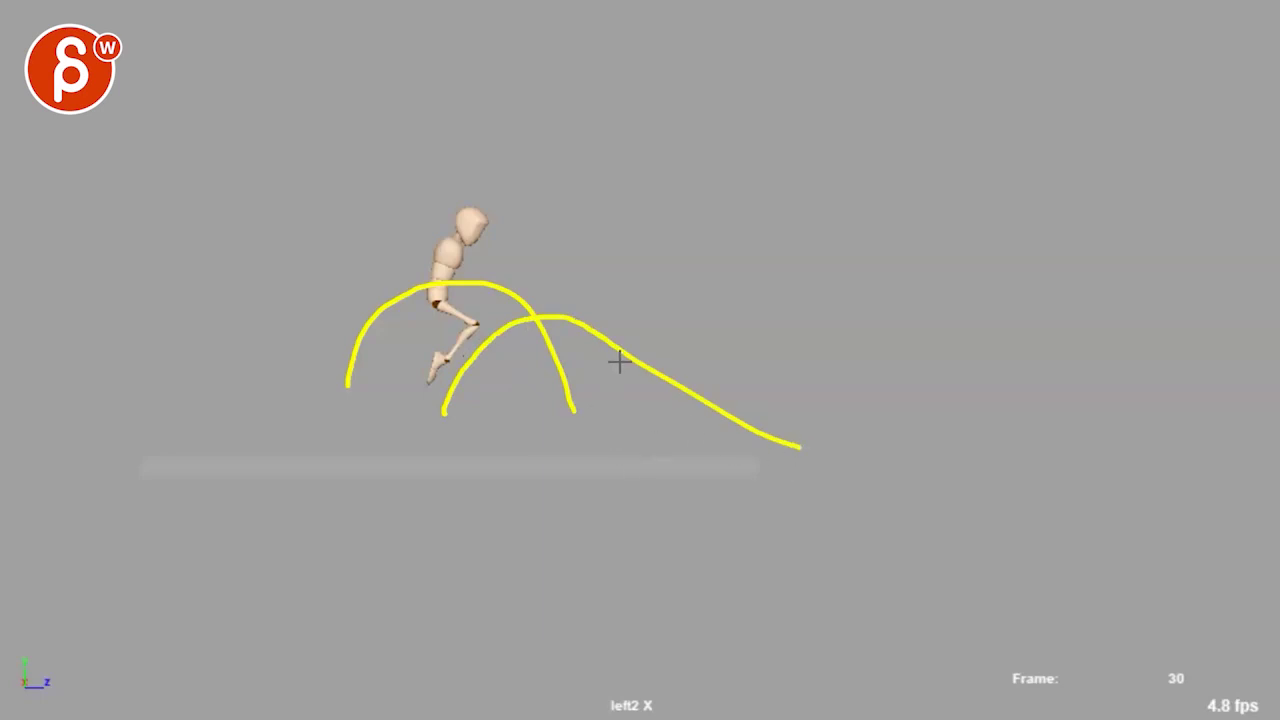
Step: Add spacing ticks along the second arc's descent and draw a parallel line beneath it
drag(588, 298, 580, 315)
drag(656, 353, 645, 378)
mouse_move(744, 402)
mouse_down()
mouse_move(720, 432)
mouse_move(786, 450)
mouse_up()
drag(579, 352, 798, 489)
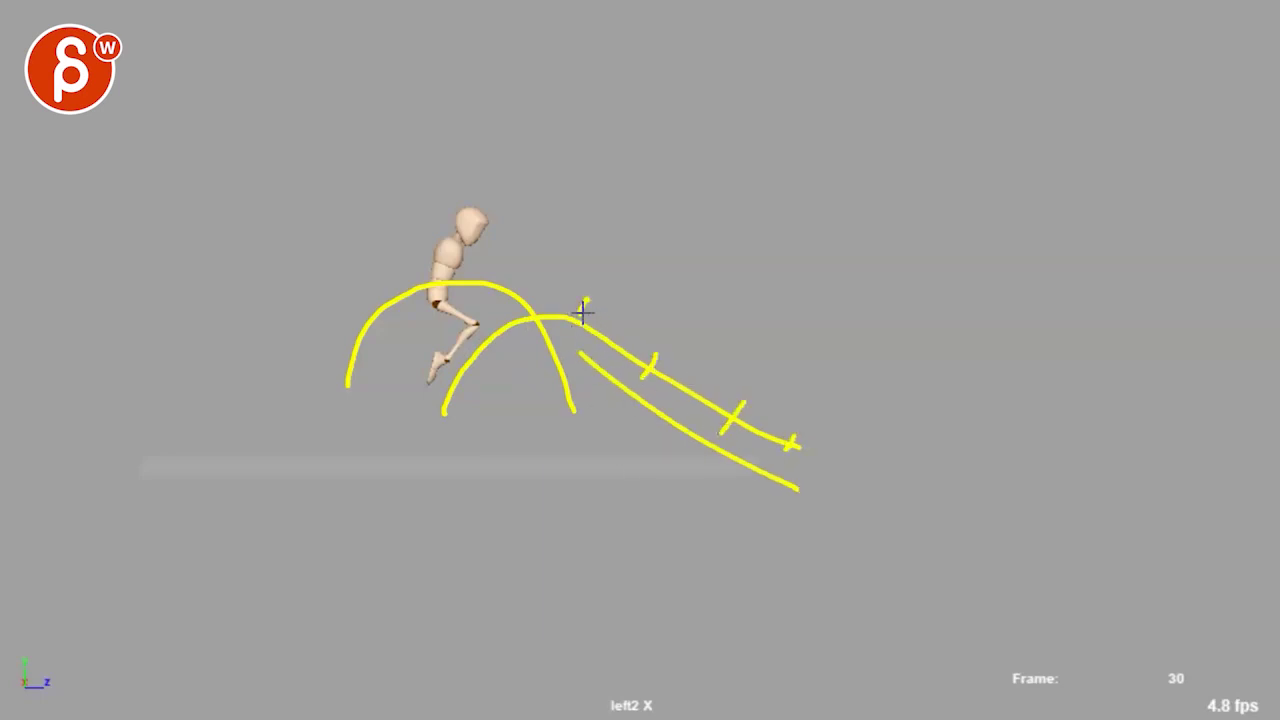
drag(587, 298, 577, 324)
drag(657, 354, 648, 377)
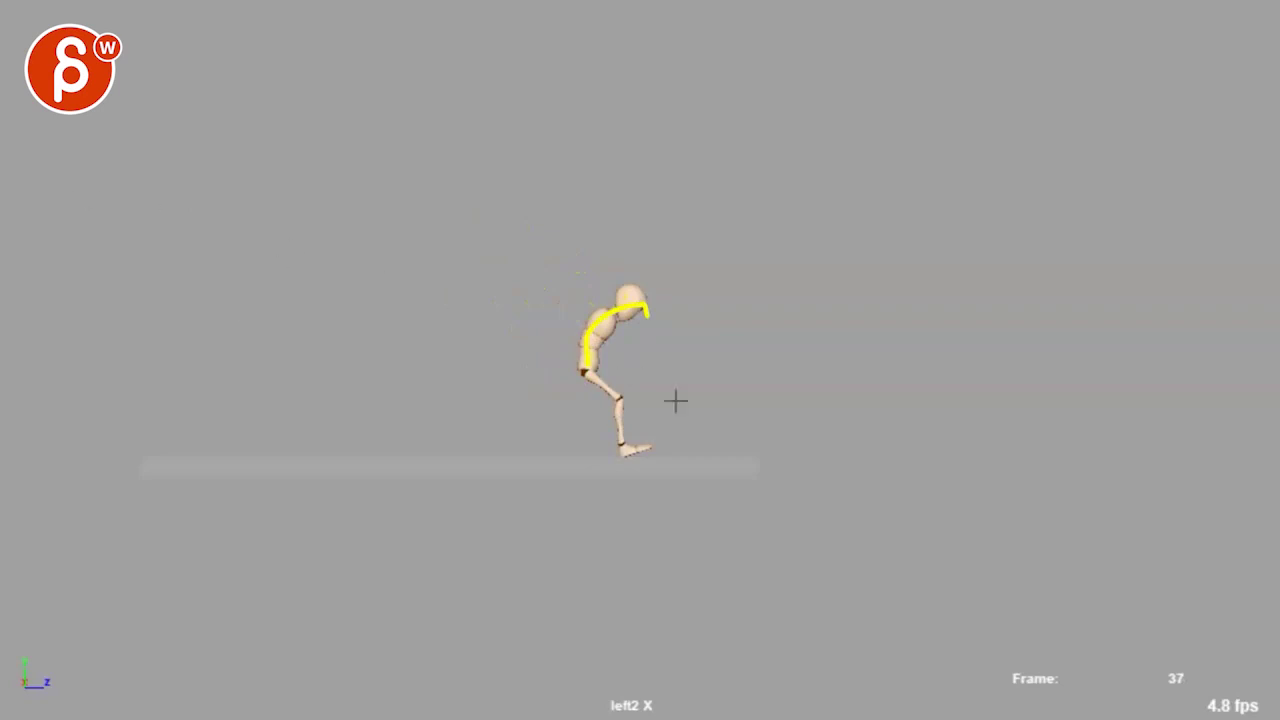
Step: Sketch a lunging landing figure with outstretched arms and vertical lines ahead of the pose at frame 41, and clear the drawing
drag(529, 416, 616, 421)
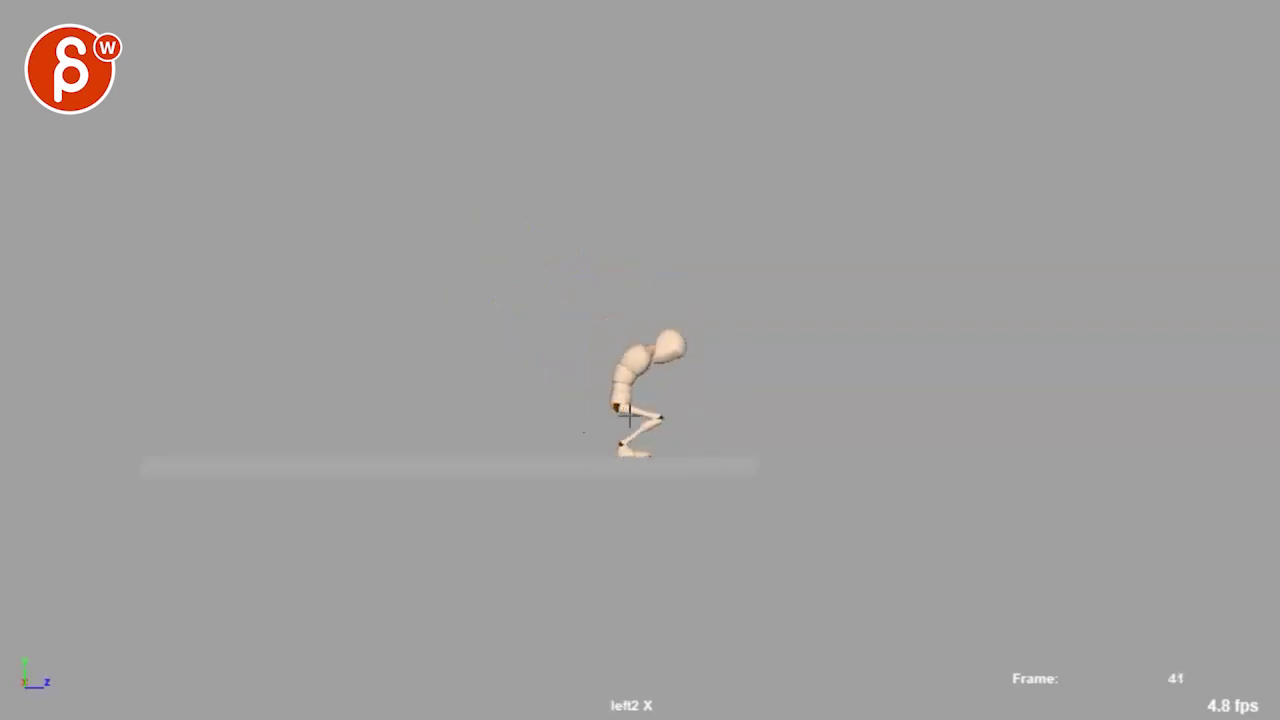
mouse_move(635, 456)
mouse_down()
mouse_move(694, 402)
mouse_move(731, 457)
mouse_move(758, 462)
mouse_up()
mouse_move(690, 402)
mouse_down()
mouse_move(737, 346)
mouse_move(740, 356)
mouse_up()
mouse_move(697, 386)
mouse_down()
mouse_move(748, 350)
mouse_move(821, 373)
mouse_up()
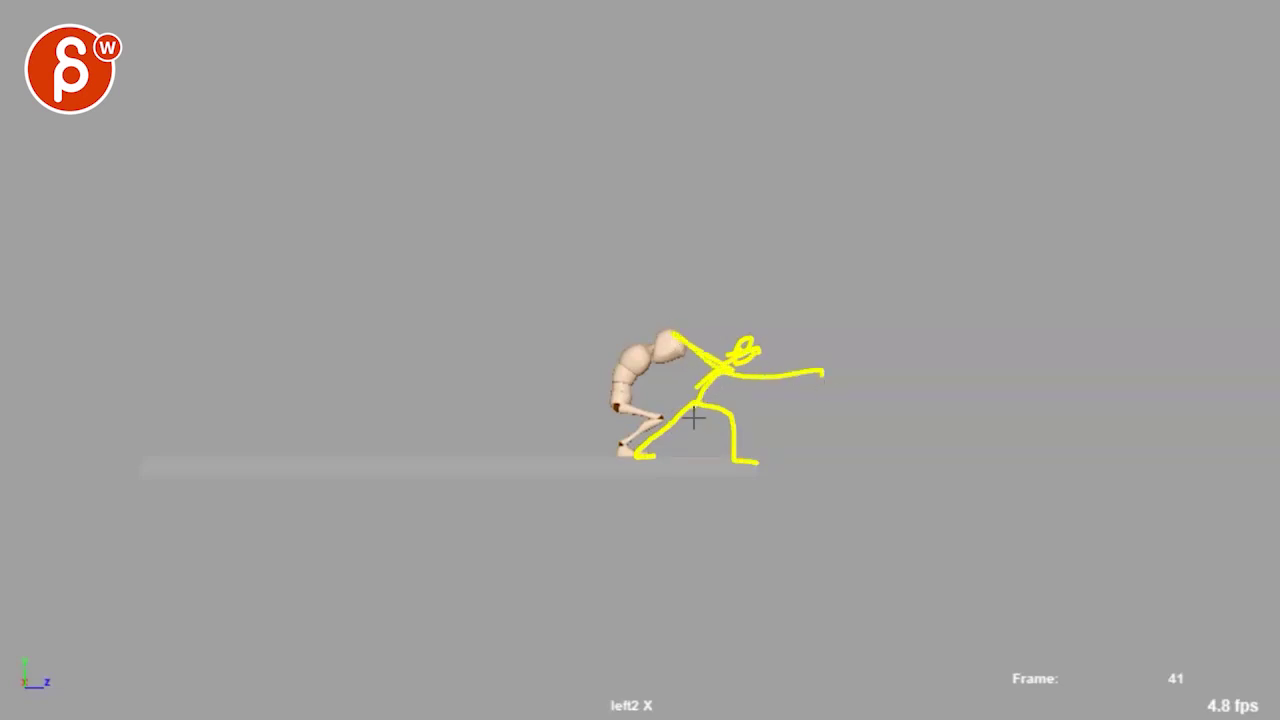
mouse_move(755, 461)
mouse_down()
mouse_move(735, 457)
mouse_move(742, 342)
mouse_up()
mouse_move(737, 263)
mouse_down()
mouse_move(737, 460)
mouse_move(731, 424)
mouse_up()
key(Escape)
Step: Go to frame 23, draw a jump arc from the hips to the landing area, and sketch a forward-leaning torso and head at takeoff
drag(577, 397, 531, 350)
key(alt+comma)
key(alt+comma)
key(alt+comma)
key(alt+period)
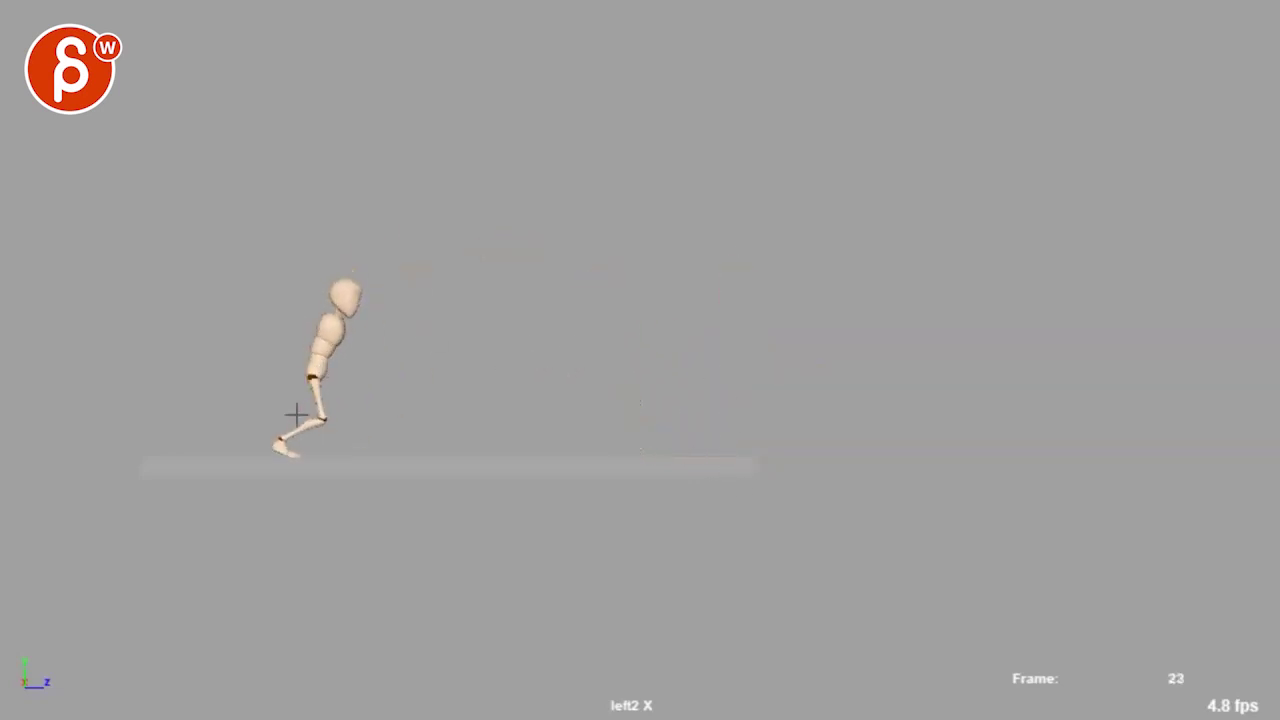
mouse_move(297, 415)
mouse_down()
mouse_move(575, 336)
mouse_move(713, 476)
mouse_up()
mouse_move(316, 395)
mouse_down()
mouse_move(400, 320)
mouse_move(374, 349)
mouse_move(384, 336)
mouse_up()
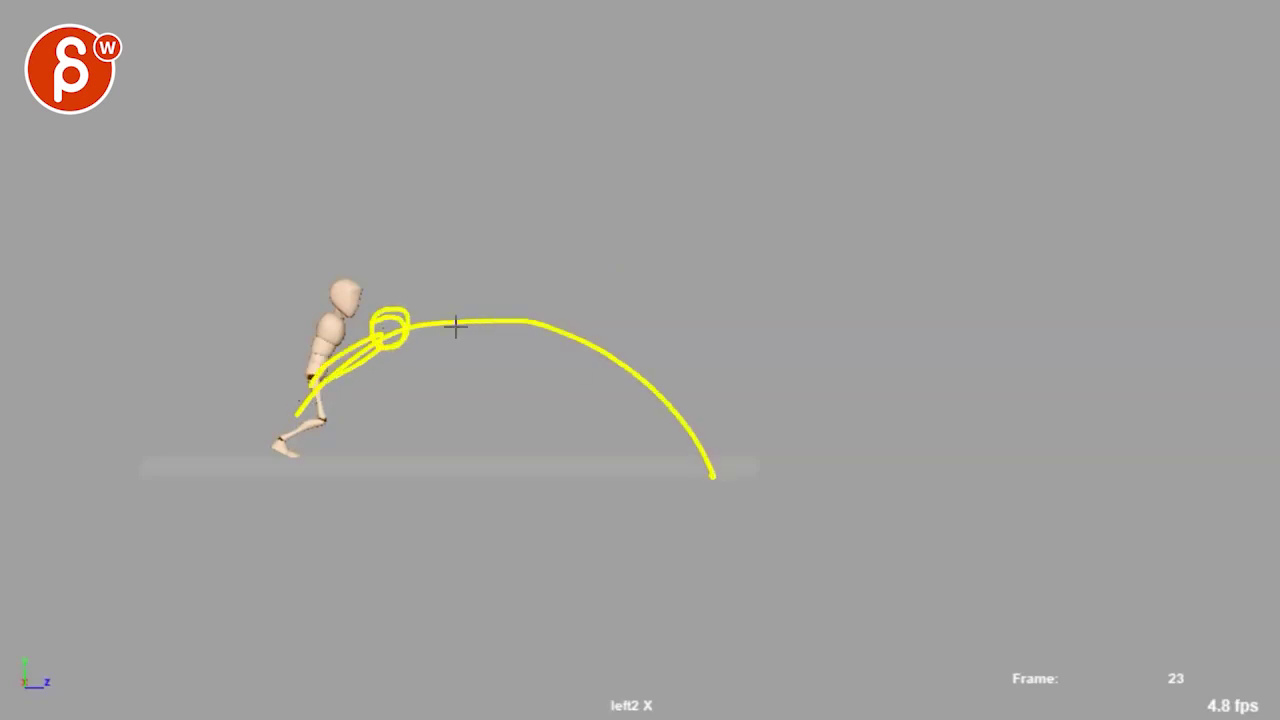
Step: Sketch an upright figure with tucked legs at the top of the jump arc
mouse_move(511, 269)
mouse_down()
mouse_move(502, 337)
mouse_move(523, 372)
mouse_up()
drag(482, 325, 528, 354)
drag(498, 247, 514, 270)
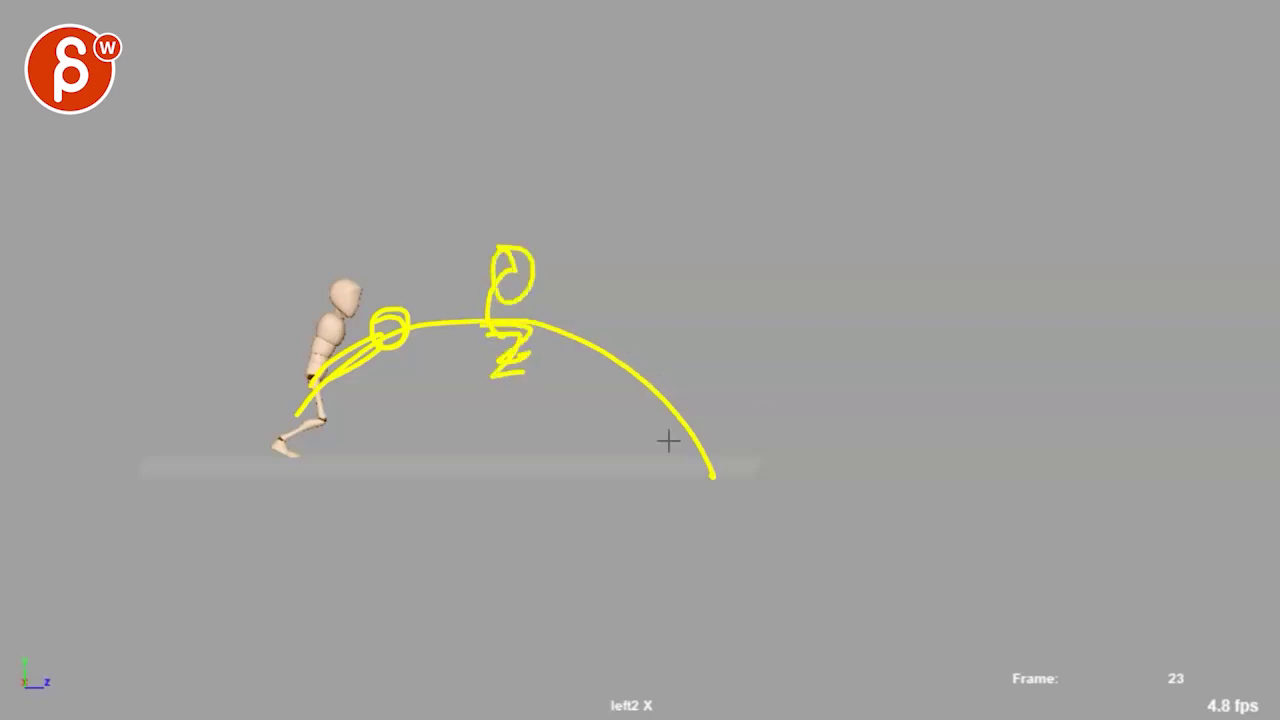
Step: Sketch a backward-leaning landing figure on the arc's descent, with its leg bent forward and raised arms
drag(704, 458, 613, 315)
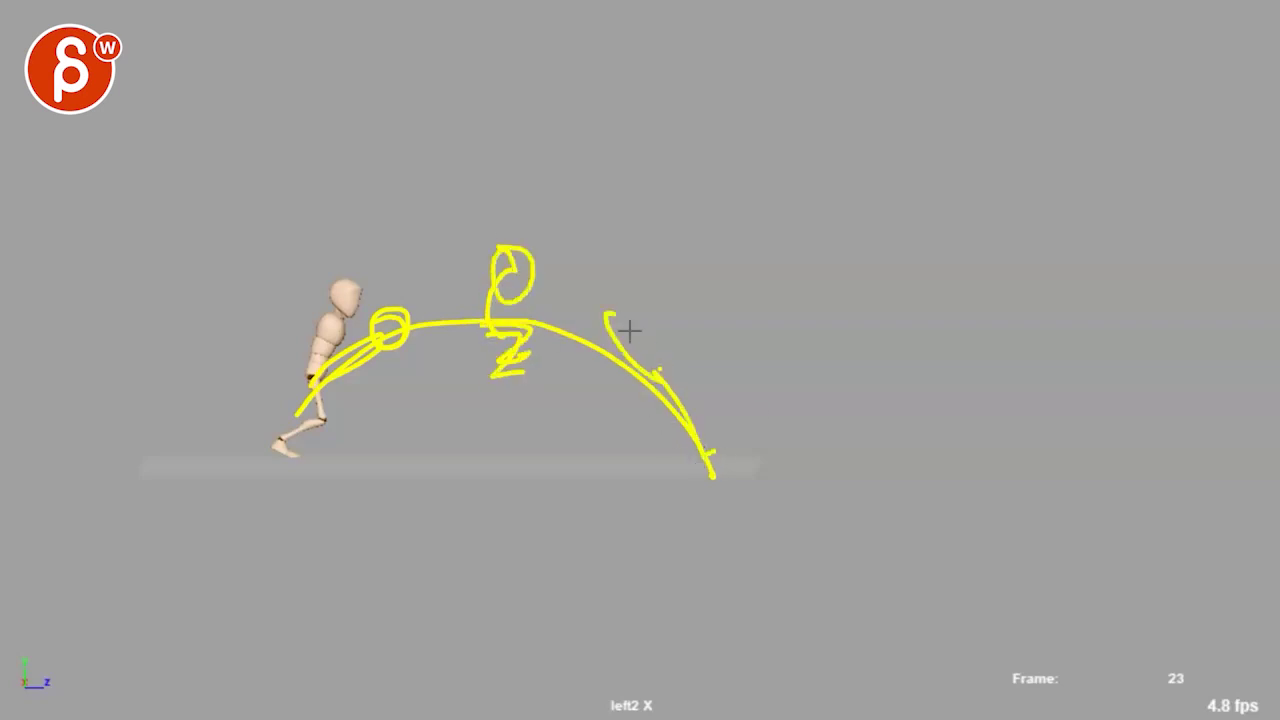
drag(661, 372, 615, 299)
drag(606, 256, 610, 294)
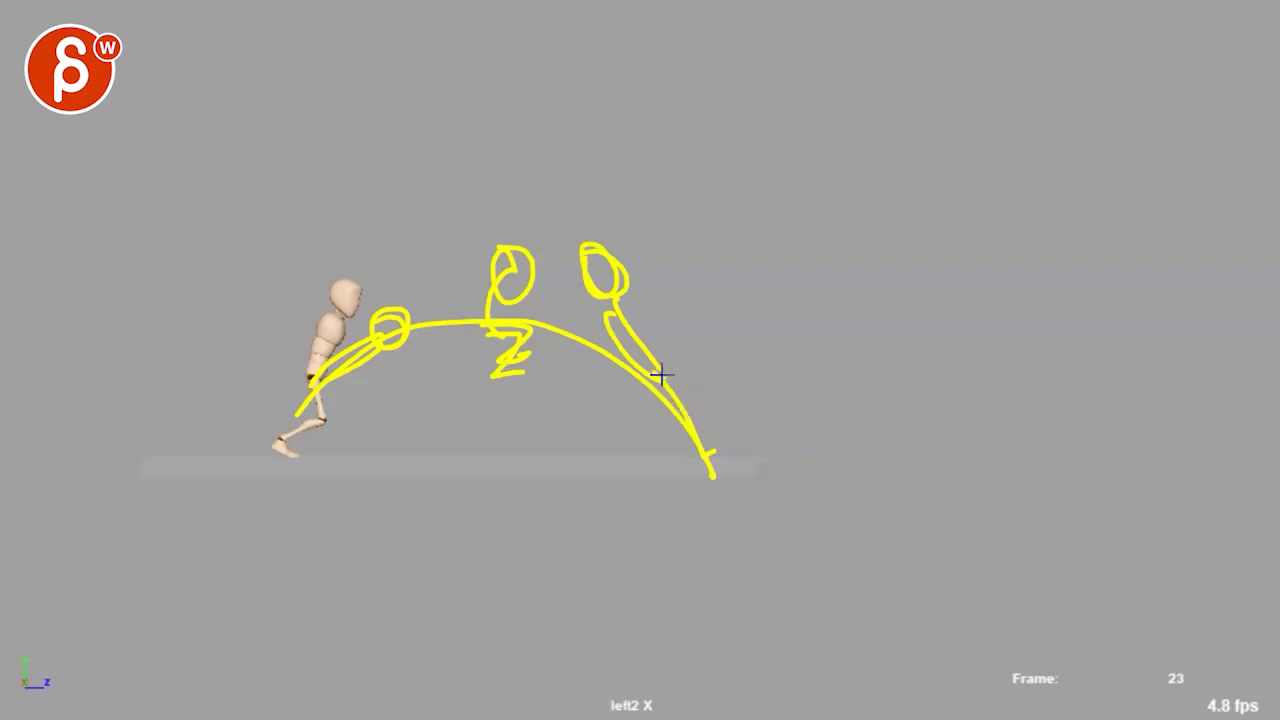
drag(660, 375, 714, 400)
drag(610, 320, 550, 245)
drag(618, 232, 620, 262)
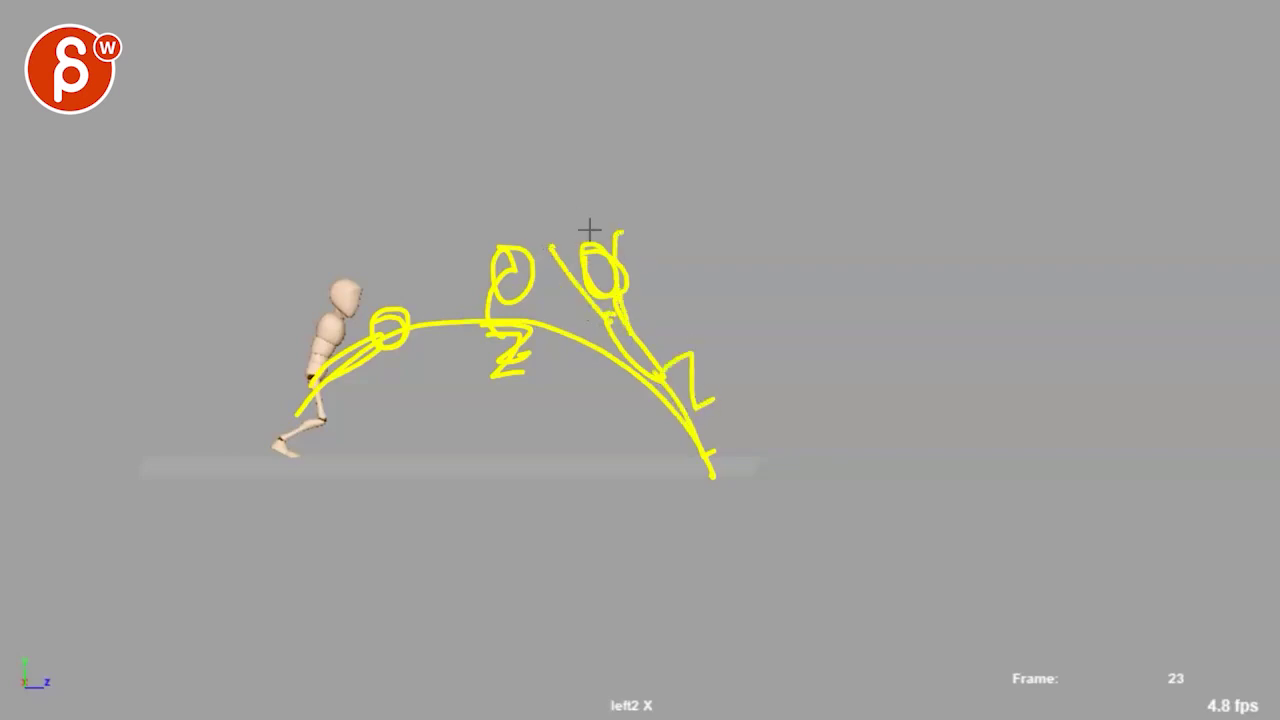
Step: Switch the drawing color to red, draw body-angle lines through the takeoff, apex and landing sketches, and clear the drawing
drag(353, 365, 311, 396)
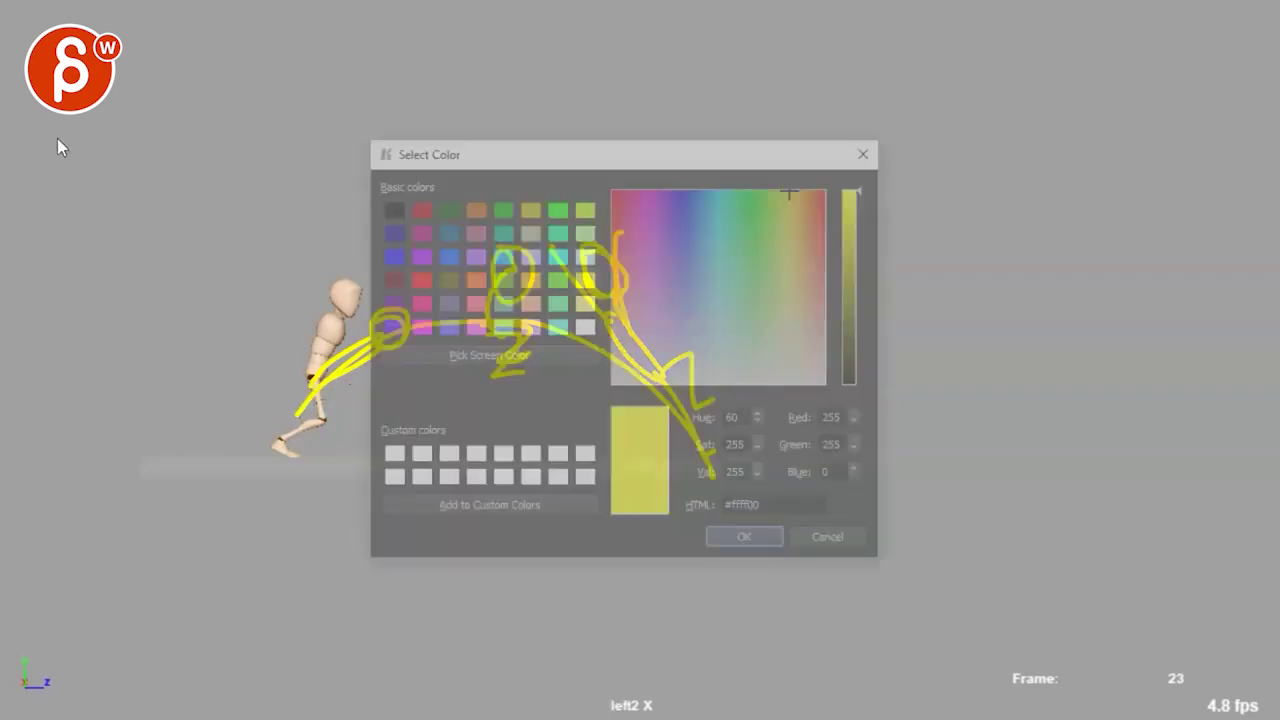
click(416, 279)
click(745, 542)
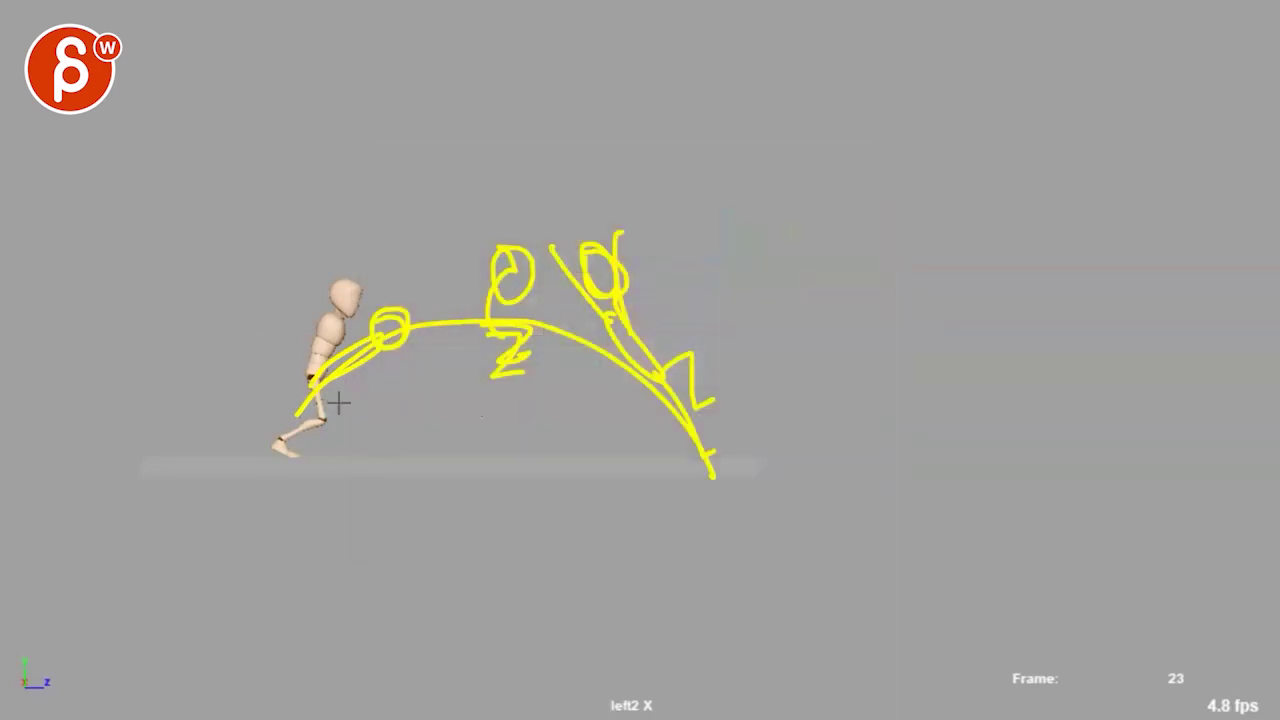
drag(302, 405, 400, 320)
drag(509, 249, 521, 380)
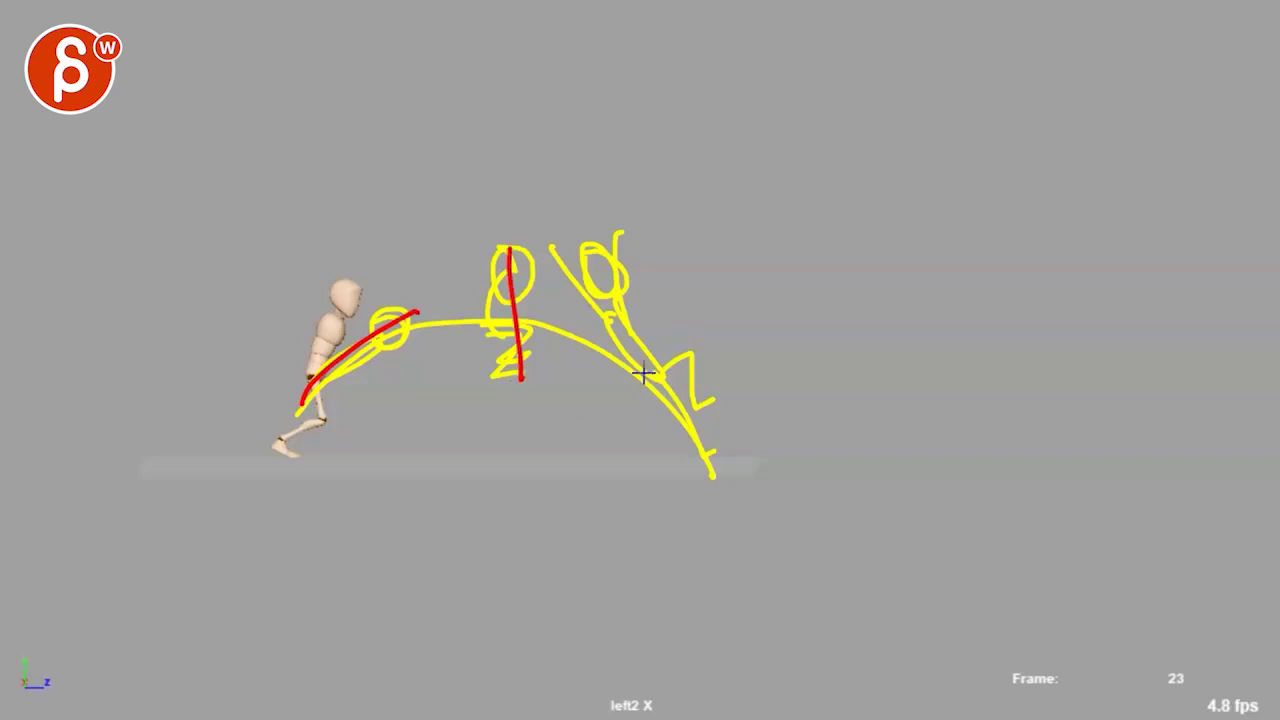
drag(598, 287, 686, 408)
key(Escape)
Step: Step back and forth through the flight frames up to frame 30 to examine the torso angle in mid-air
key(alt+period)
key(alt+period)
key(alt+period)
key(alt+period)
key(alt+period)
key(alt+period)
key(alt+period)
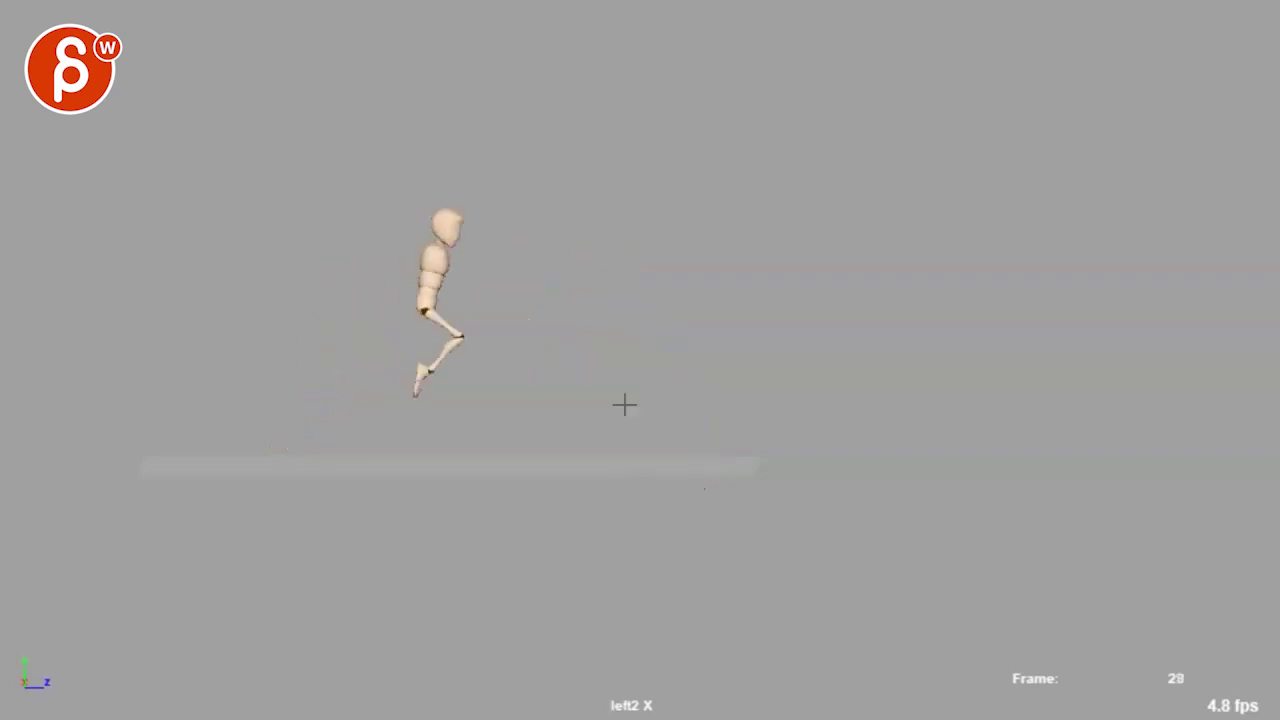
key(alt+comma)
key(alt+comma)
key(alt+comma)
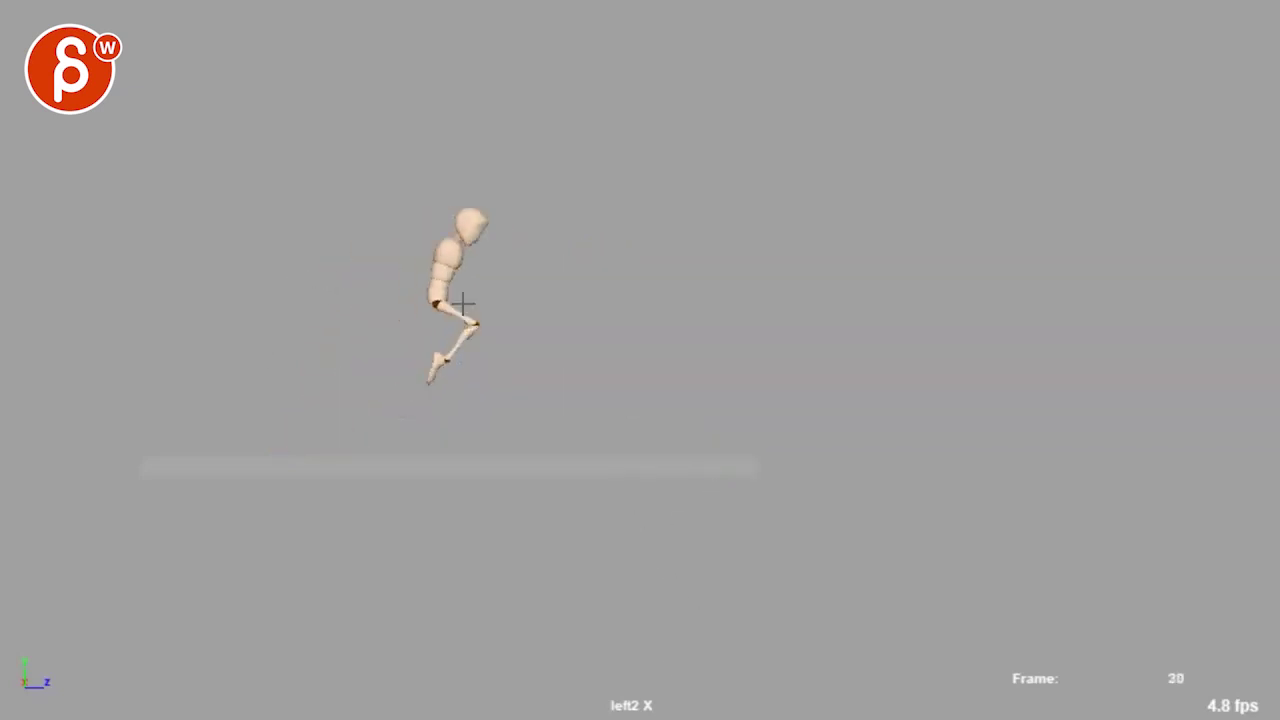
drag(500, 325, 583, 268)
key(Escape)
Step: Go to frame 37, sketch a backward-leaning torso and head over the landing pose, and clear the drawing
key(alt+period)
key(alt+period)
key(alt+period)
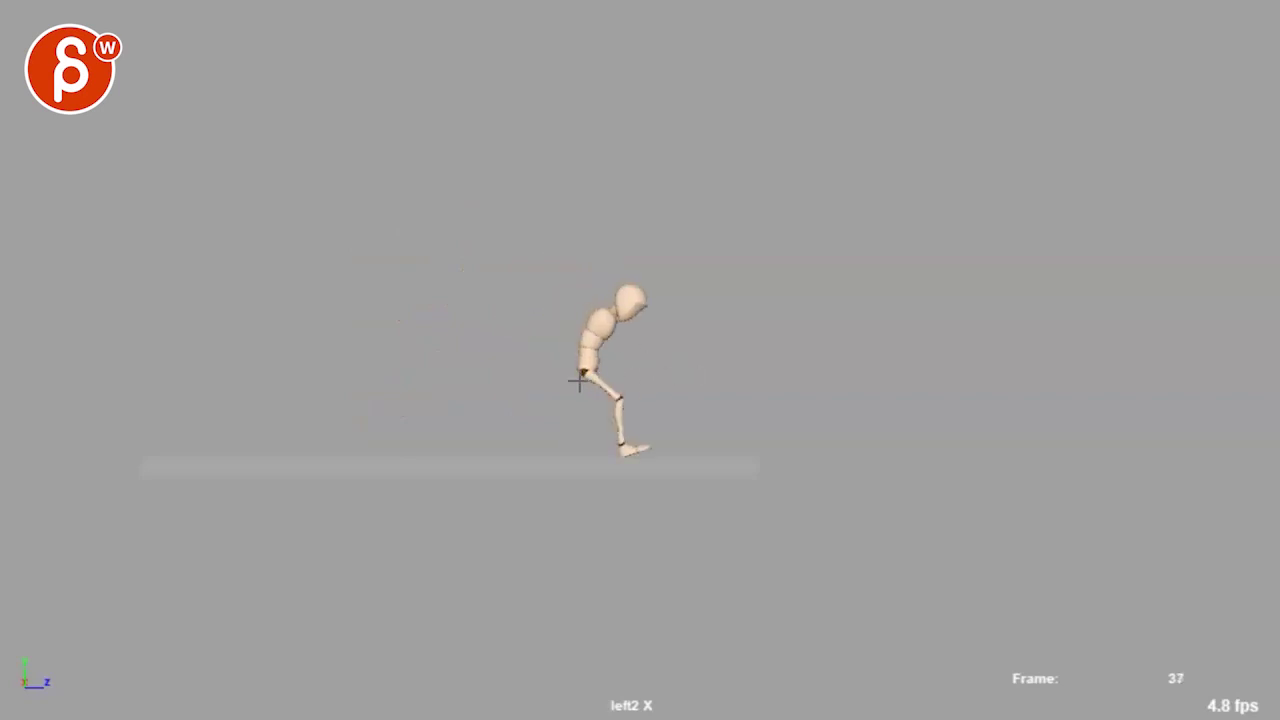
mouse_move(578, 381)
mouse_down()
mouse_move(586, 343)
mouse_move(563, 291)
mouse_move(573, 276)
mouse_up()
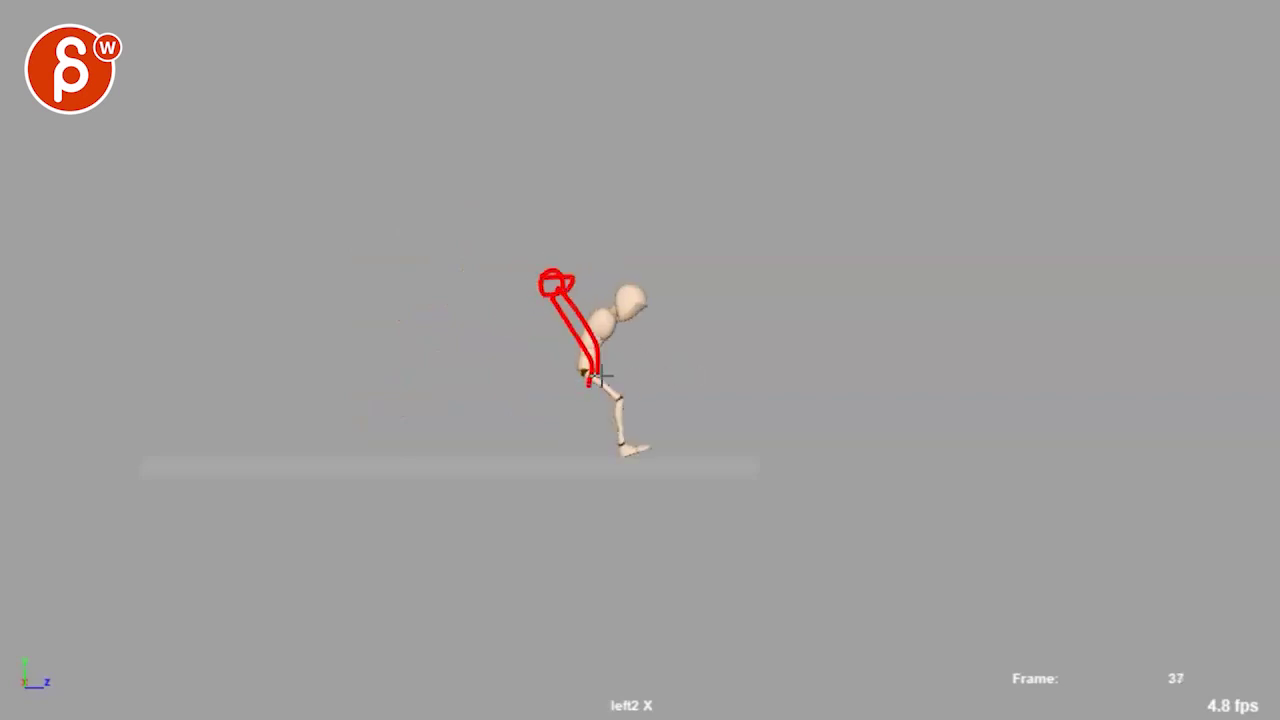
drag(600, 375, 637, 384)
key(Escape)
Step: Redraw the frame 37 landing pose with an extended leg and the torso and head leaning behind the feet
key(alt+period)
key(alt+period)
key(alt+period)
key(alt+period)
key(alt+period)
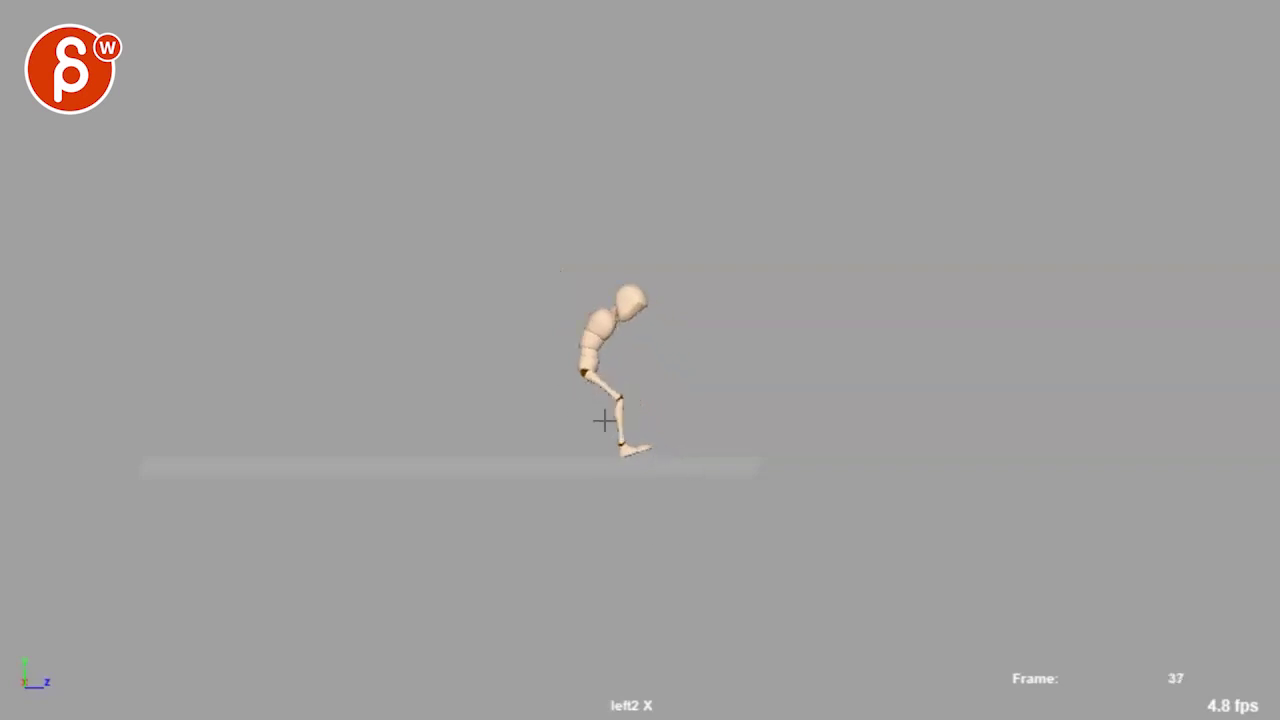
drag(637, 441, 560, 300)
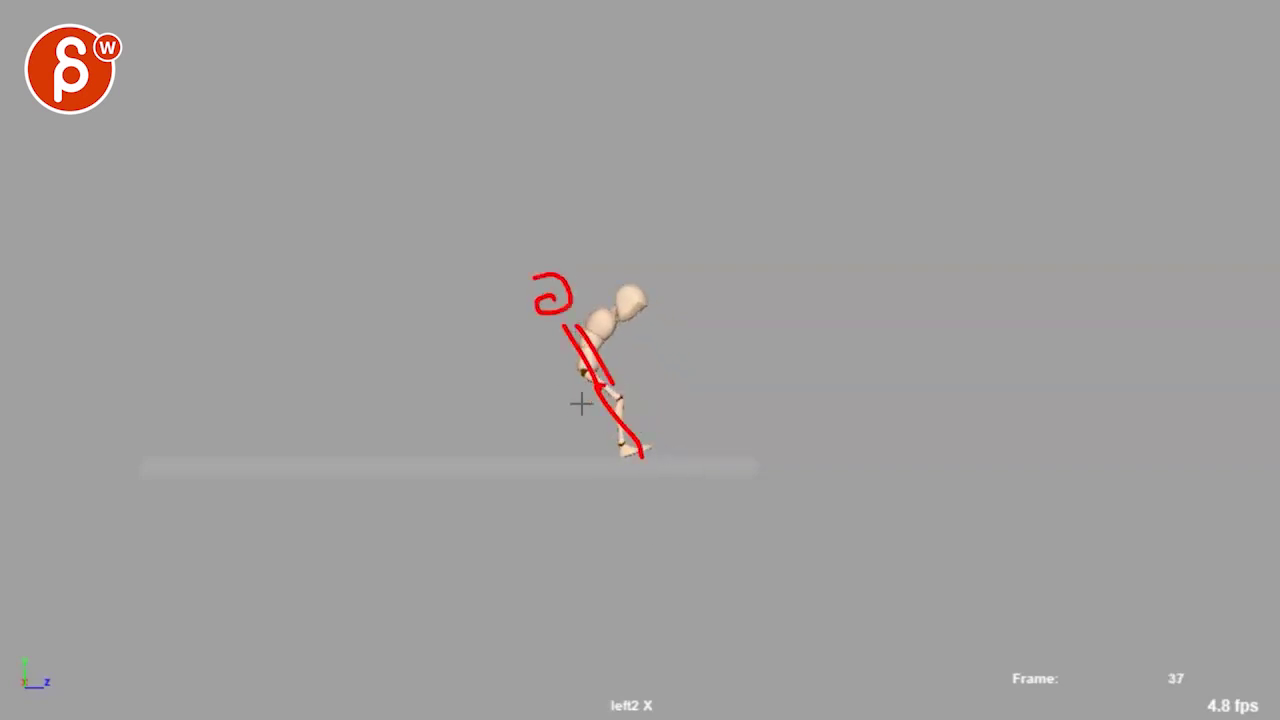
Step: Advance to frame 42 and sketch a crouched landing figure with its torso and head held back behind the character
key(alt+v)
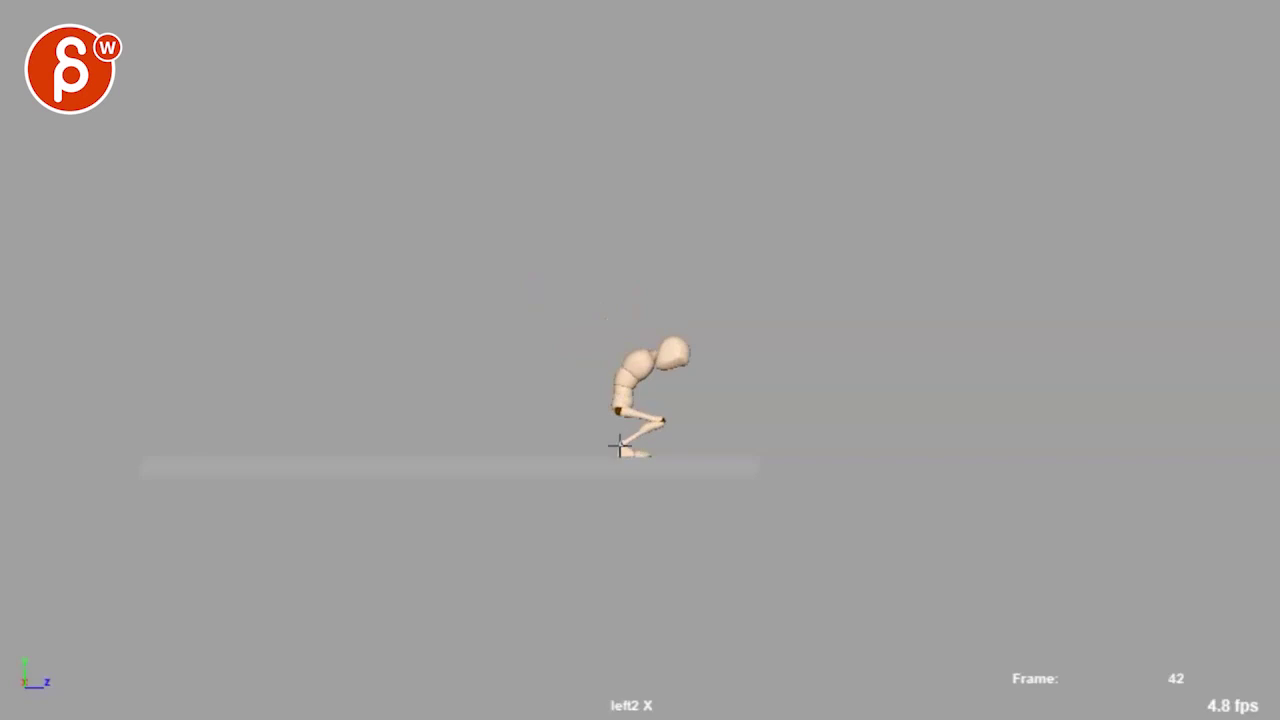
mouse_move(620, 447)
mouse_down()
mouse_move(609, 451)
mouse_move(643, 428)
mouse_move(595, 390)
mouse_move(612, 355)
mouse_up()
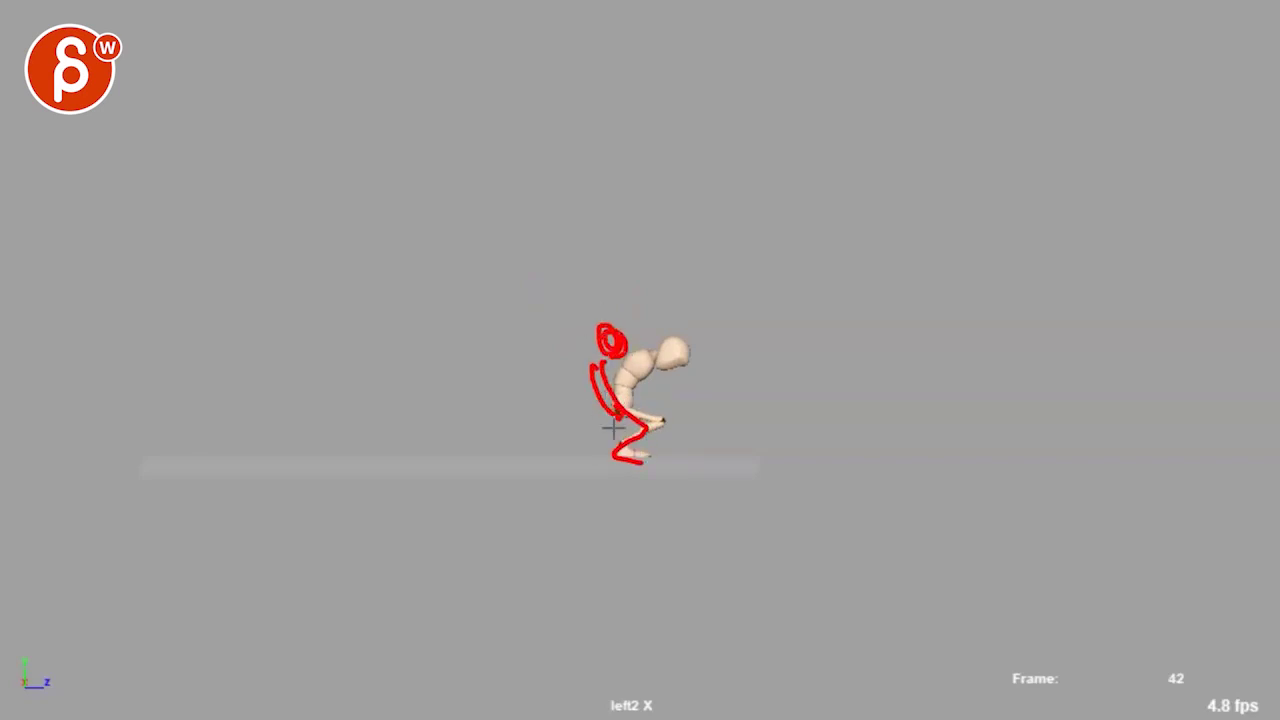
Step: Advance to frame 48 and sketch a rising figure with slightly bent legs and the head above the hips
key(alt+period)
key(alt+period)
key(alt+period)
key(alt+period)
key(alt+period)
key(alt+period)
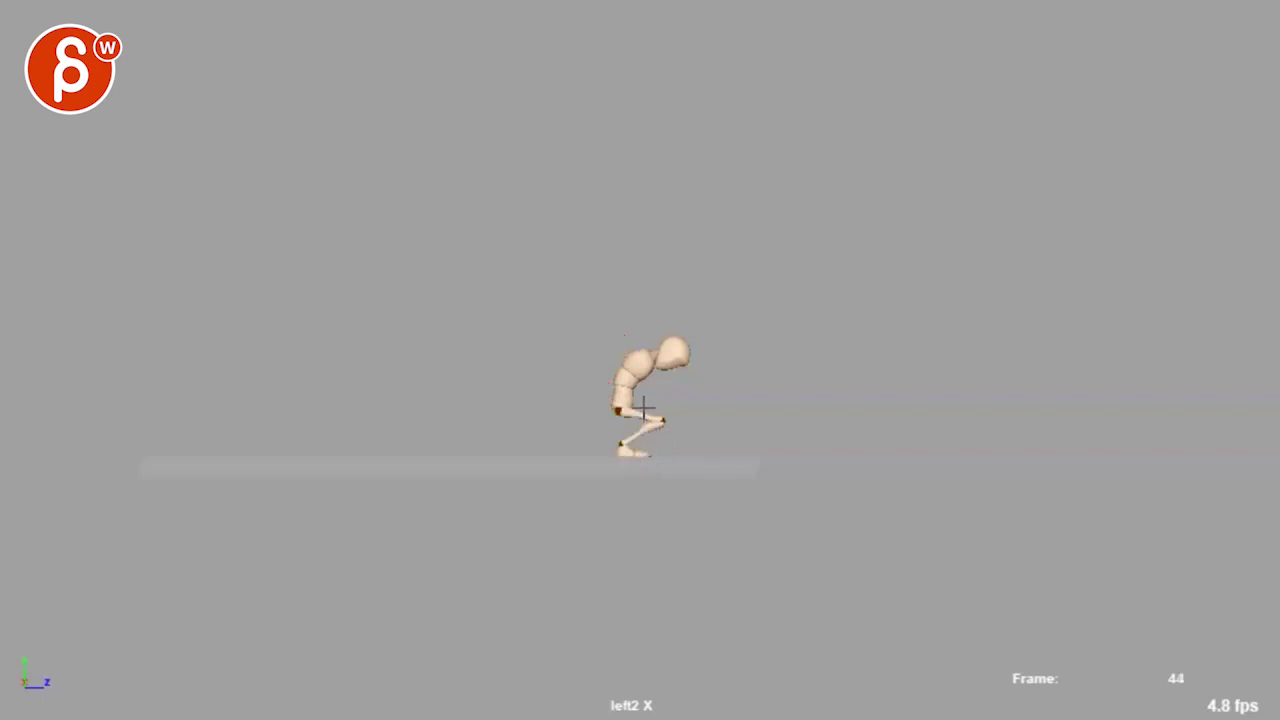
drag(643, 457, 636, 341)
drag(636, 298, 644, 334)
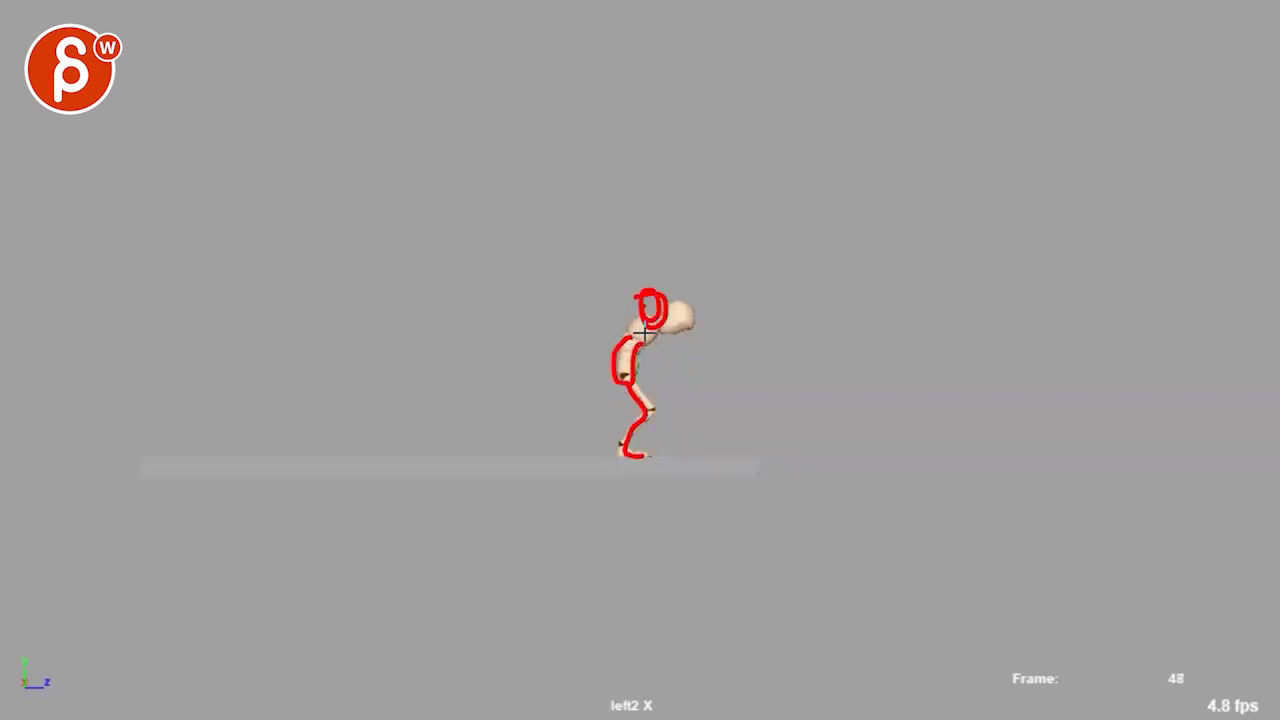
Step: Sketch a forward-leaning standing figure with one foot stepping ahead at frame 53, and clear the drawing
key(alt+period)
key(alt+period)
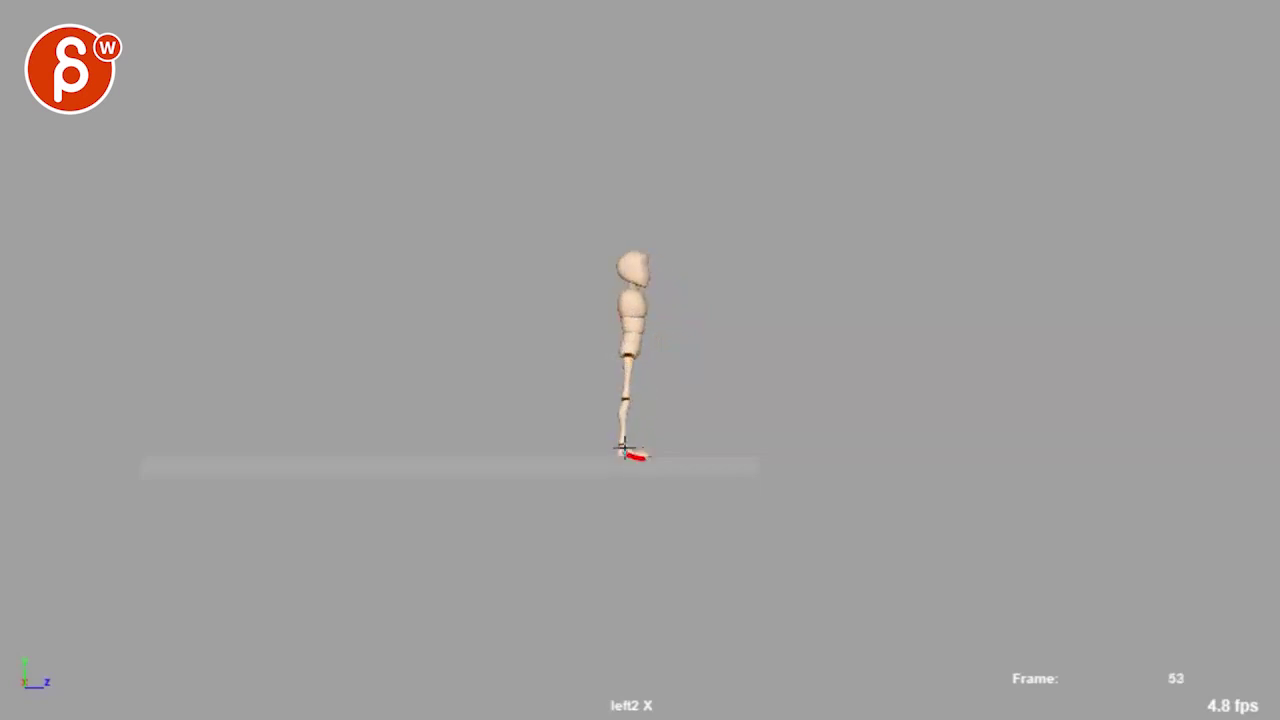
mouse_move(630, 355)
mouse_down()
mouse_move(674, 254)
mouse_move(668, 314)
mouse_up()
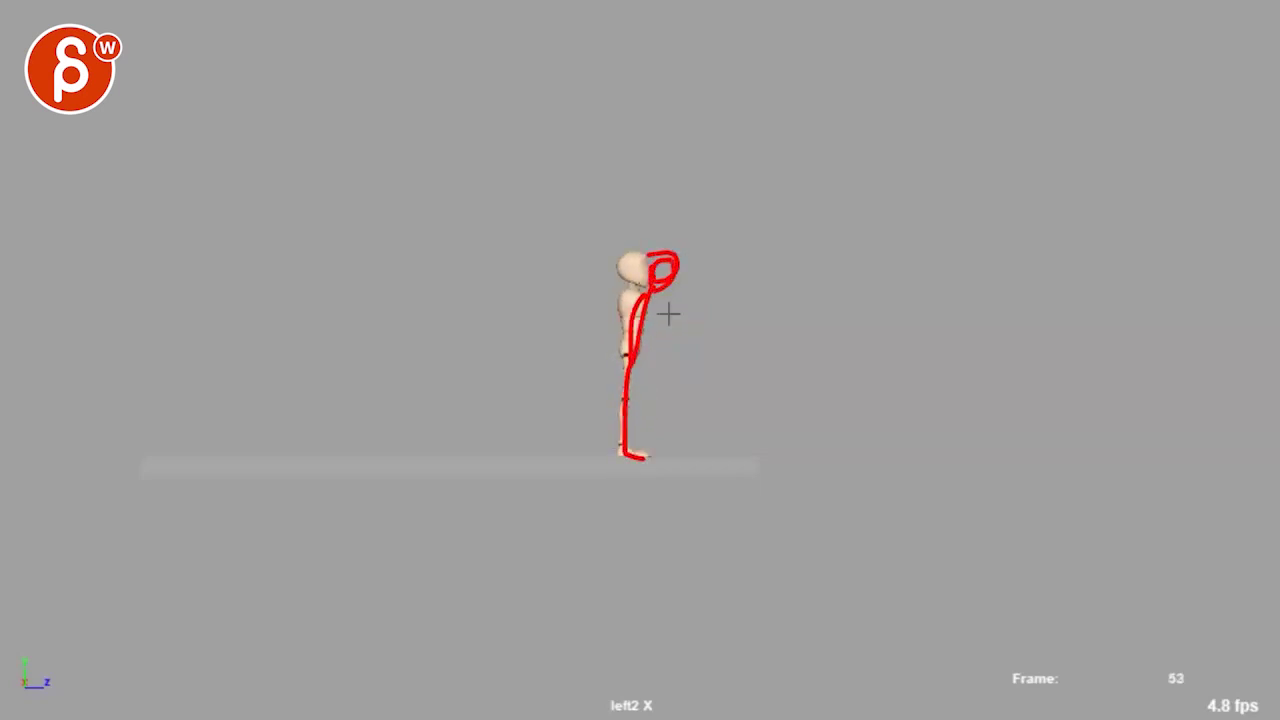
drag(641, 372, 679, 458)
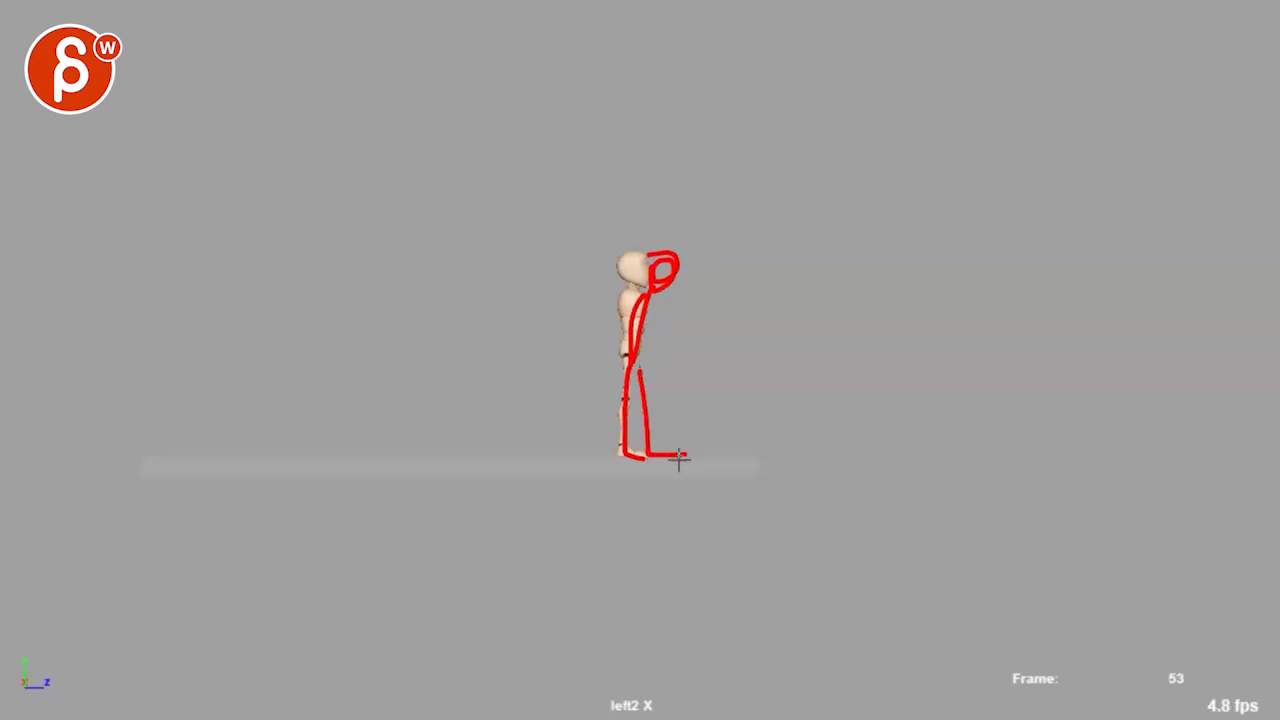
key(e)
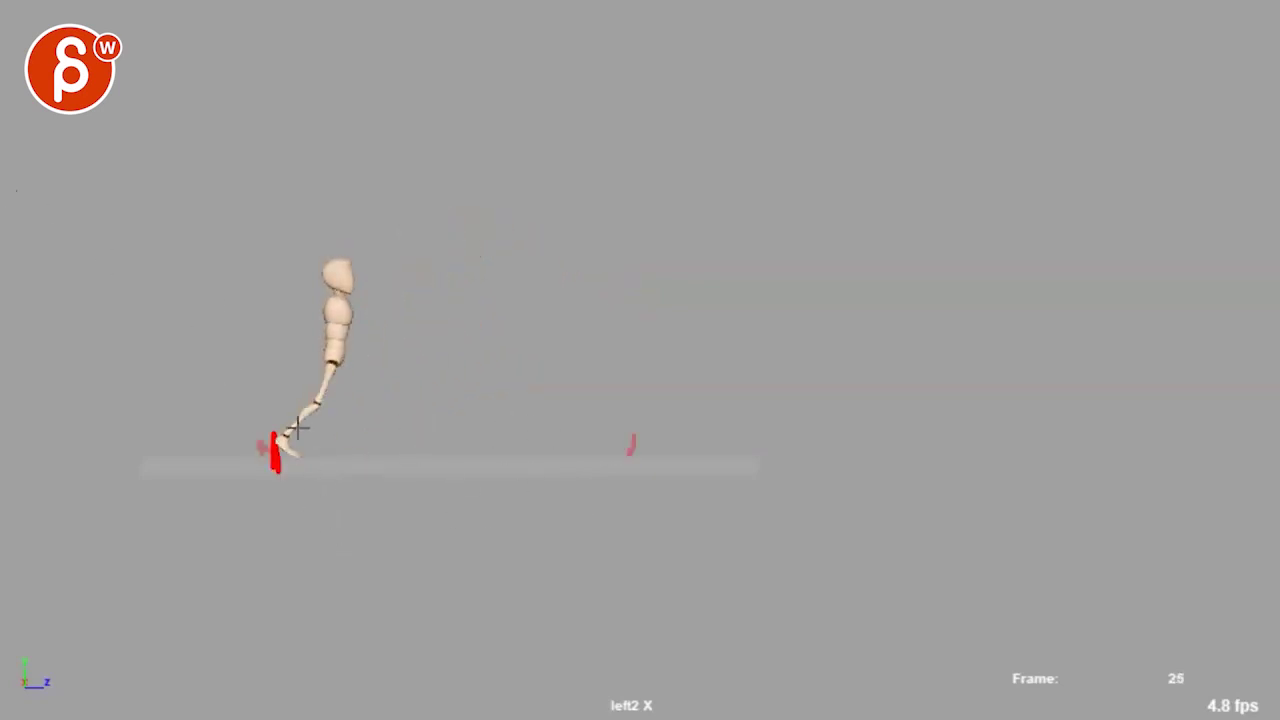
Step: Sketch a crouched takeoff figure with arms raised behind it and forward arm-swing arcs at frame 25
click(296, 459)
mouse_move(298, 460)
mouse_down()
mouse_move(286, 410)
mouse_move(366, 362)
mouse_move(325, 313)
mouse_up()
mouse_move(343, 366)
mouse_down()
mouse_move(306, 295)
mouse_move(292, 352)
mouse_move(492, 366)
mouse_move(450, 378)
mouse_up()
Step: Advance to frame 30, draw two rising arm lines in front of the chest, and clear all drawings at frame 37
key(alt+period)
key(alt+period)
key(alt+period)
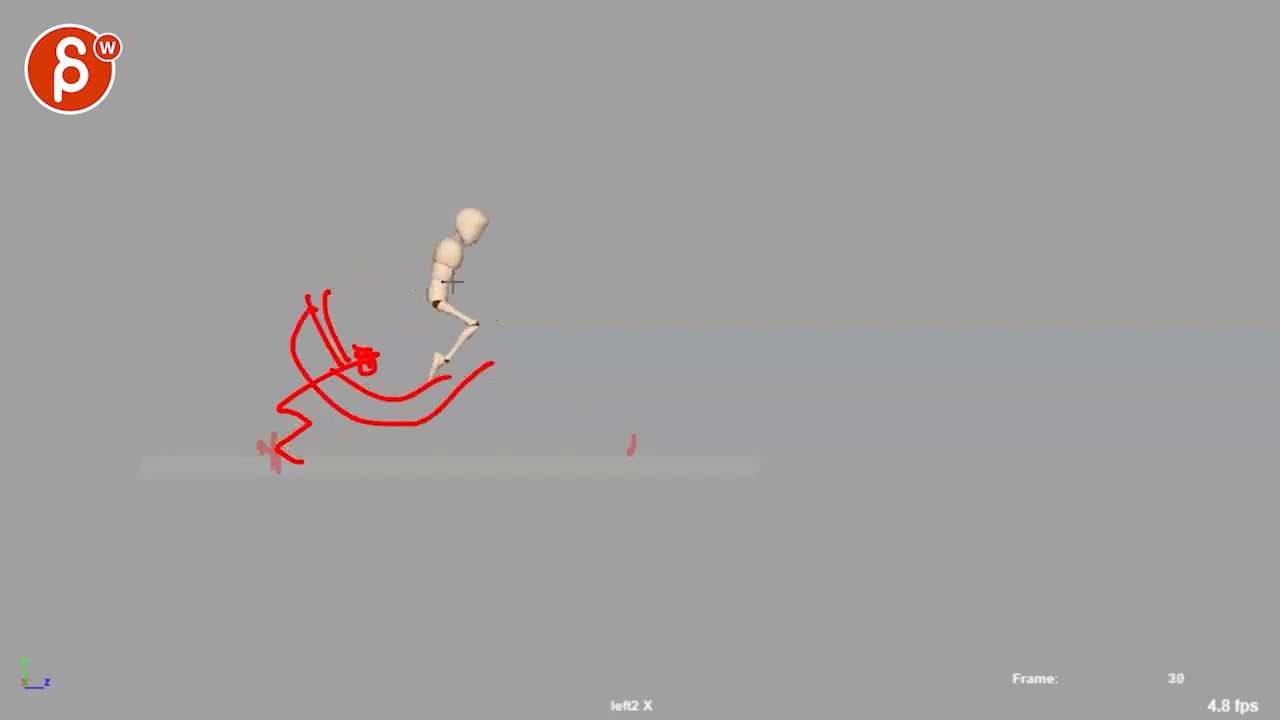
mouse_move(461, 259)
mouse_down()
mouse_move(526, 235)
mouse_move(509, 223)
mouse_move(549, 203)
mouse_up()
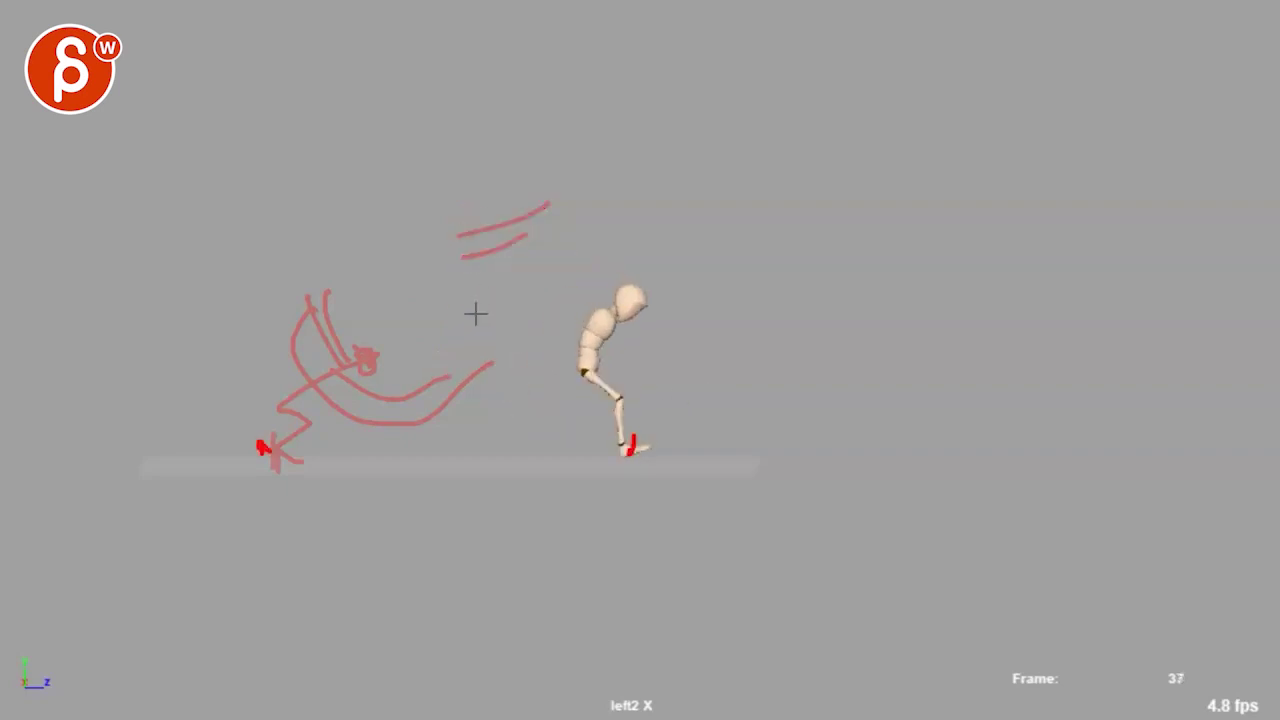
key(Delete)
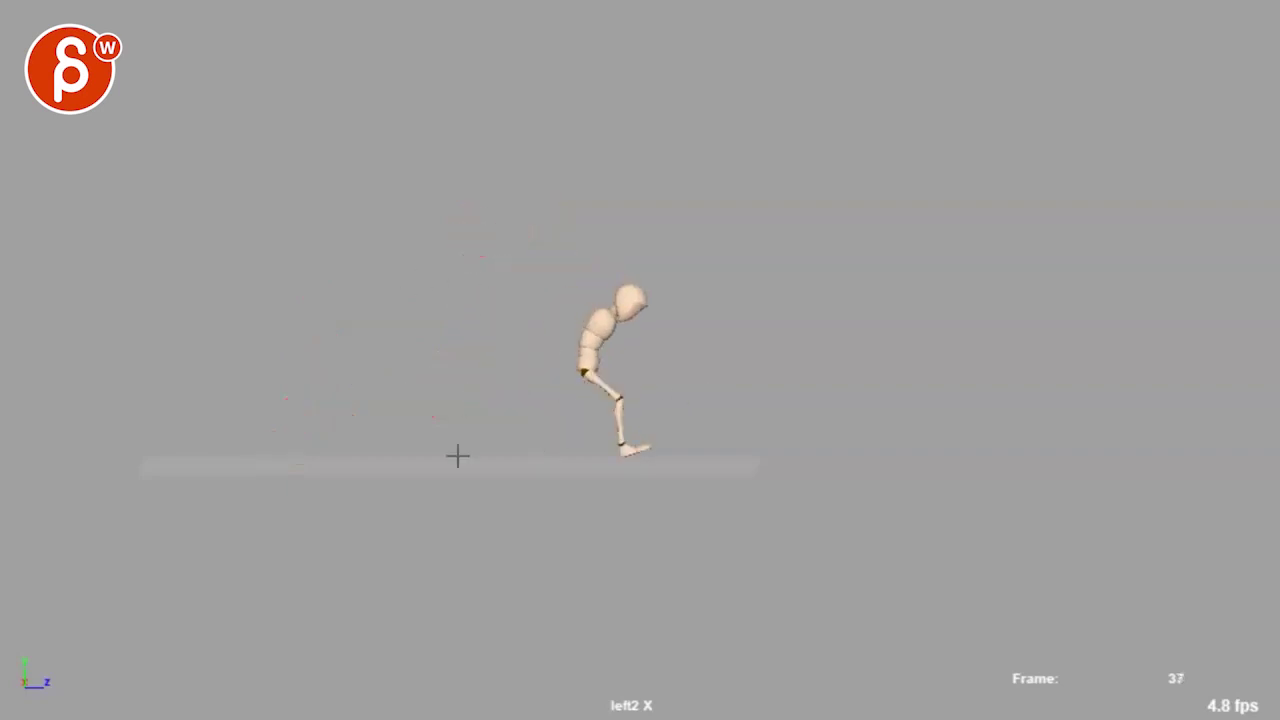
Step: Go back to frame 36 and mark the takeoff spot and a landing spot short of the feet on the ground
key(alt+comma)
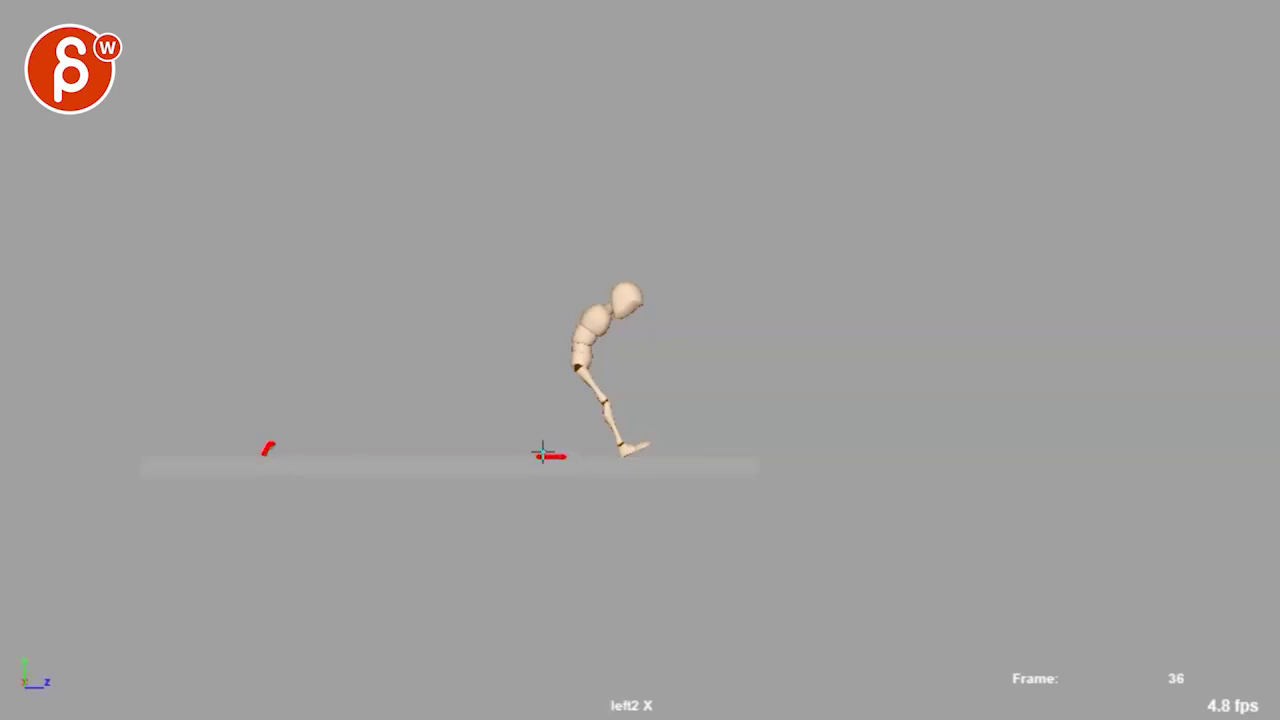
drag(542, 452, 530, 428)
drag(284, 452, 540, 452)
Step: Sketch a deeply crouched takeoff figure with arm lines radiating from the shoulder in all directions, and clear the drawing
mouse_move(303, 460)
mouse_down()
mouse_move(266, 451)
mouse_move(272, 418)
mouse_move(366, 369)
mouse_move(354, 373)
mouse_up()
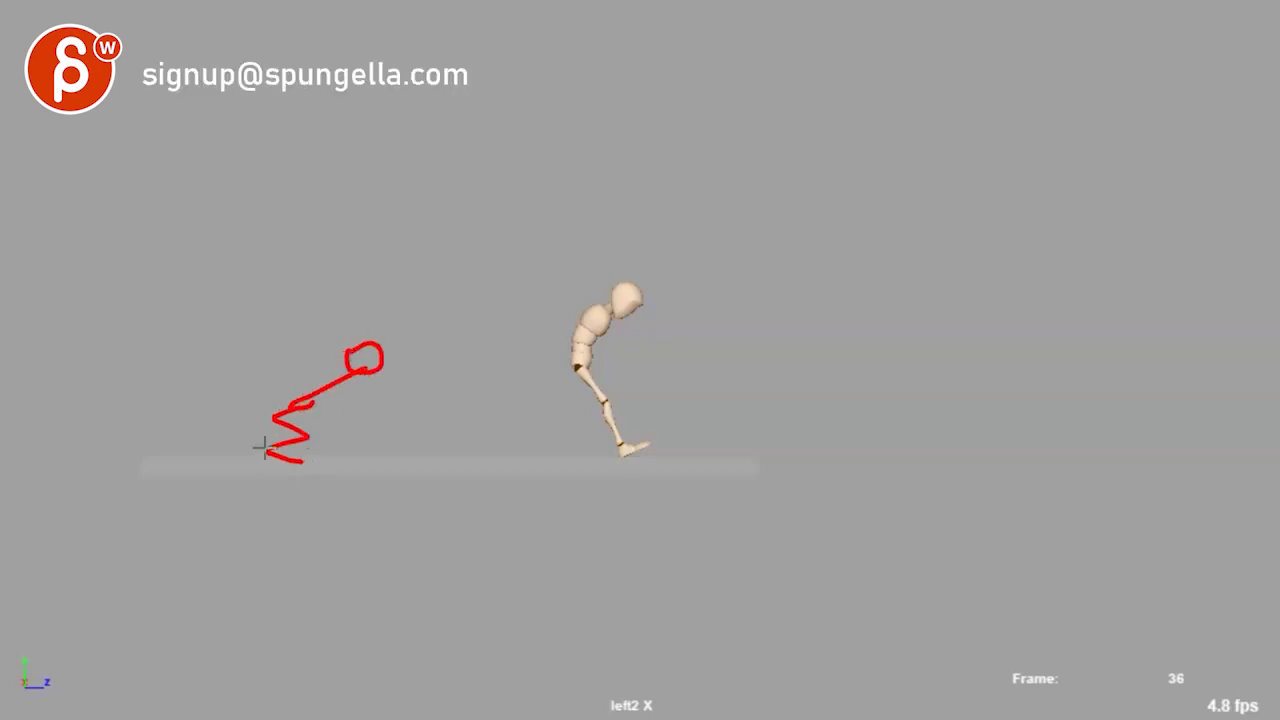
drag(278, 433, 301, 422)
drag(346, 376, 342, 306)
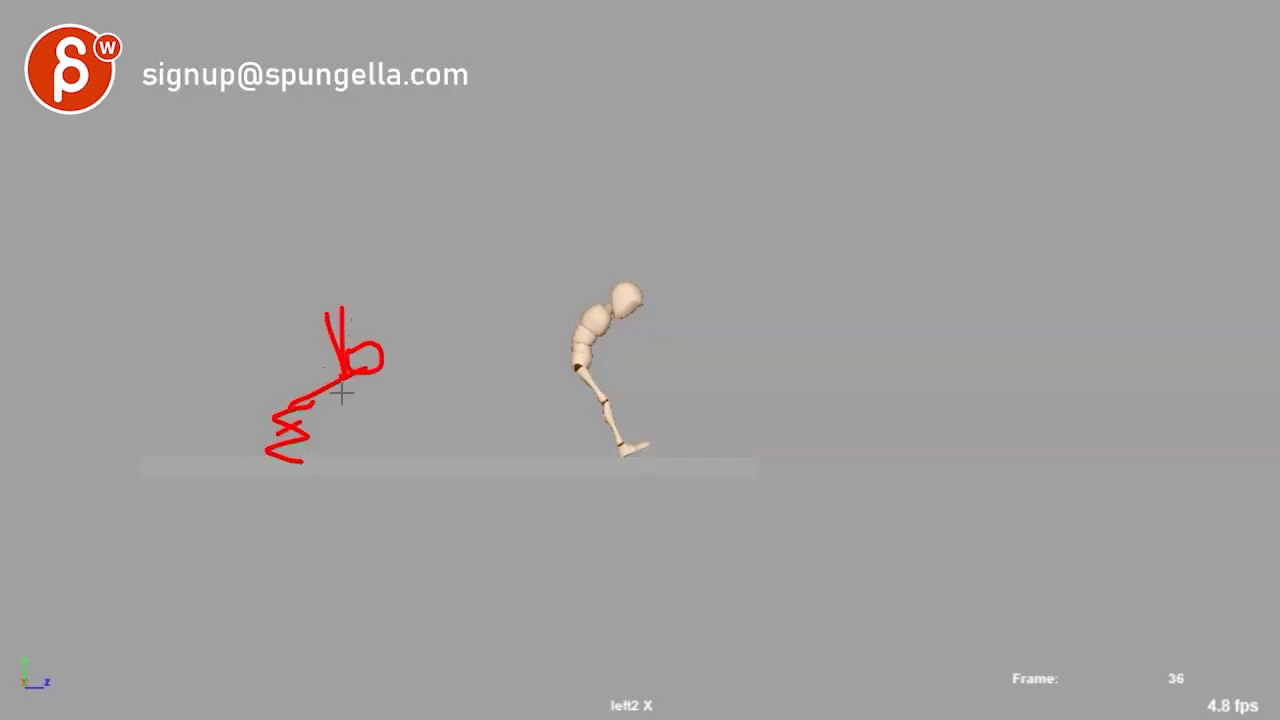
mouse_move(342, 379)
mouse_down()
mouse_move(284, 366)
mouse_move(284, 389)
mouse_up()
mouse_move(347, 382)
mouse_down()
mouse_move(345, 440)
mouse_move(384, 421)
mouse_up()
mouse_move(352, 377)
mouse_down()
mouse_move(409, 422)
mouse_move(426, 349)
mouse_up()
drag(350, 379, 445, 361)
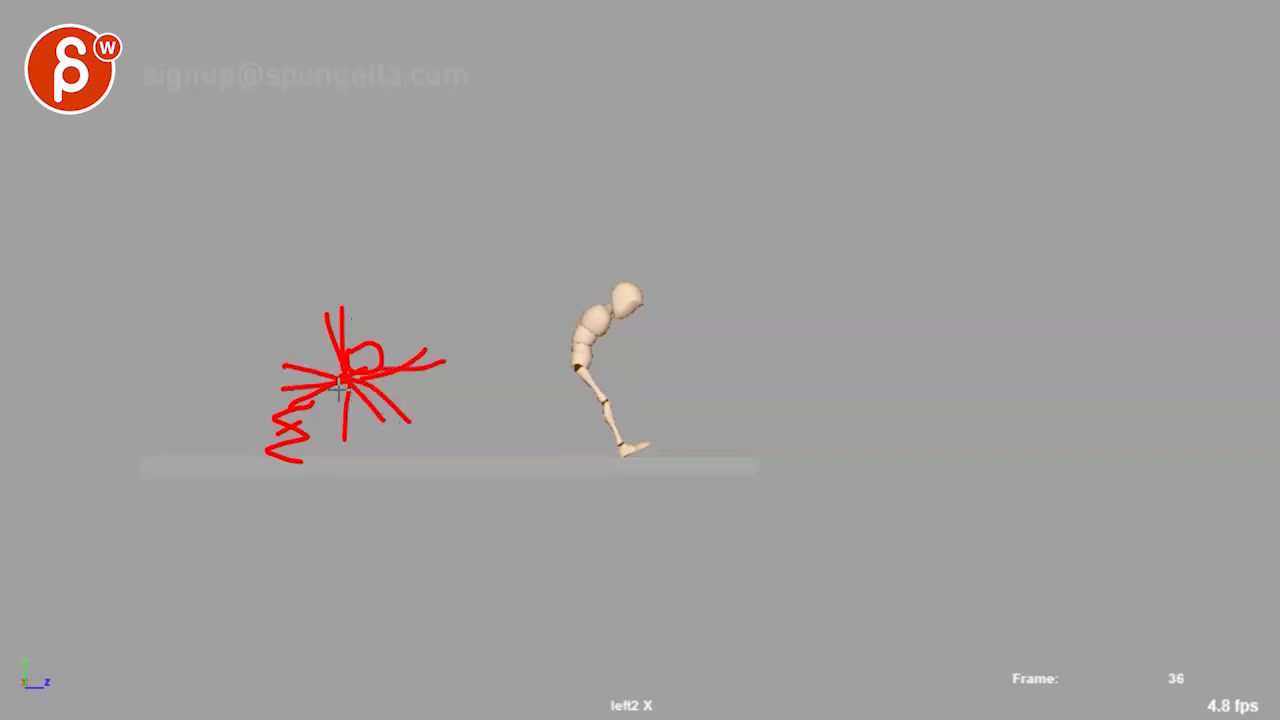
mouse_move(250, 275)
mouse_down()
mouse_move(343, 491)
mouse_move(526, 420)
mouse_up()
drag(491, 407, 534, 430)
key(e)
Step: Draw a gently curved rising line from the takeoff area at frame 37 and a straighter diagonal one on a later frame
key(alt+period)
drag(305, 420, 492, 369)
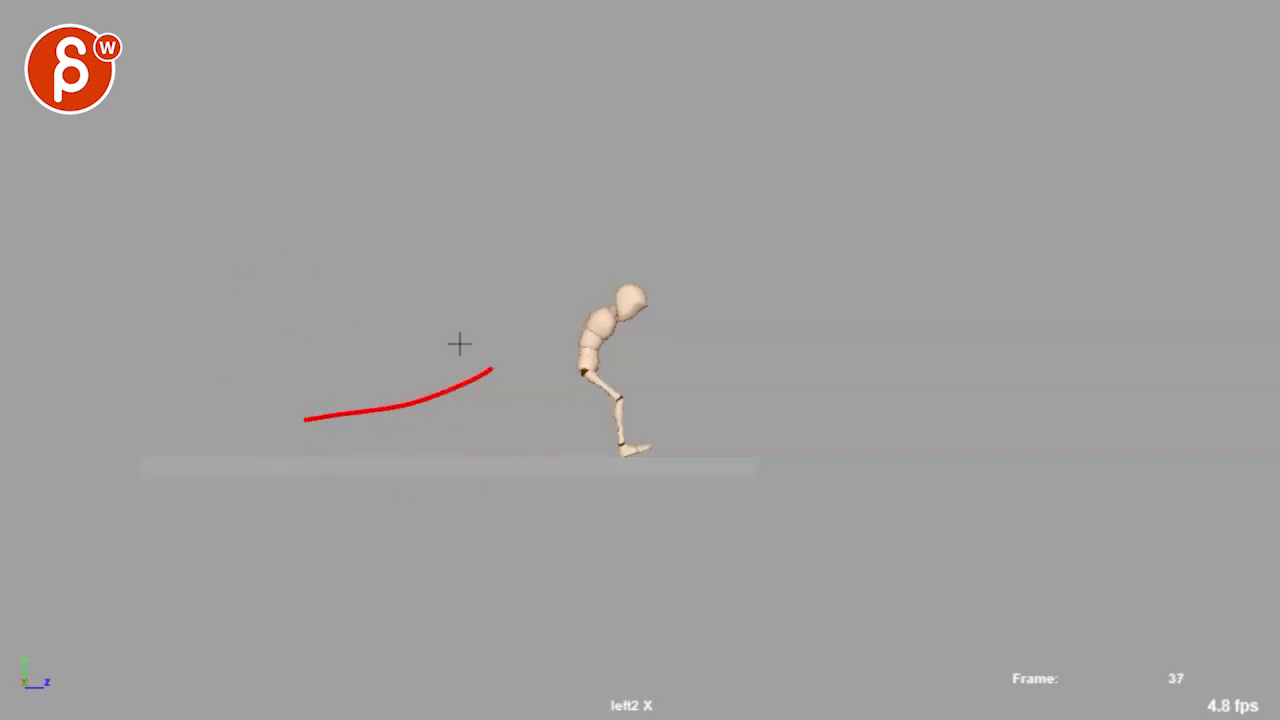
key(alt+period)
key(alt+period)
key(alt+period)
key(alt+period)
key(alt+period)
key(alt+period)
key(alt+period)
key(alt+period)
key(alt+period)
key(alt+period)
key(alt+period)
key(alt+period)
key(alt+period)
key(alt+period)
drag(305, 432, 458, 345)
Step: Advance to frame 56 and play back the jump animation
key(alt+period)
key(alt+period)
key(alt+period)
key(alt+period)
key(alt+period)
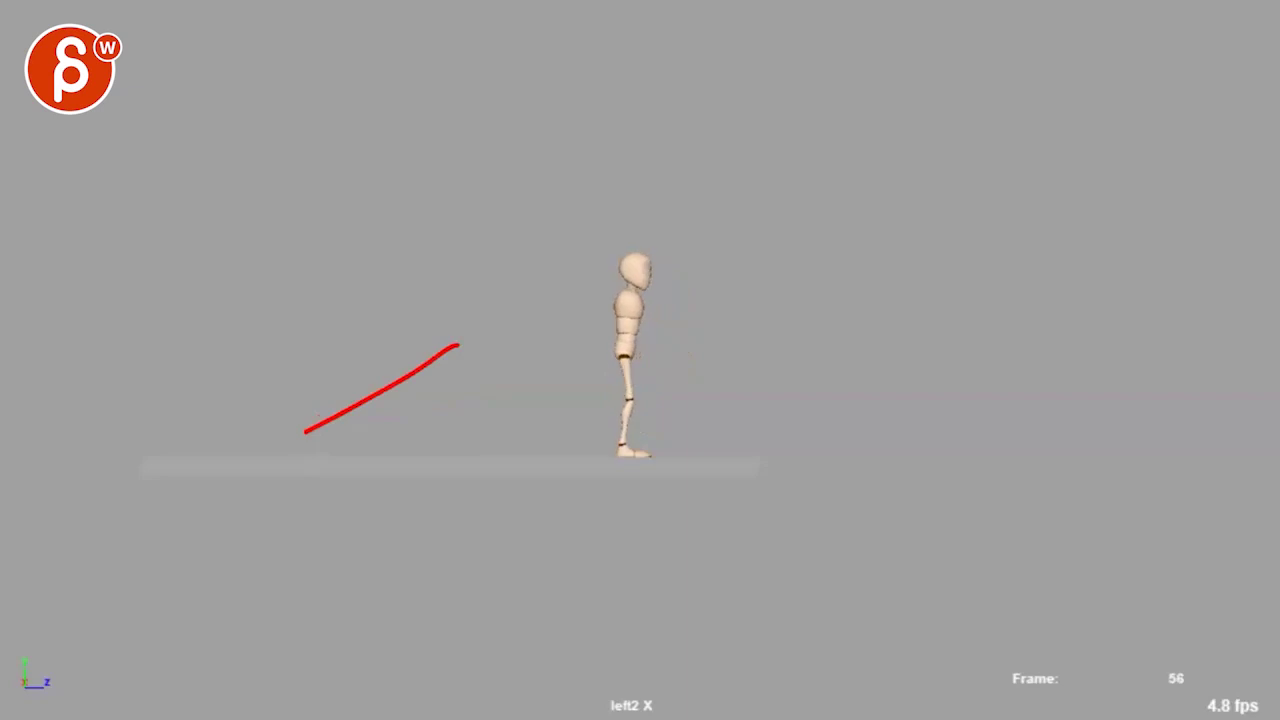
key(alt+v)
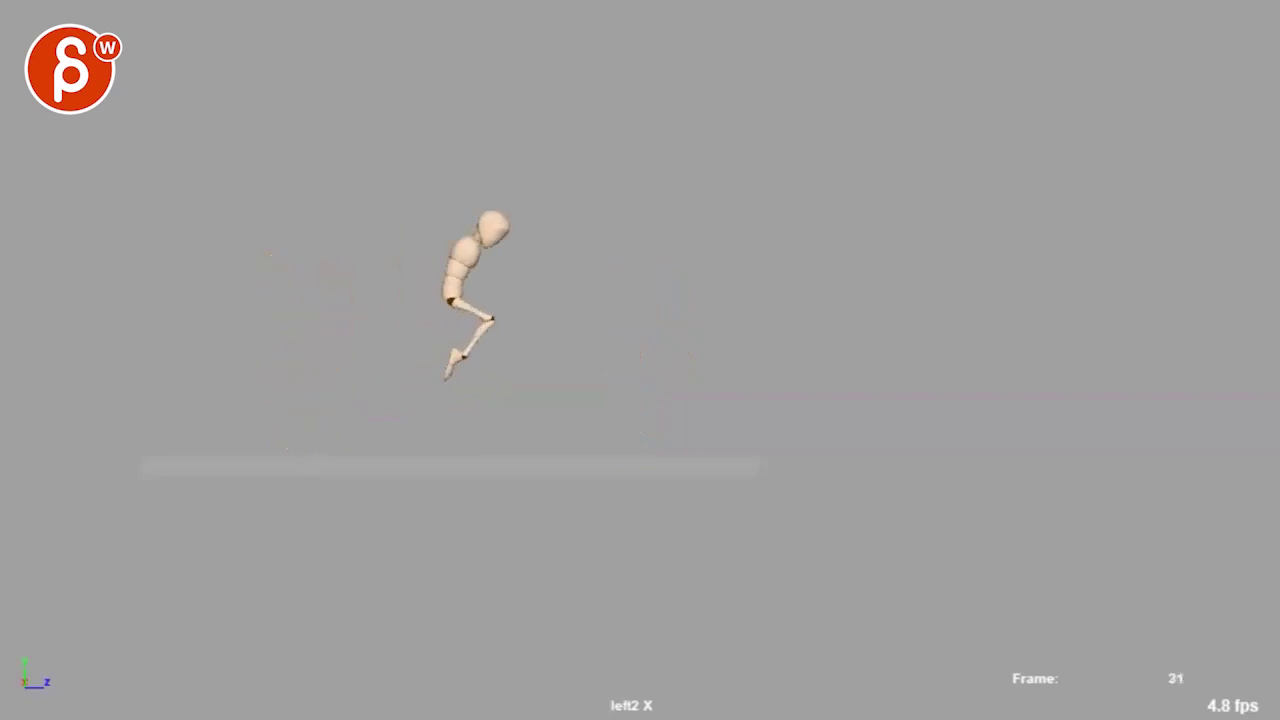